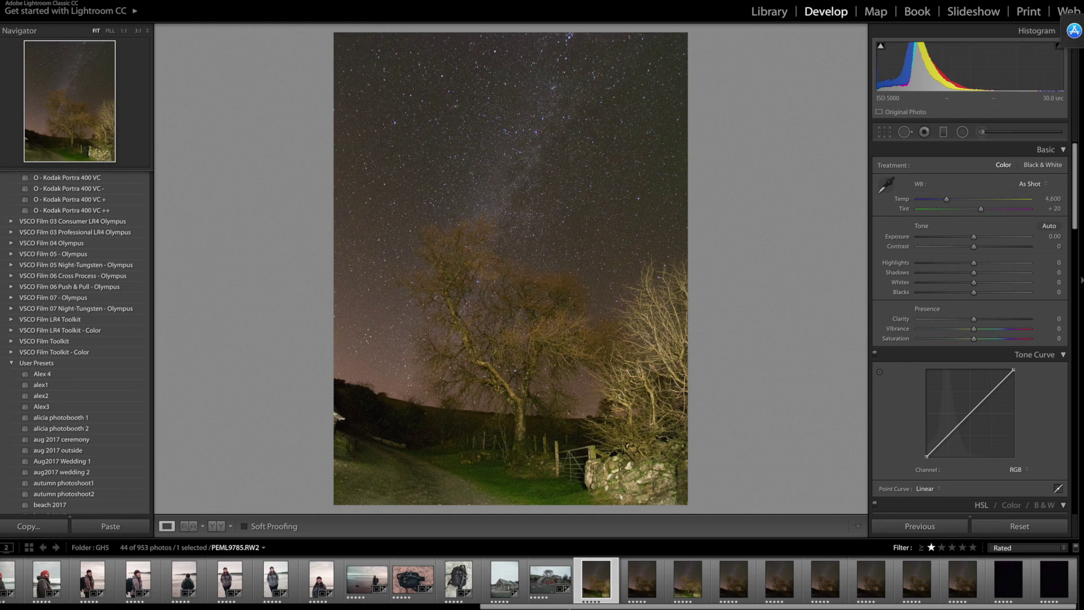
Browse through the night sequence to the dark end frames, then return to the first starry tree photo
{"action": "left_click", "coordinate": [649, 584]}
{"action": "left_click", "coordinate": [681, 586]}
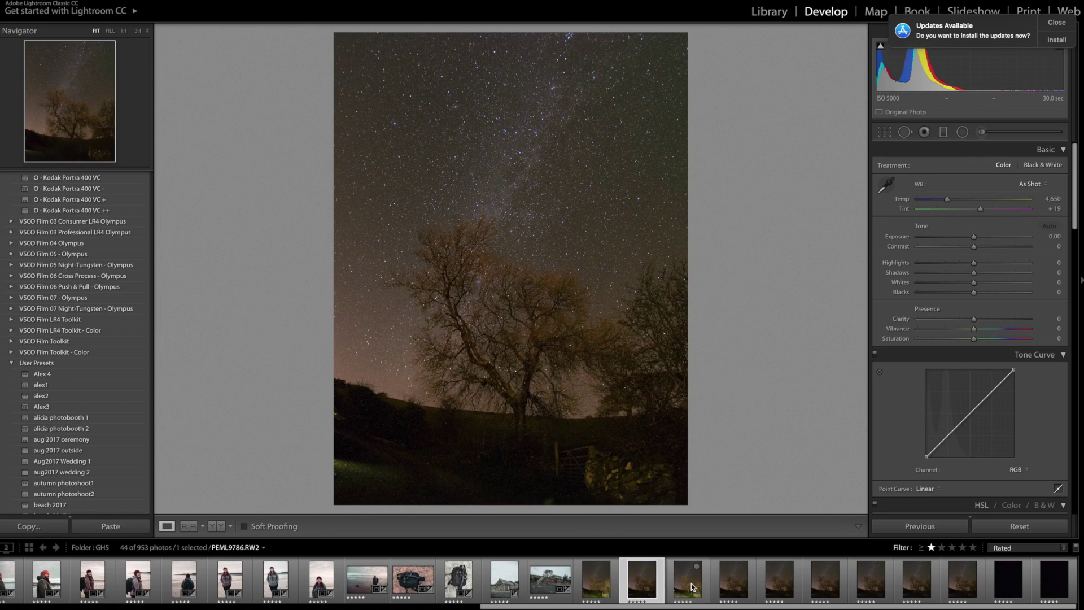
{"action": "left_click", "coordinate": [734, 588]}
{"action": "left_click", "coordinate": [786, 590]}
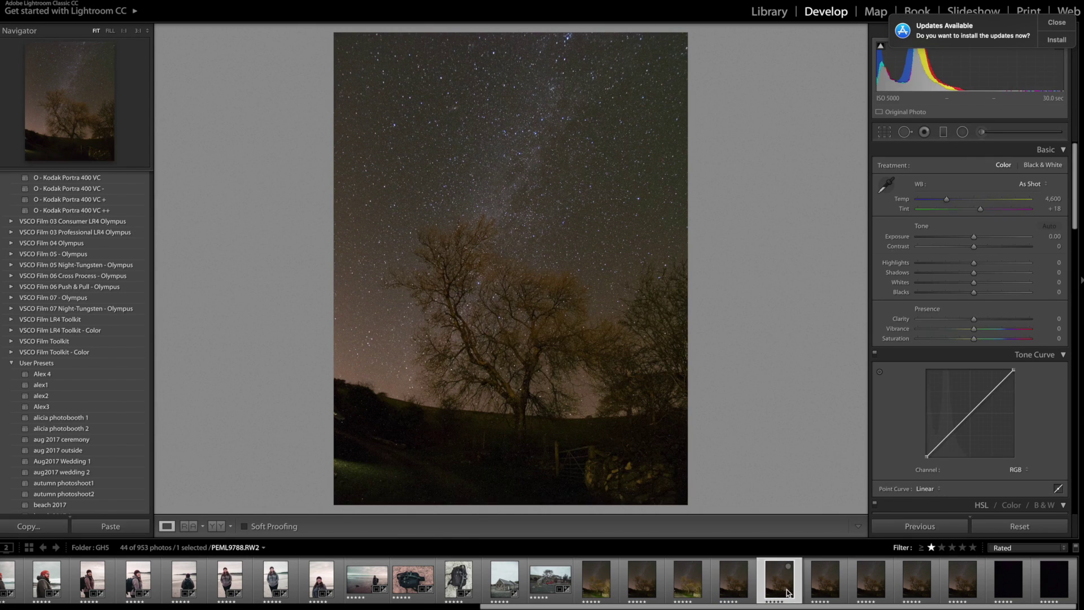
{"action": "left_click", "coordinate": [825, 587]}
{"action": "left_click", "coordinate": [1007, 590]}
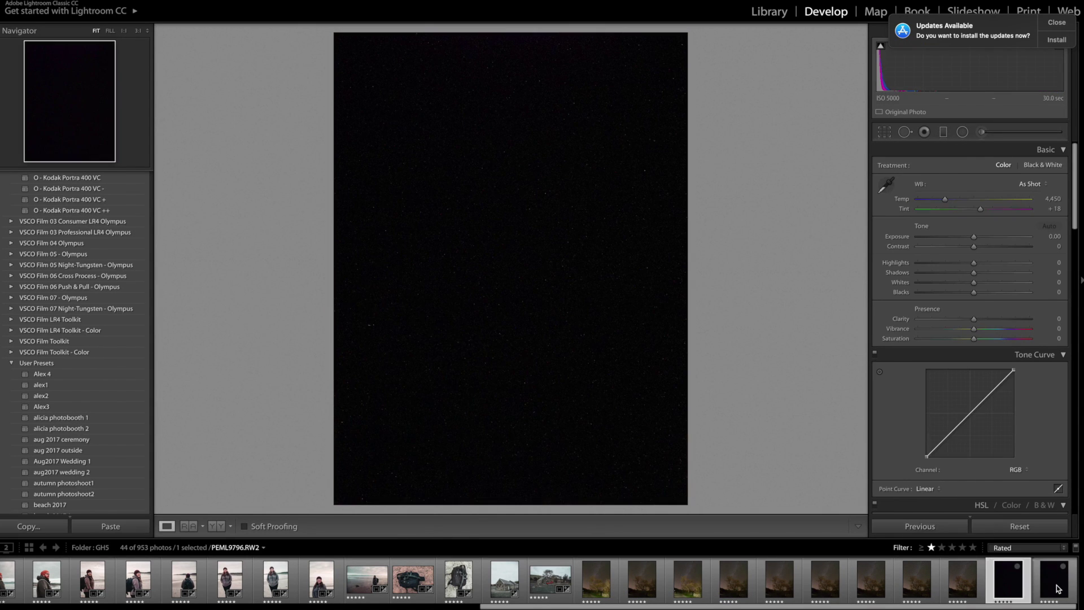
{"action": "key", "text": "Right"}
{"action": "left_click", "coordinate": [1011, 590]}
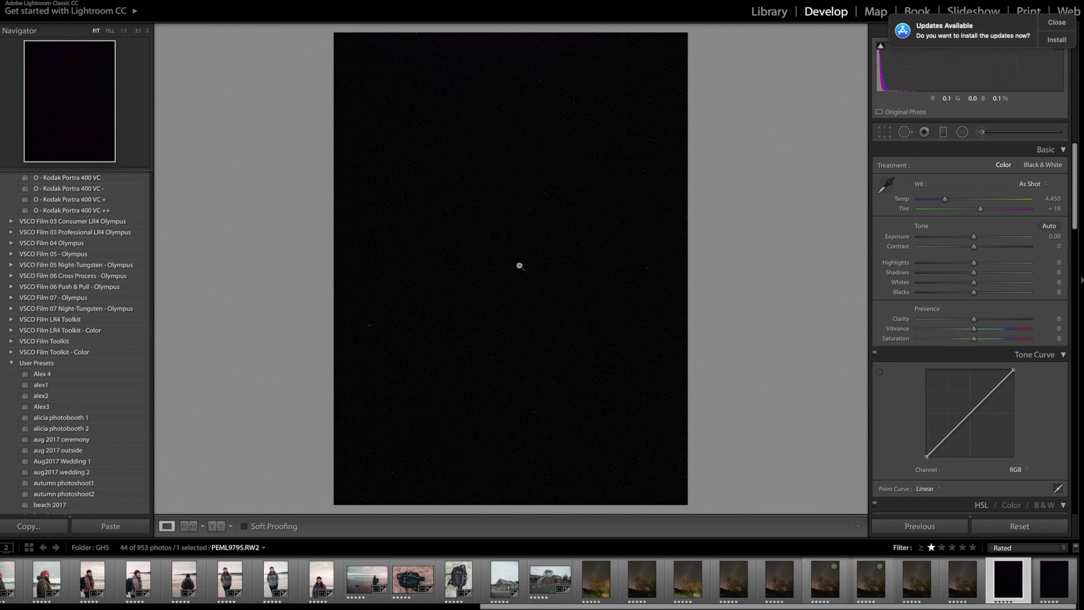
{"action": "key", "text": "Left"}
{"action": "key", "text": "Left"}
{"action": "key", "text": "Left"}
{"action": "key", "text": "Left"}
{"action": "key", "text": "Left"}
{"action": "key", "text": "Left"}
{"action": "key", "text": "Left"}
{"action": "key", "text": "Left"}
{"action": "key", "text": "Left"}
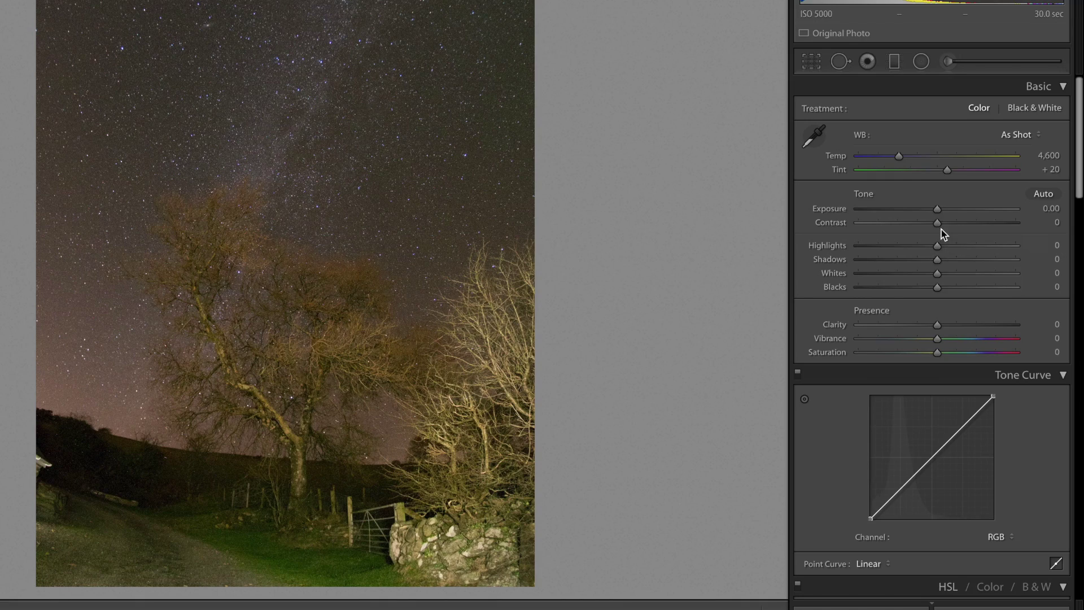
Set the tree photo's Contrast to −100 and Exposure to +0.60
{"action": "left_click_drag", "start_coordinate": [940, 227], "coordinate": [791, 232]}
{"action": "left_click_drag", "start_coordinate": [937, 210], "coordinate": [944, 210]}
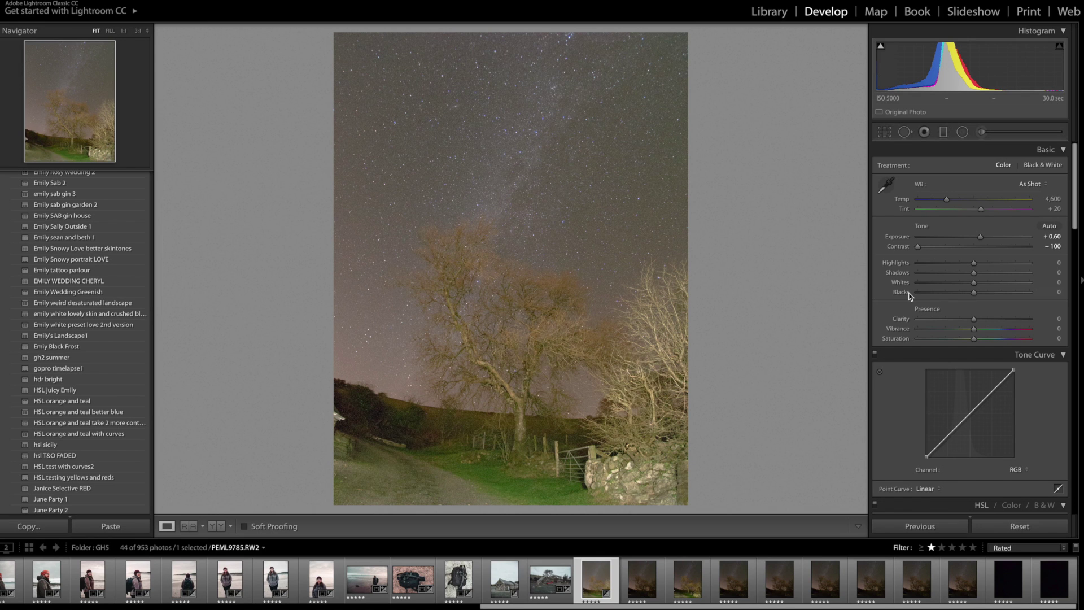
{"action": "scroll", "coordinate": [909, 293], "scroll_direction": "down", "scroll_amount": 5}
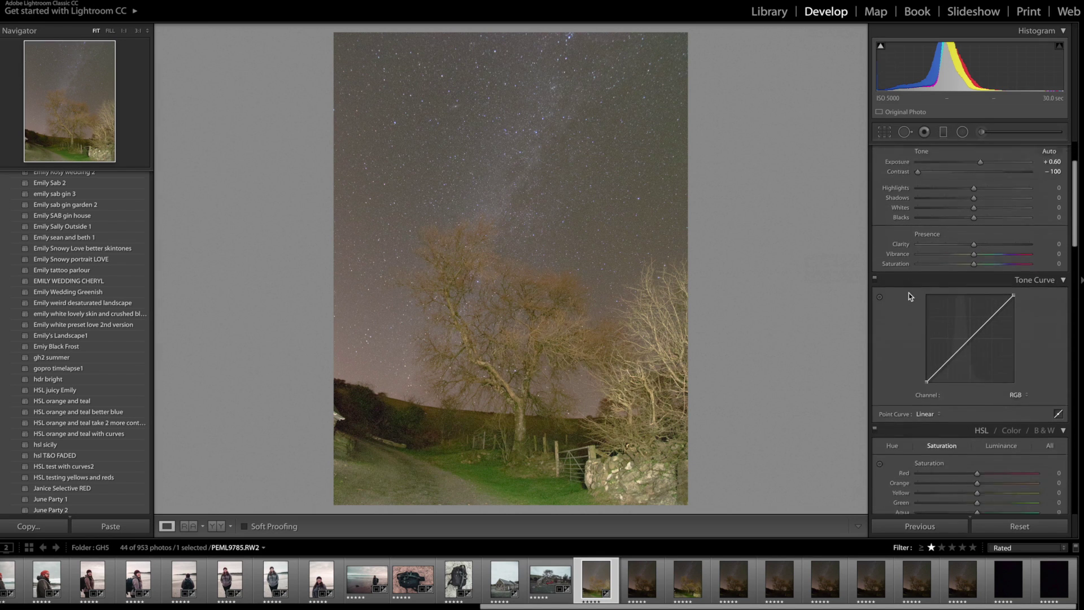
{"action": "scroll", "coordinate": [909, 294], "scroll_direction": "down", "scroll_amount": 5}
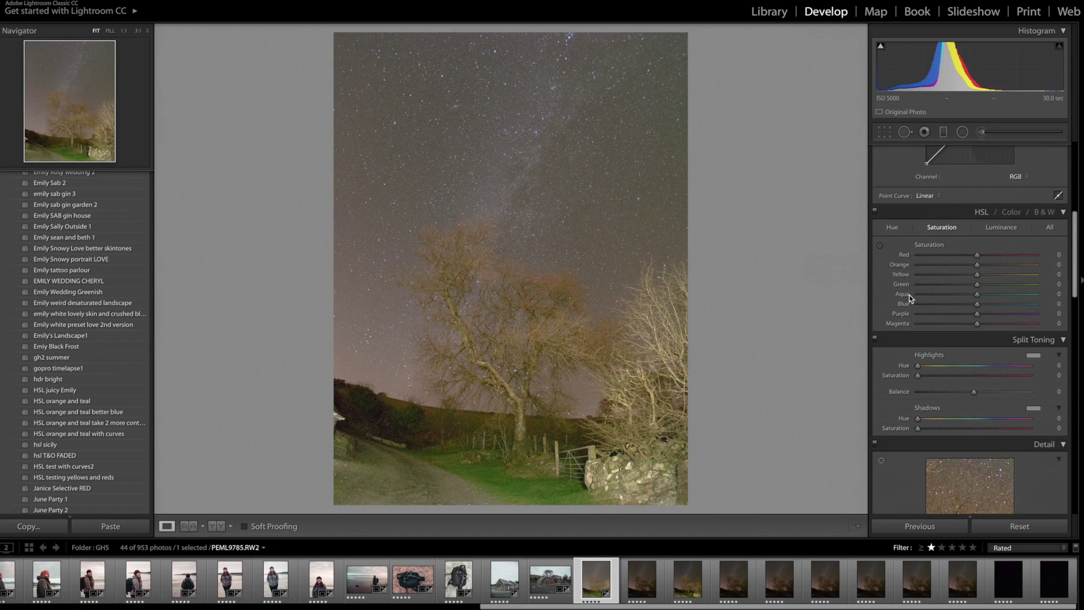
{"action": "scroll", "coordinate": [909, 294], "scroll_direction": "down", "scroll_amount": 3}
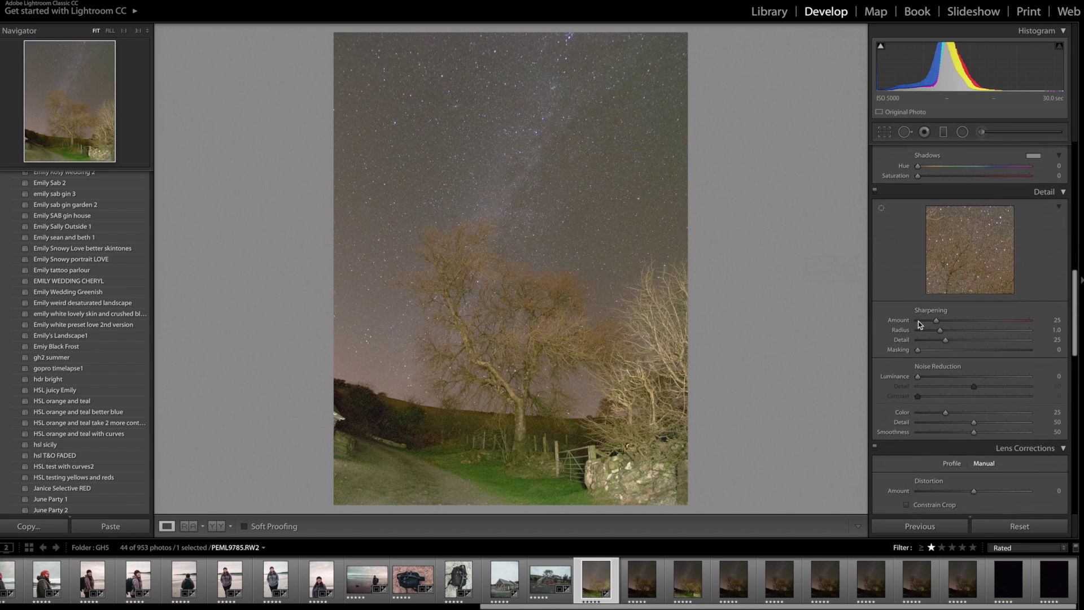
{"action": "scroll", "coordinate": [906, 294], "scroll_direction": "up", "scroll_amount": 1}
{"action": "scroll", "coordinate": [907, 296], "scroll_direction": "up", "scroll_amount": 1}
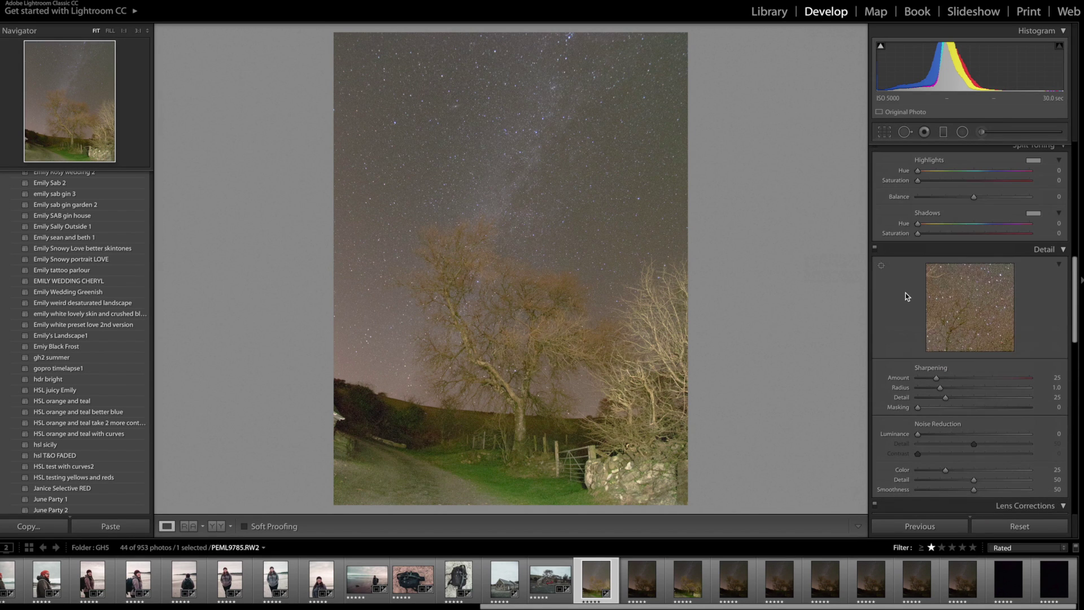
Switch off the Detail panel so sharpening and noise reduction are disabled
{"action": "left_click", "coordinate": [876, 250]}
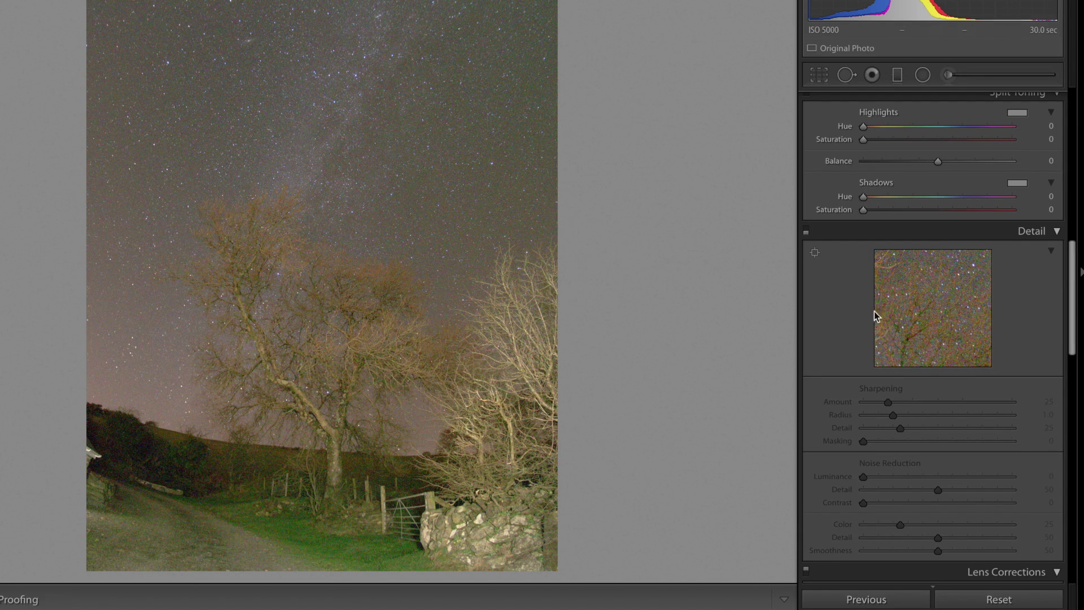
{"action": "scroll", "coordinate": [947, 381], "scroll_direction": "down", "scroll_amount": 1}
{"action": "scroll", "coordinate": [946, 381], "scroll_direction": "down", "scroll_amount": 3}
{"action": "scroll", "coordinate": [939, 375], "scroll_direction": "up", "scroll_amount": 10}
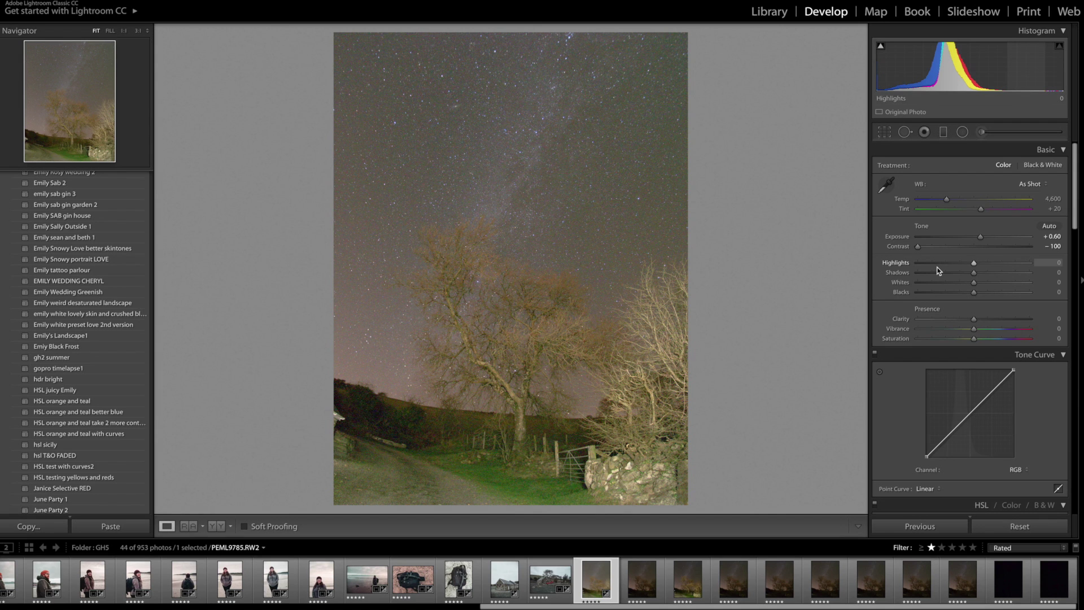
Copy the tree photo's develop settings and select all 11 night shots
{"action": "key", "text": "super+shift+c"}
{"action": "left_click", "coordinate": [701, 252]}
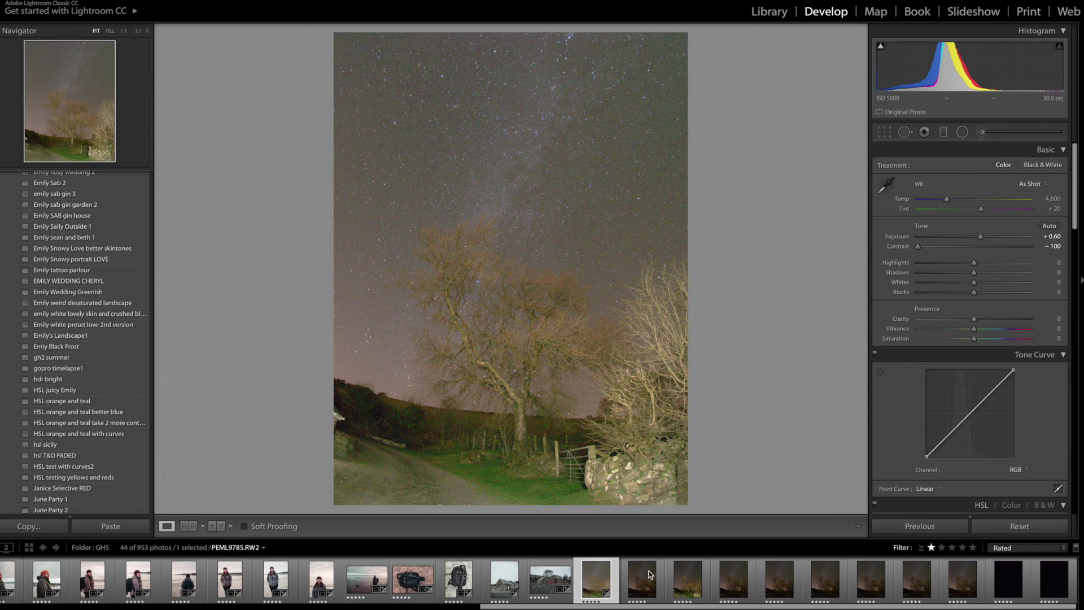
{"action": "left_click", "coordinate": [644, 579]}
{"action": "left_click", "coordinate": [1053, 579], "text": "shift"}
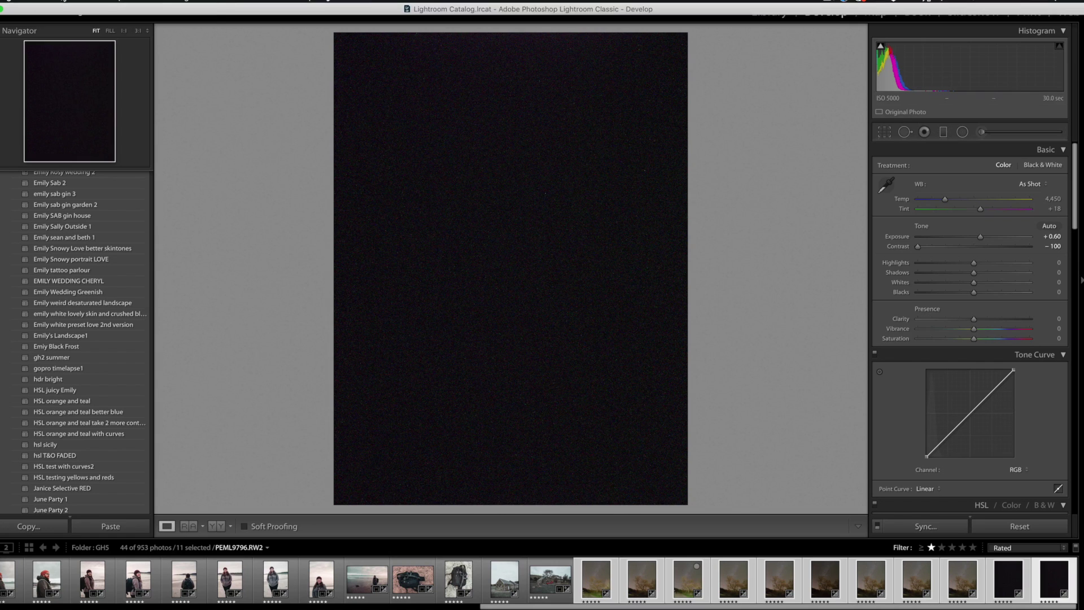
Export the 11 photos as 16-bit AdobeRGB TIFF files named stacking example
{"action": "left_click", "coordinate": [68, 2]}
{"action": "left_click", "coordinate": [62, 127]}
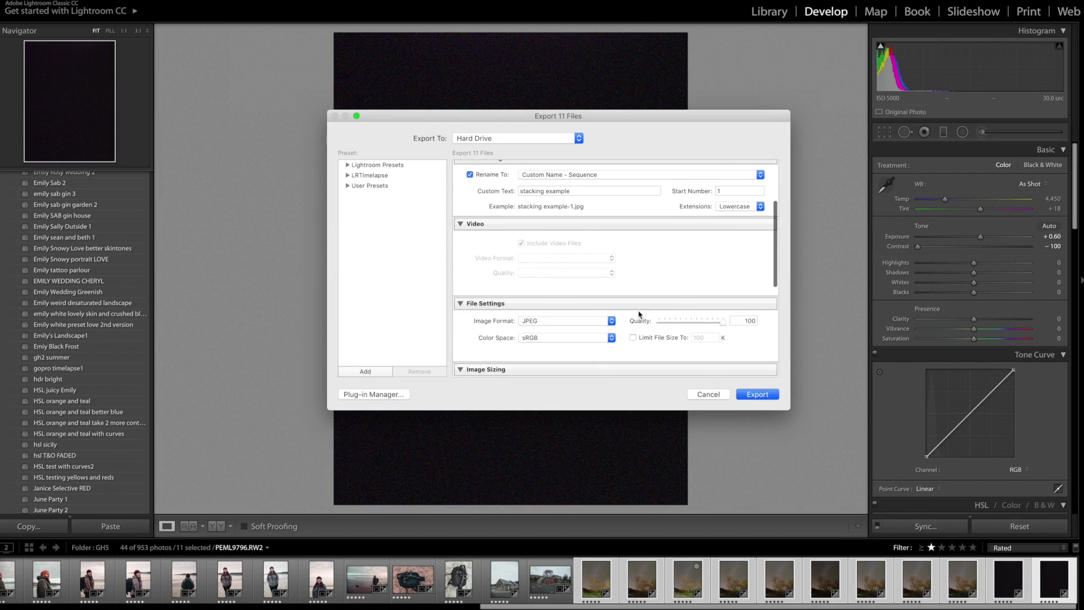
{"action": "scroll", "coordinate": [640, 315], "scroll_direction": "down", "scroll_amount": 3}
{"action": "left_click", "coordinate": [547, 246]}
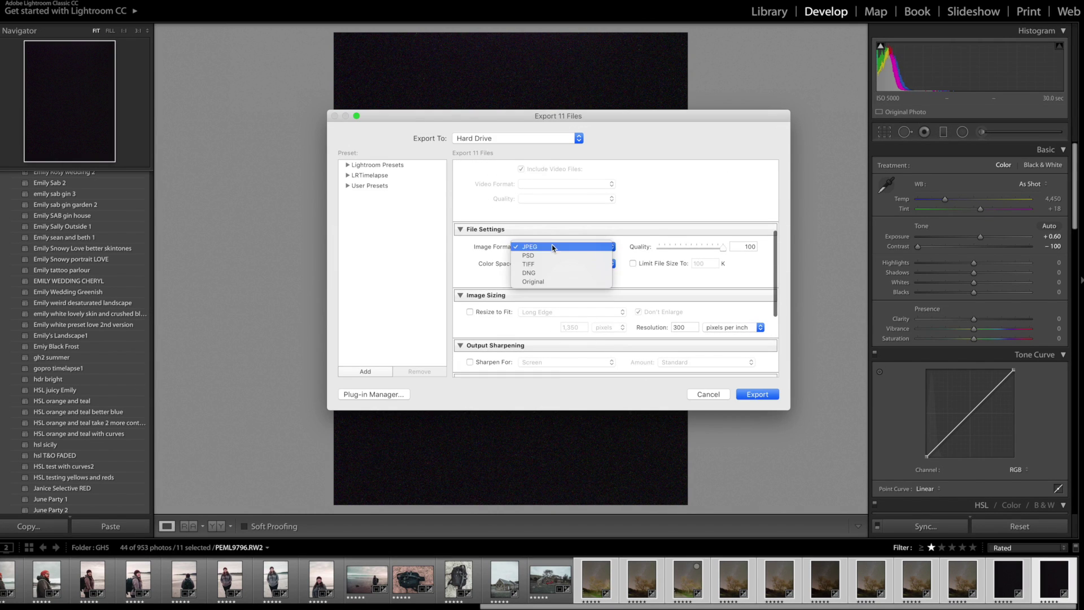
{"action": "left_click", "coordinate": [541, 263]}
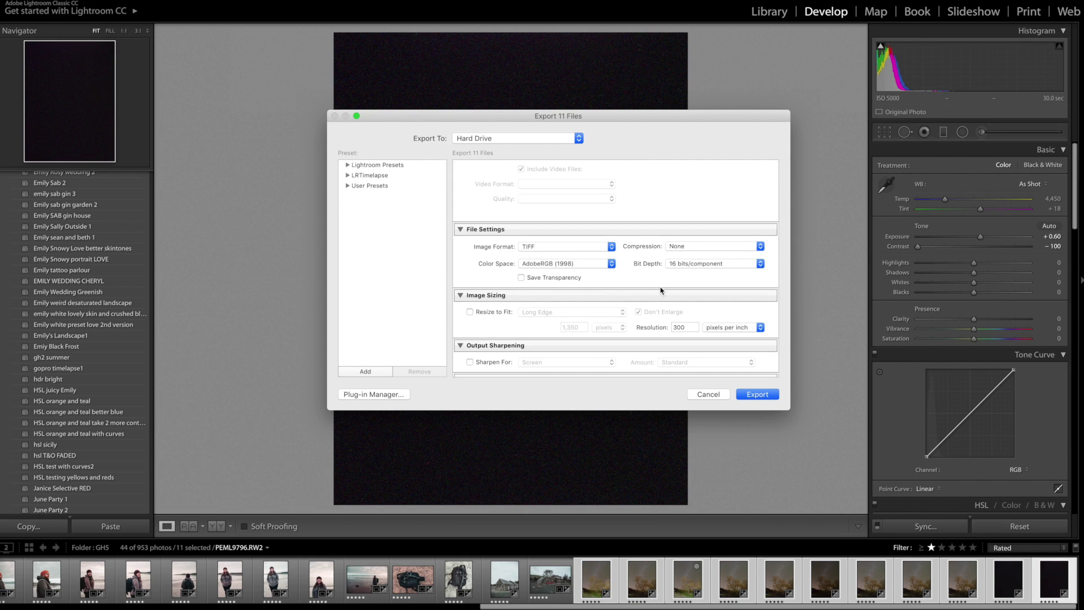
{"action": "left_click", "coordinate": [701, 264]}
{"action": "left_click", "coordinate": [784, 432]}
{"action": "left_click", "coordinate": [762, 395]}
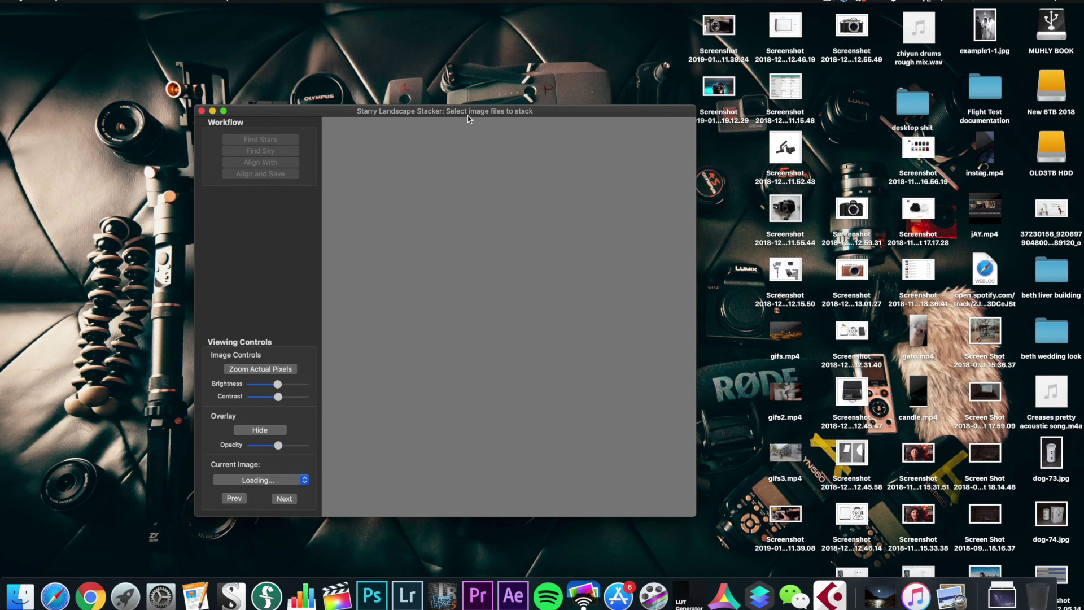
Open the stacking example folder and load all 11 TIFFs into Starry Landscape Stacker
{"action": "left_click_drag", "start_coordinate": [470, 114], "coordinate": [521, 106]}
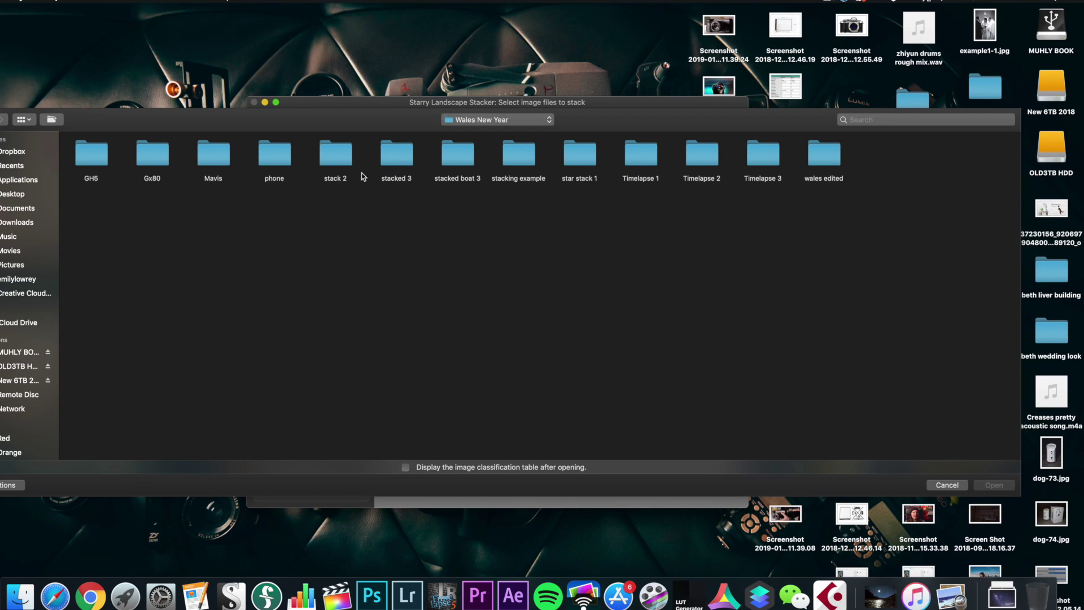
{"action": "double_click", "coordinate": [522, 150]}
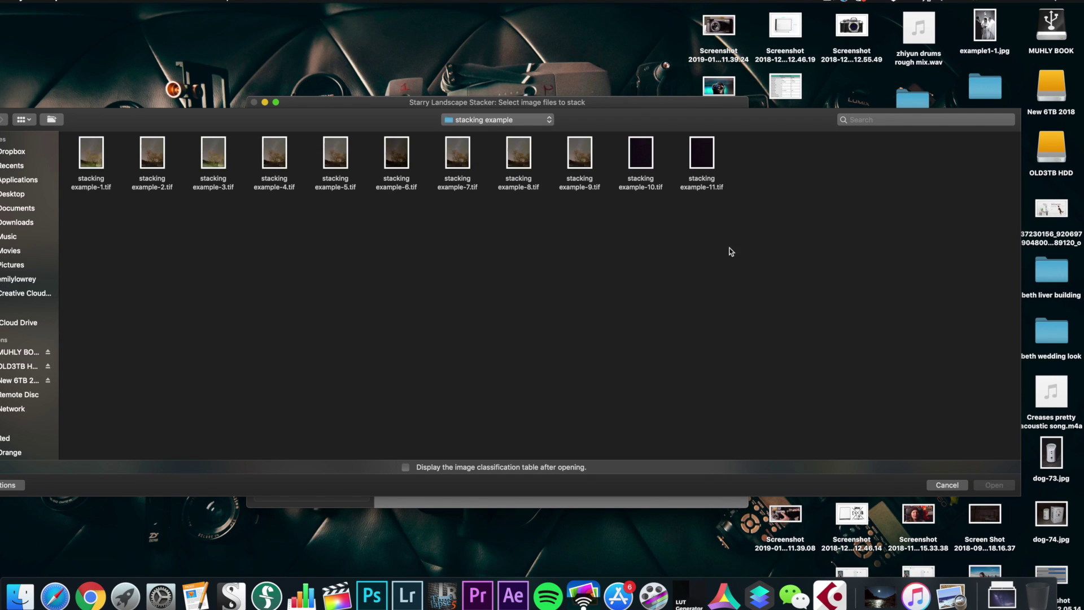
{"action": "left_click_drag", "start_coordinate": [781, 257], "coordinate": [79, 147]}
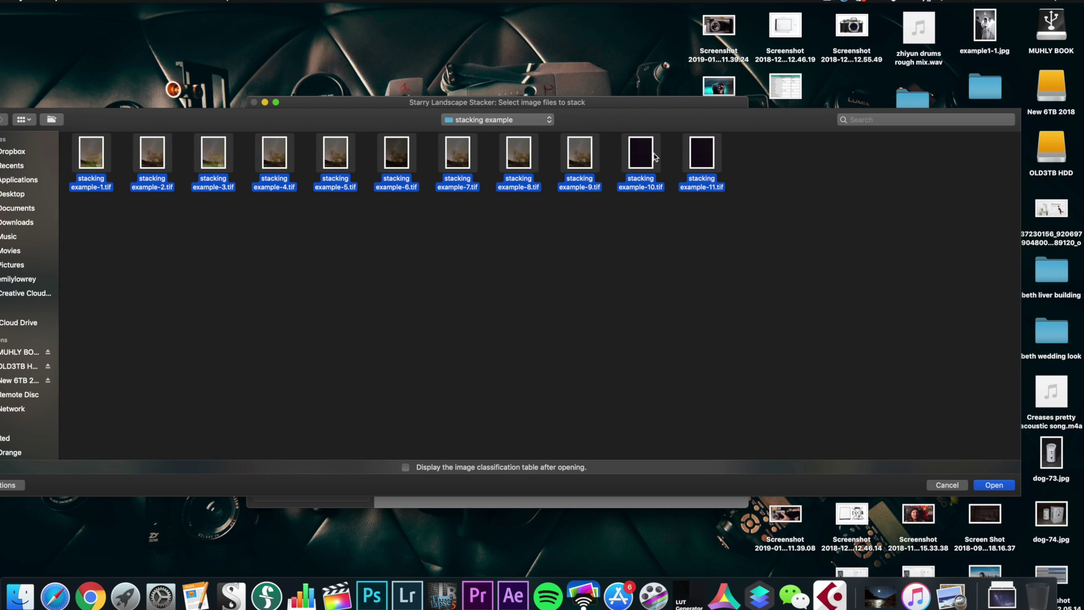
{"action": "left_click", "coordinate": [994, 486]}
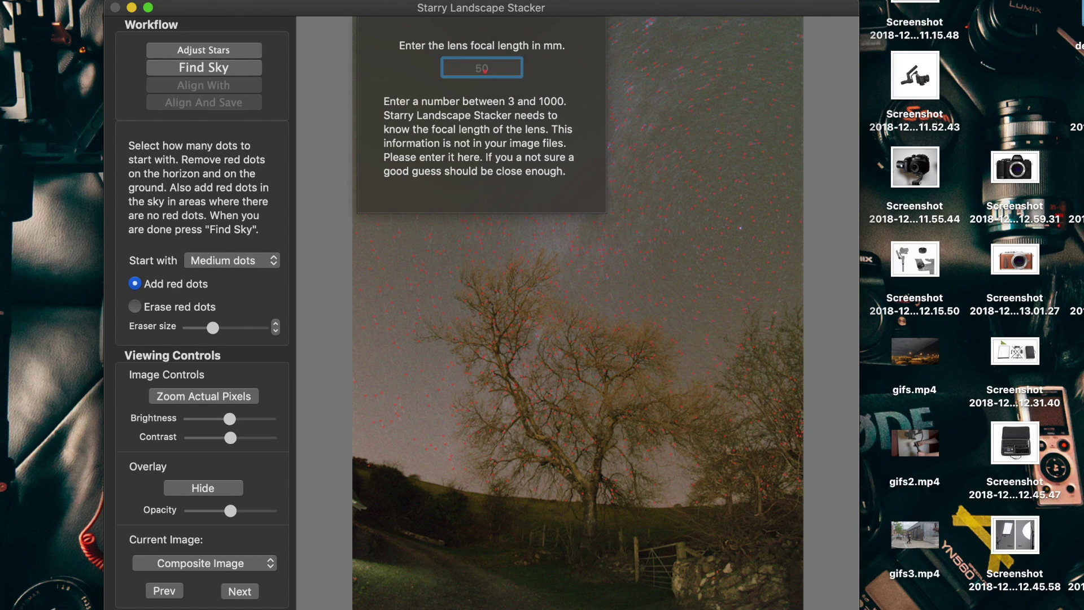
Enter a 15 mm focal length, then erase the red star dots over the trees with a larger eraser
{"action": "type", "text": "15"}
{"action": "key", "text": "Return"}
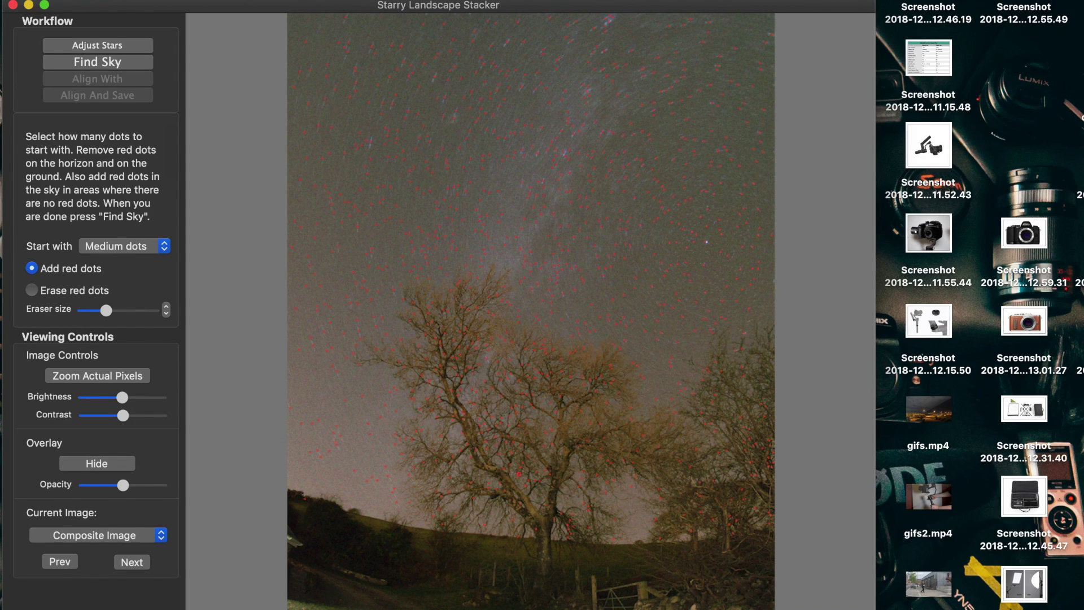
{"action": "left_click", "coordinate": [32, 290]}
{"action": "left_click_drag", "start_coordinate": [106, 310], "coordinate": [119, 310]}
{"action": "mouse_move", "coordinate": [778, 334]}
{"action": "left_mouse_down"}
{"action": "mouse_move", "coordinate": [708, 450]}
{"action": "mouse_move", "coordinate": [621, 556]}
{"action": "left_mouse_up"}
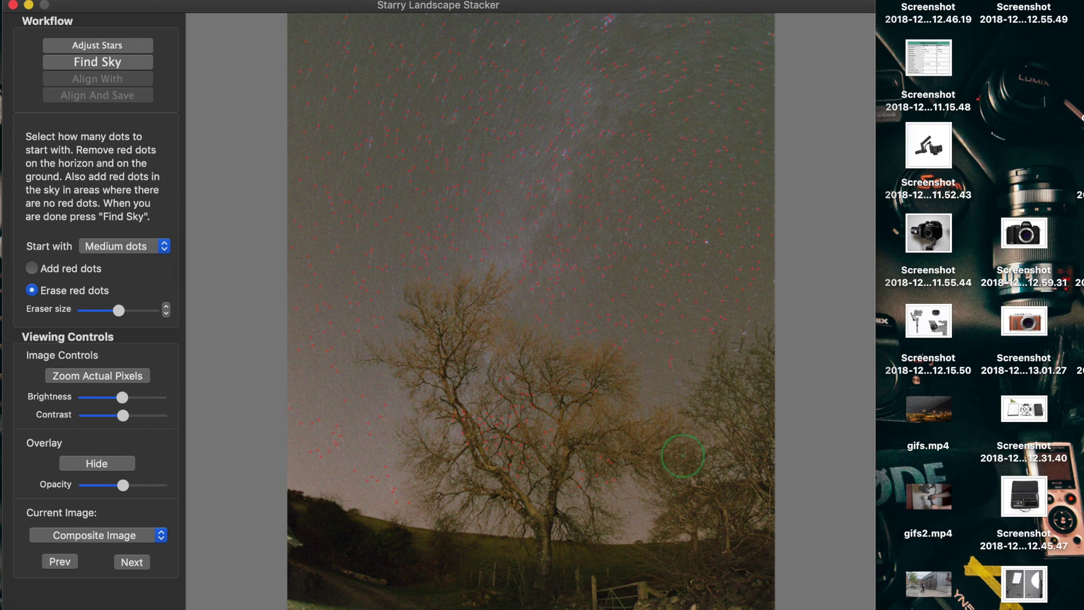
{"action": "left_click_drag", "start_coordinate": [576, 483], "coordinate": [538, 505]}
{"action": "left_click", "coordinate": [32, 269]}
Run Find Sky, then paint the tree edges and treetops into the ground mask
{"action": "left_click", "coordinate": [73, 66]}
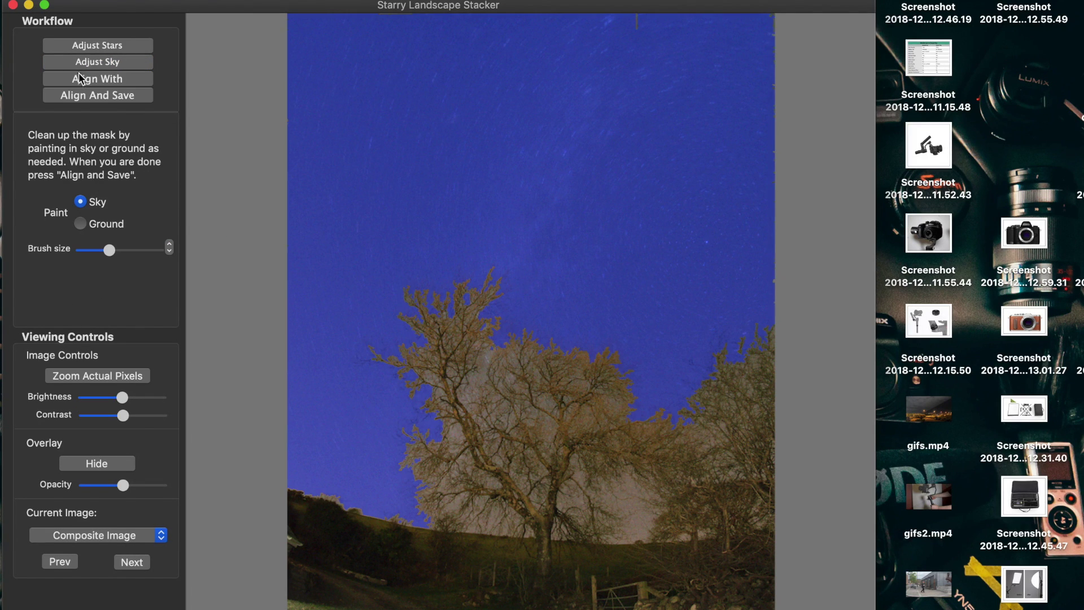
{"action": "left_click", "coordinate": [84, 223]}
{"action": "left_click_drag", "start_coordinate": [362, 361], "coordinate": [696, 380]}
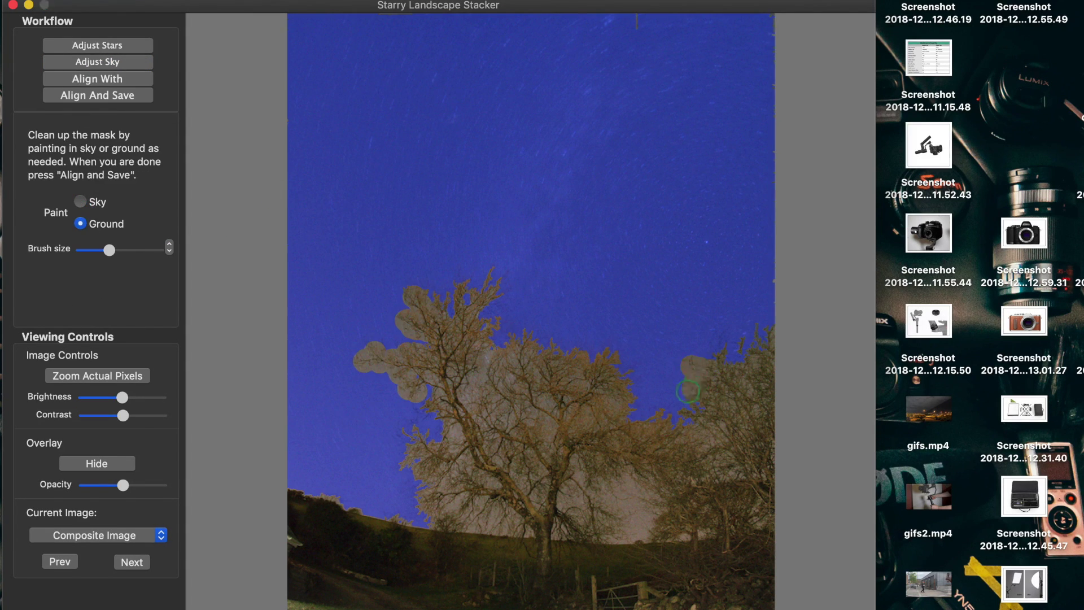
{"action": "mouse_move", "coordinate": [688, 391]}
{"action": "left_mouse_down"}
{"action": "mouse_move", "coordinate": [702, 412]}
{"action": "mouse_move", "coordinate": [692, 424]}
{"action": "mouse_move", "coordinate": [734, 393]}
{"action": "mouse_move", "coordinate": [741, 363]}
{"action": "mouse_move", "coordinate": [714, 358]}
{"action": "mouse_move", "coordinate": [720, 335]}
{"action": "mouse_move", "coordinate": [726, 352]}
{"action": "mouse_move", "coordinate": [767, 336]}
{"action": "left_mouse_up"}
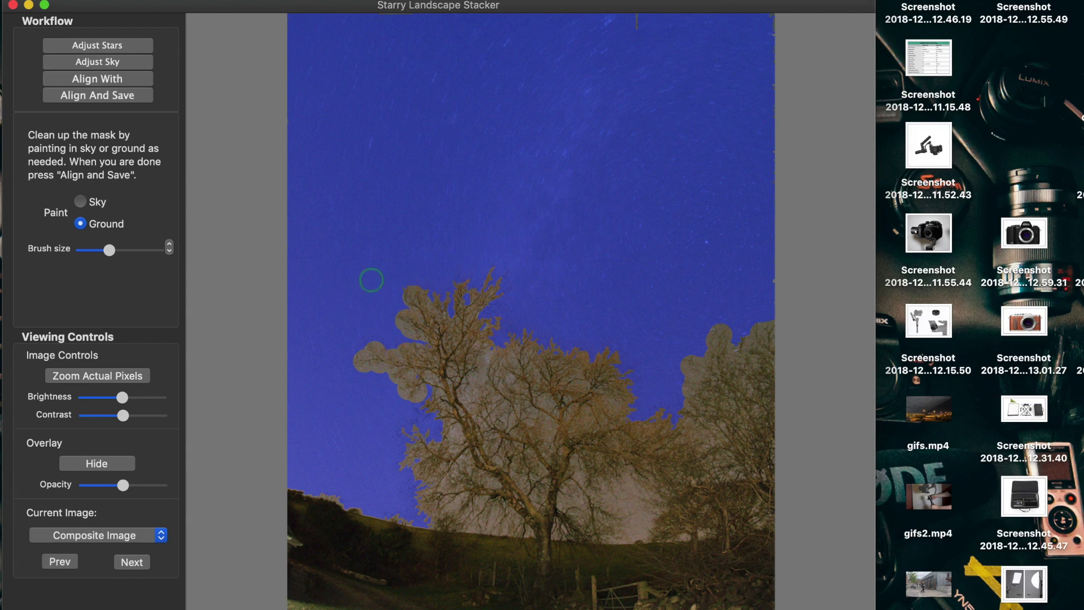
{"action": "left_click", "coordinate": [86, 197]}
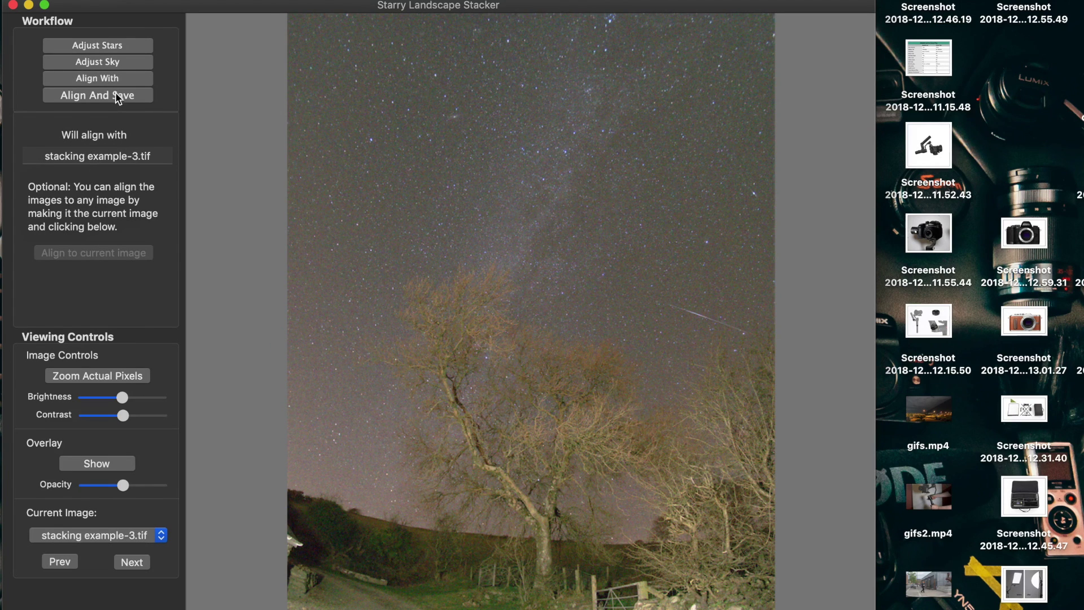
{"action": "left_click", "coordinate": [117, 98]}
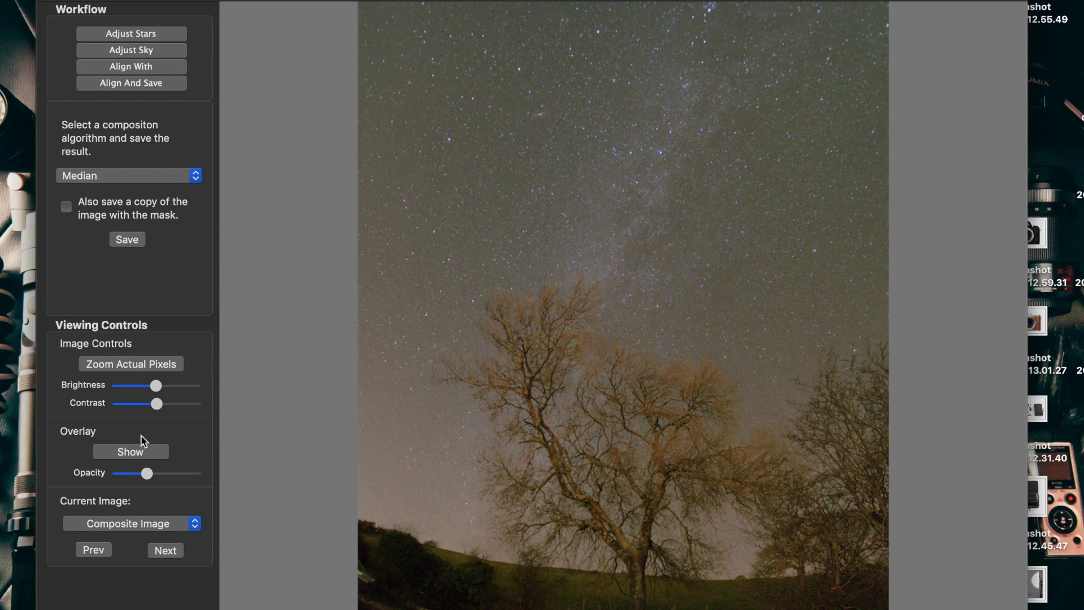
{"action": "left_click", "coordinate": [117, 367]}
{"action": "left_click_drag", "start_coordinate": [148, 523], "coordinate": [151, 515]}
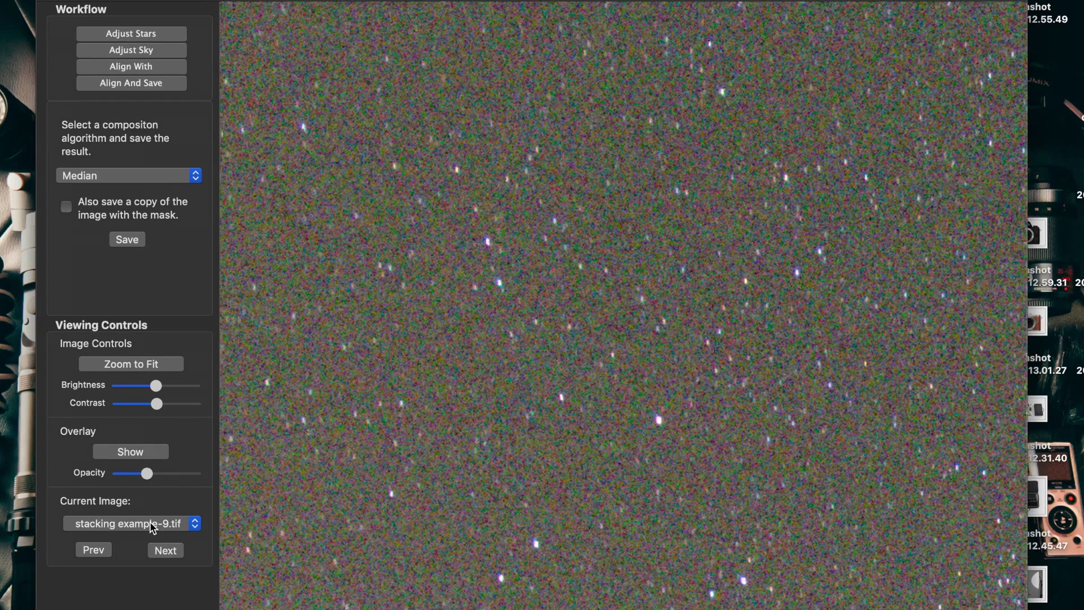
{"action": "left_click", "coordinate": [151, 524]}
{"action": "left_click", "coordinate": [152, 541]}
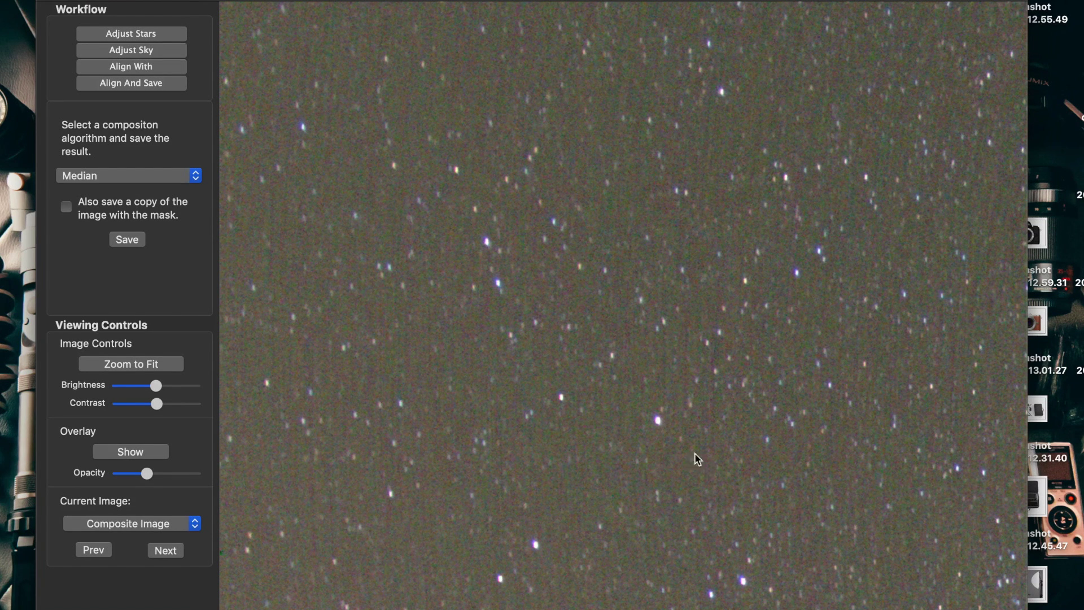
{"action": "left_click", "coordinate": [118, 525]}
{"action": "left_click", "coordinate": [127, 515]}
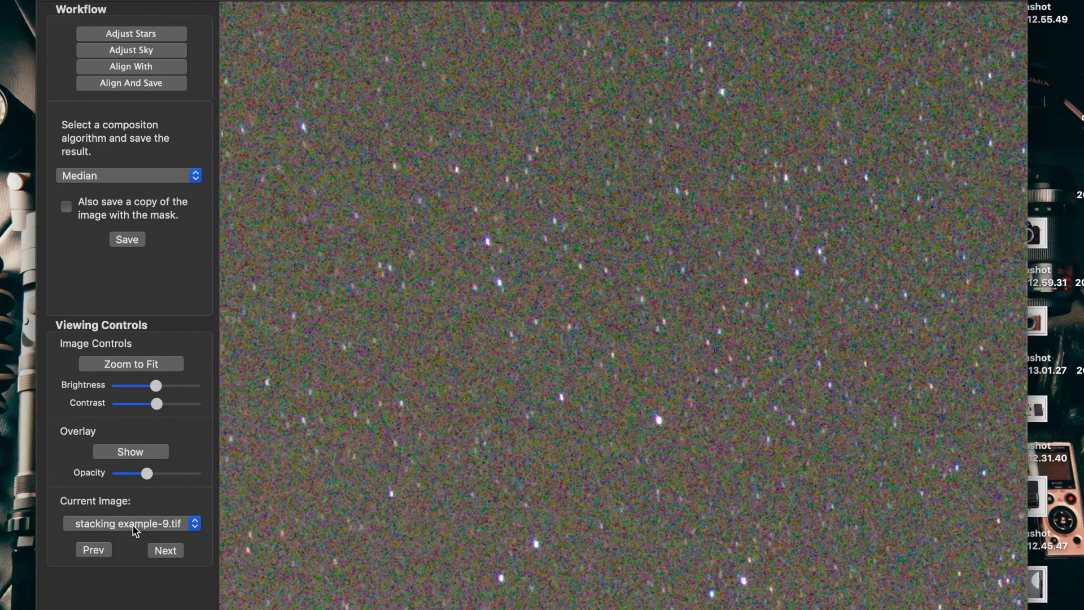
{"action": "left_click", "coordinate": [135, 529]}
{"action": "left_click", "coordinate": [136, 536]}
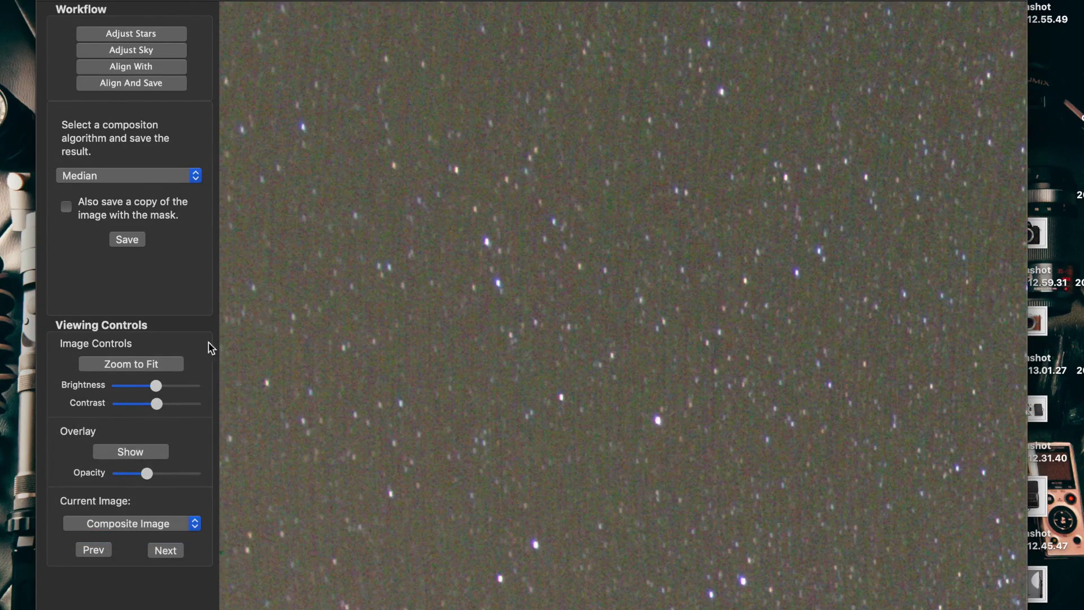
{"action": "left_click", "coordinate": [131, 364]}
{"action": "left_click", "coordinate": [145, 363]}
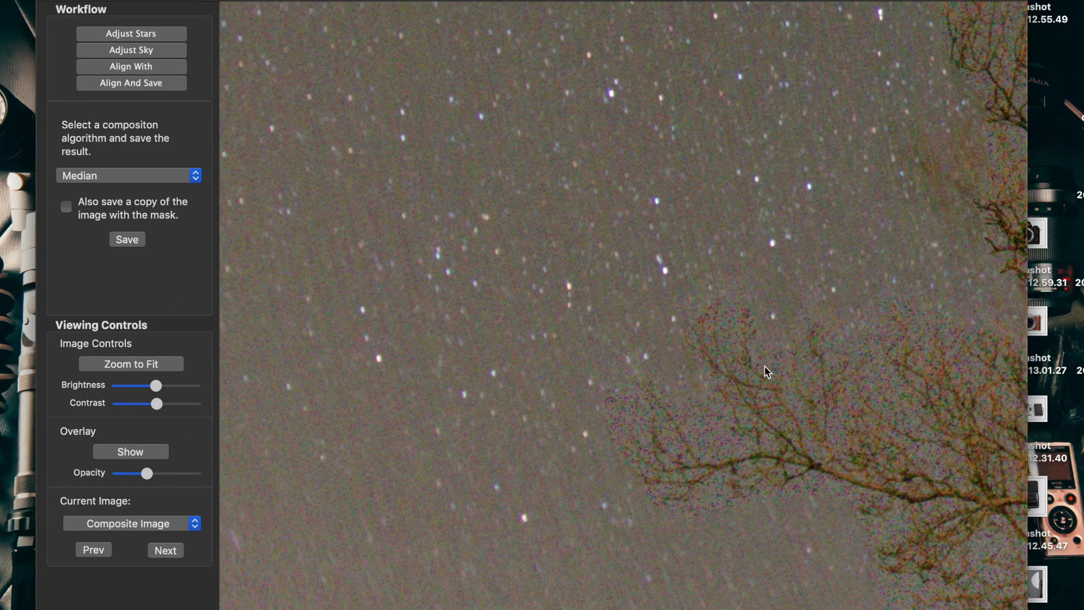
{"action": "scroll", "coordinate": [768, 370], "scroll_direction": "right", "scroll_amount": 5}
{"action": "scroll", "coordinate": [768, 371], "scroll_direction": "down", "scroll_amount": 2}
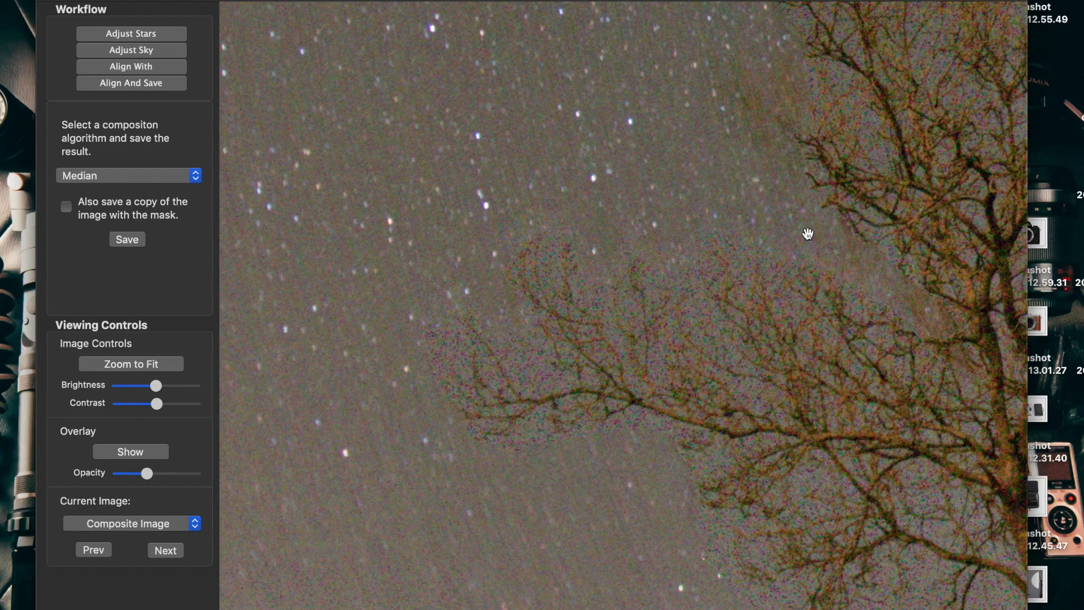
{"action": "scroll", "coordinate": [639, 407], "scroll_direction": "down", "scroll_amount": 5}
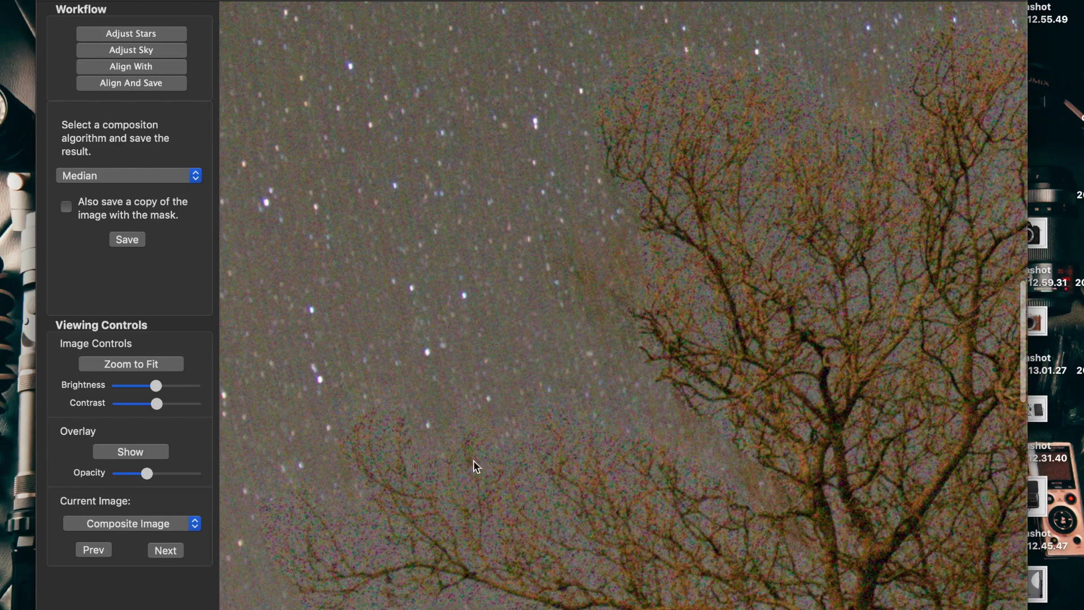
{"action": "left_click", "coordinate": [163, 366]}
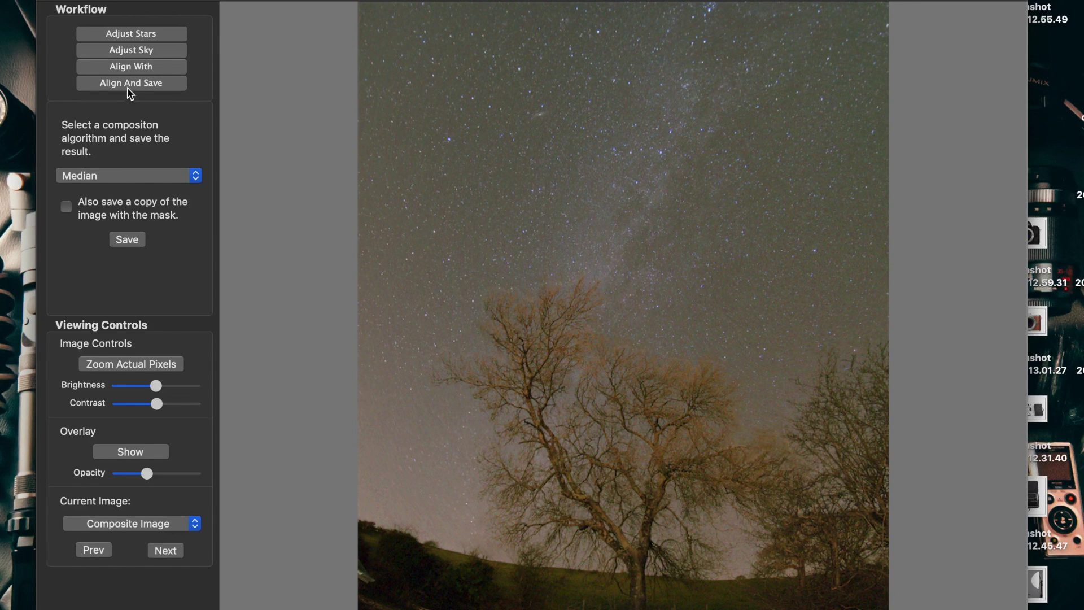
{"action": "left_click", "coordinate": [161, 173]}
{"action": "left_click", "coordinate": [157, 164]}
{"action": "left_click", "coordinate": [164, 180]}
{"action": "left_click", "coordinate": [158, 178]}
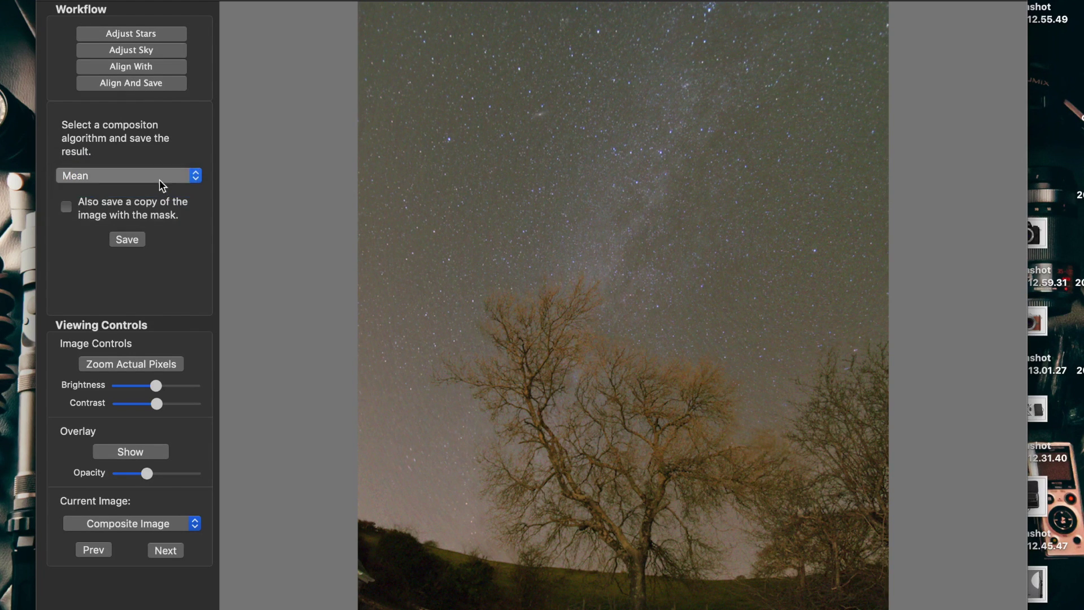
{"action": "left_click", "coordinate": [157, 172]}
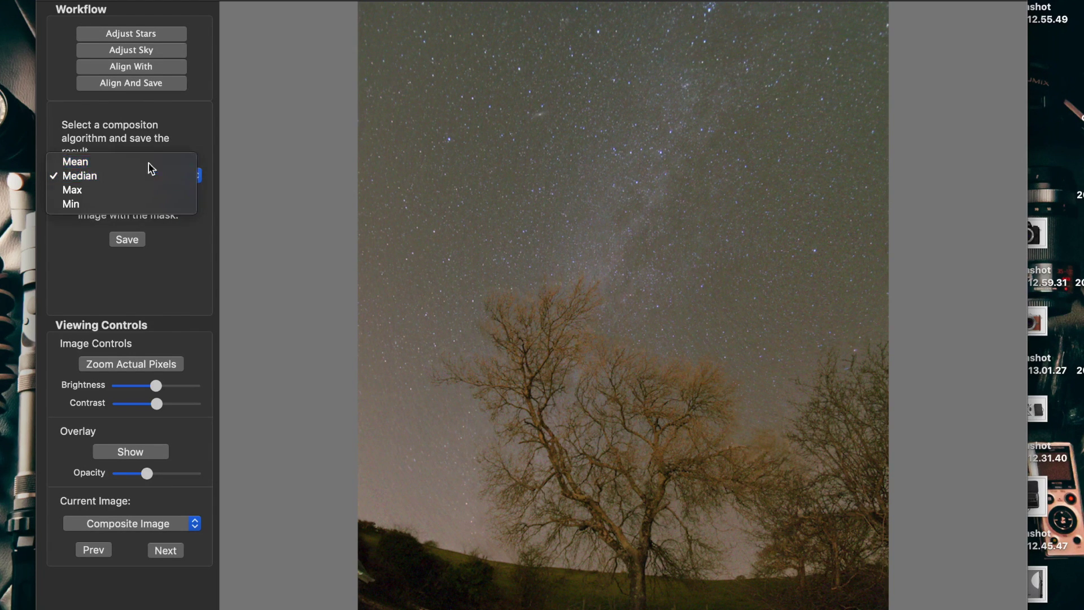
{"action": "left_click", "coordinate": [160, 191]}
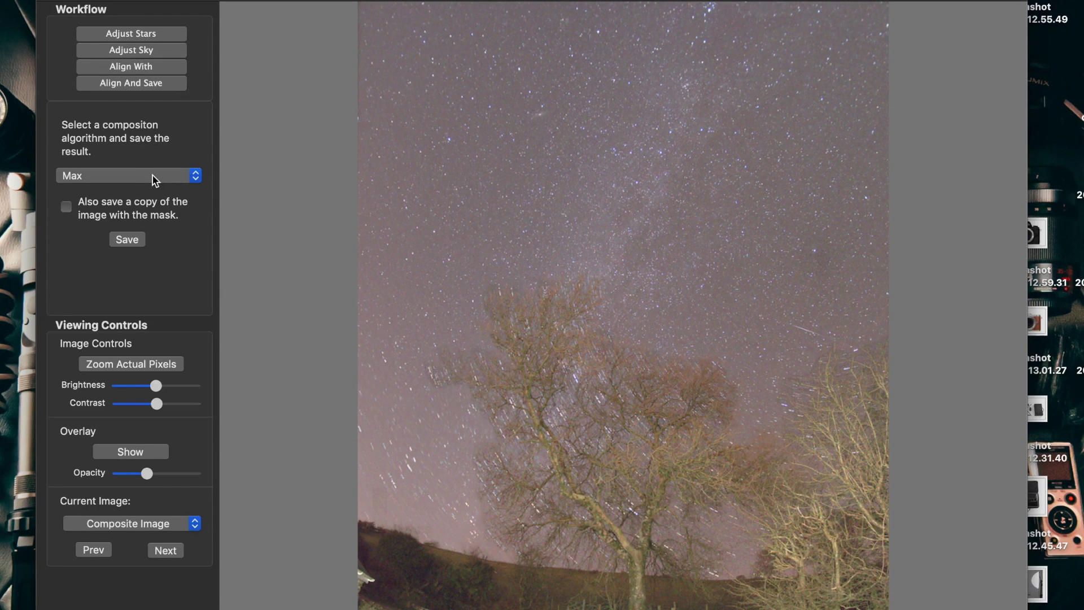
{"action": "left_click", "coordinate": [155, 180]}
{"action": "left_click", "coordinate": [154, 193]}
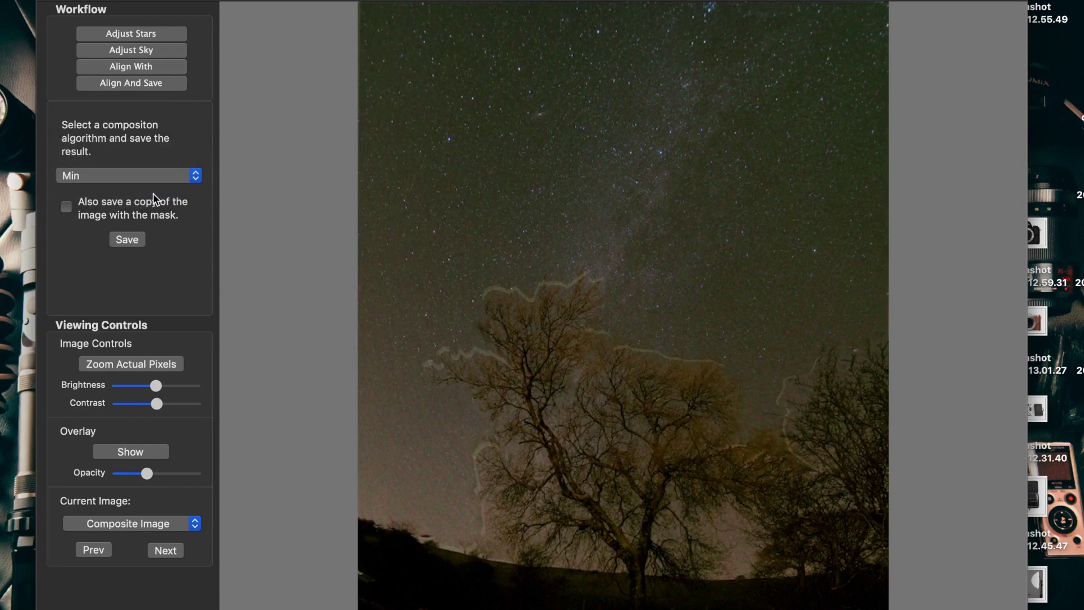
{"action": "left_click", "coordinate": [153, 179]}
{"action": "left_click", "coordinate": [151, 168]}
{"action": "left_click", "coordinate": [153, 176]}
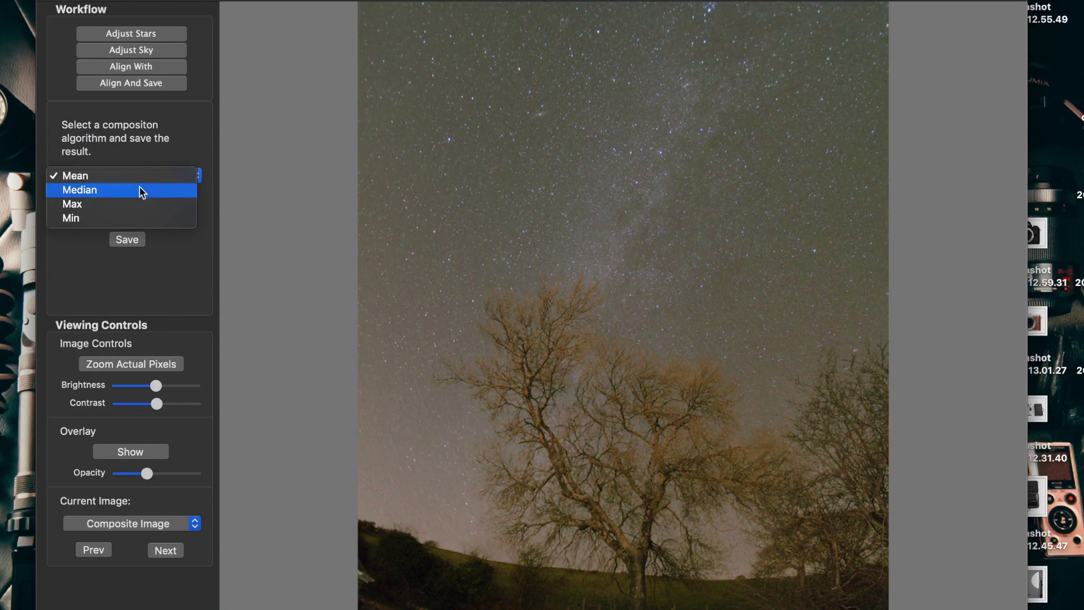
{"action": "left_click", "coordinate": [140, 187]}
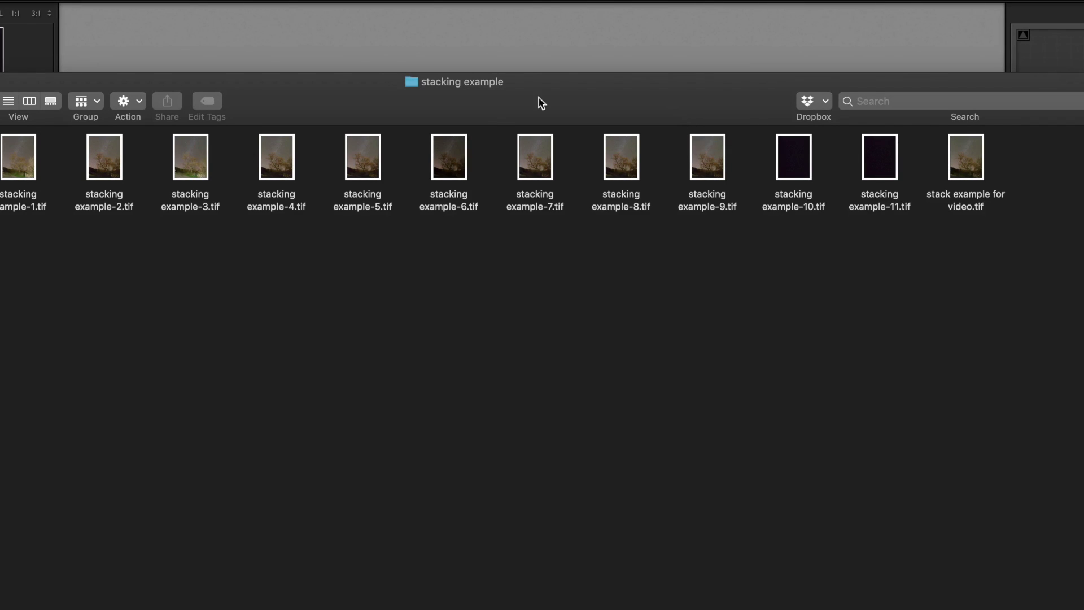
Move the stacking example Finder window off screen to reveal Lightroom's Develop module
{"action": "left_click_drag", "start_coordinate": [537, 102], "coordinate": [1083, 100]}
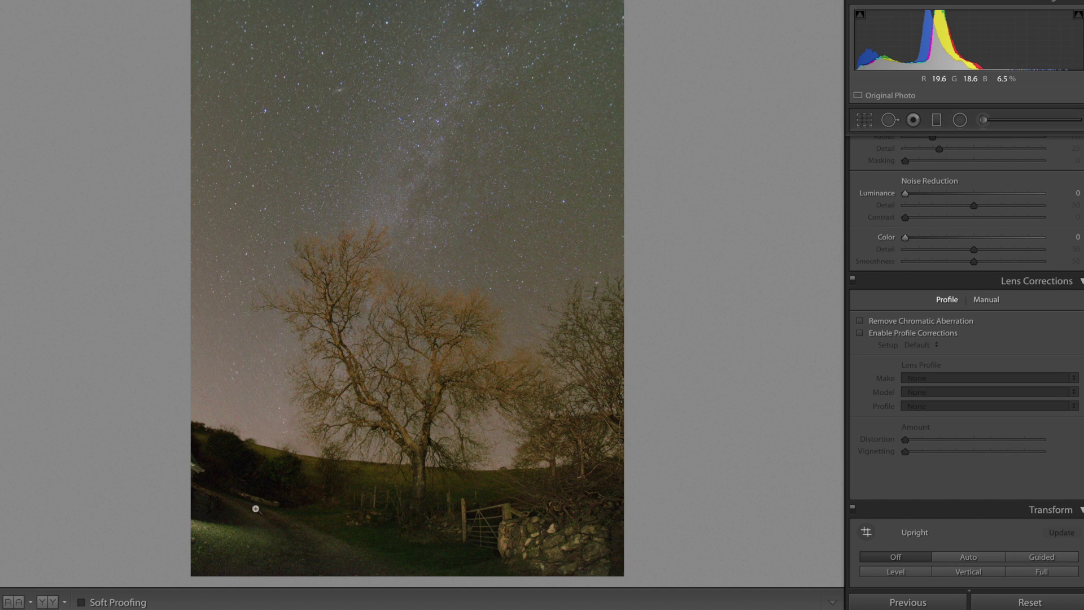
Raise Contrast to +65 and start cooling Temp slightly toward −5
{"action": "scroll", "coordinate": [1013, 347], "scroll_direction": "up", "scroll_amount": 5}
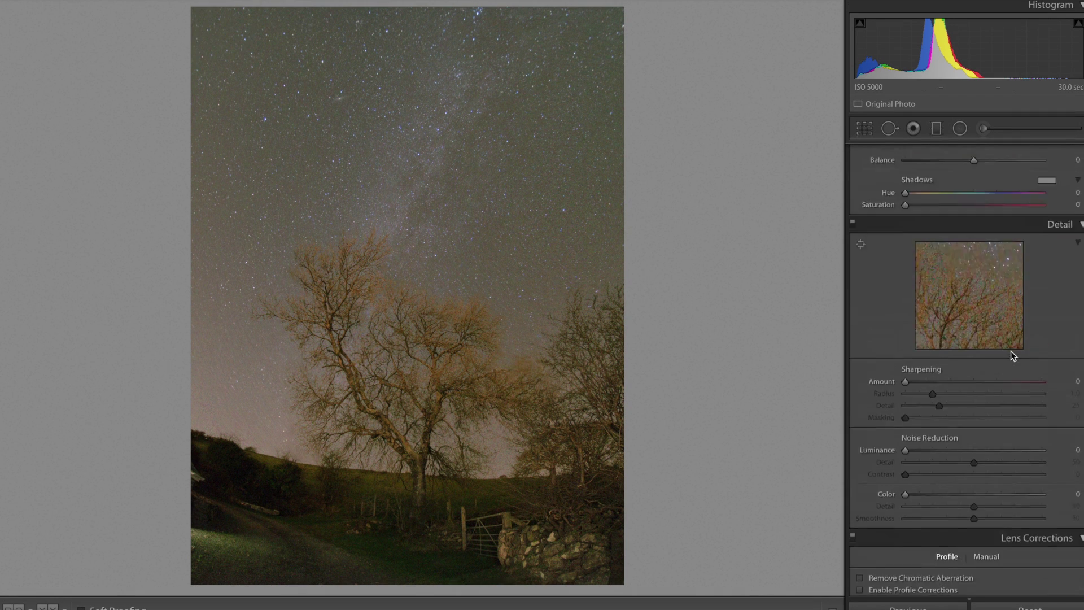
{"action": "scroll", "coordinate": [1010, 351], "scroll_direction": "up", "scroll_amount": 8}
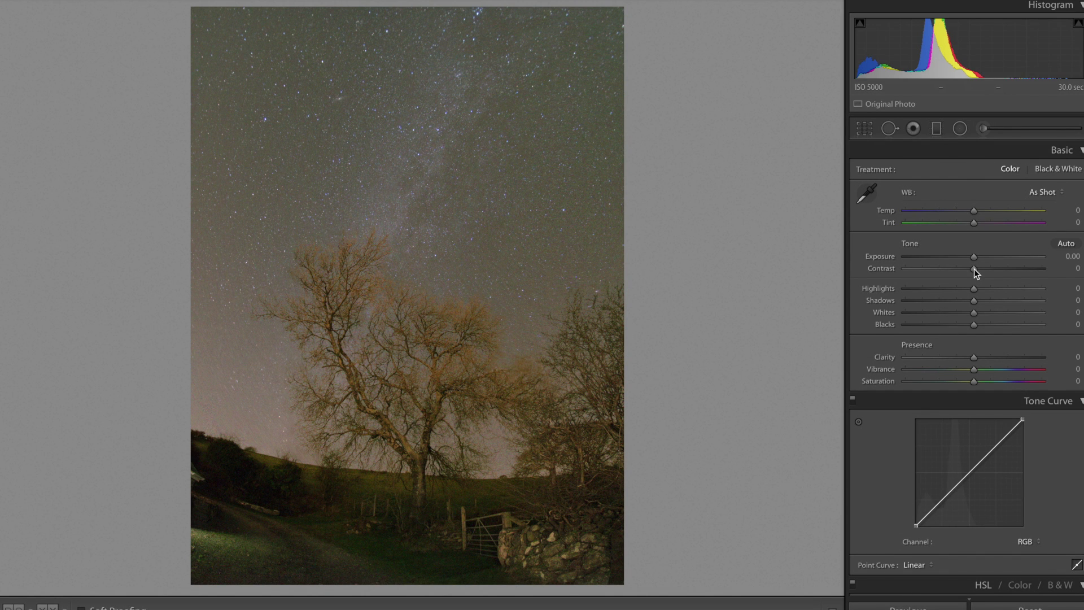
{"action": "left_click_drag", "start_coordinate": [975, 269], "coordinate": [1018, 269]}
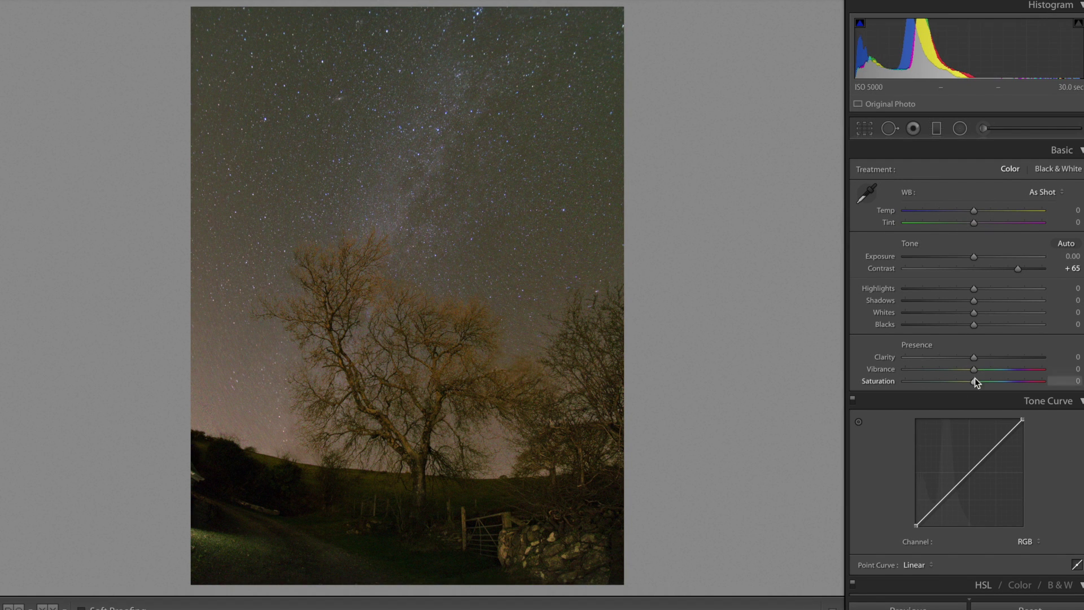
{"action": "left_click_drag", "start_coordinate": [974, 211], "coordinate": [968, 212]}
Boost Vibrance and Saturation to +100 to judge casts, then set Temp −11 and Tint −2
{"action": "left_click_drag", "start_coordinate": [973, 369], "coordinate": [1044, 369]}
{"action": "left_click_drag", "start_coordinate": [974, 382], "coordinate": [1044, 382]}
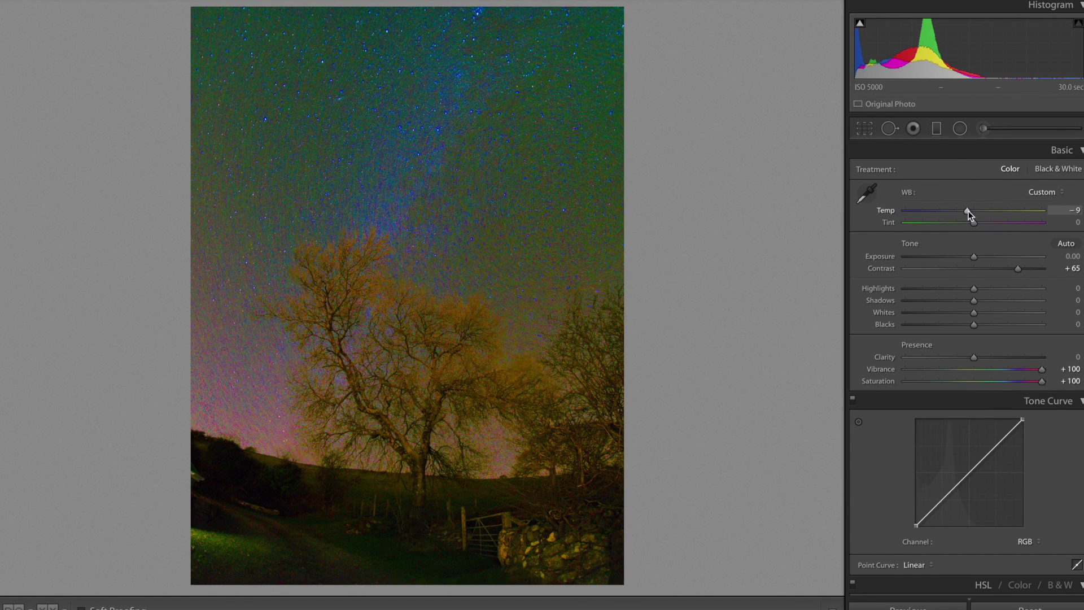
{"action": "left_click_drag", "start_coordinate": [968, 211], "coordinate": [970, 211]}
{"action": "left_click_drag", "start_coordinate": [969, 213], "coordinate": [966, 212]}
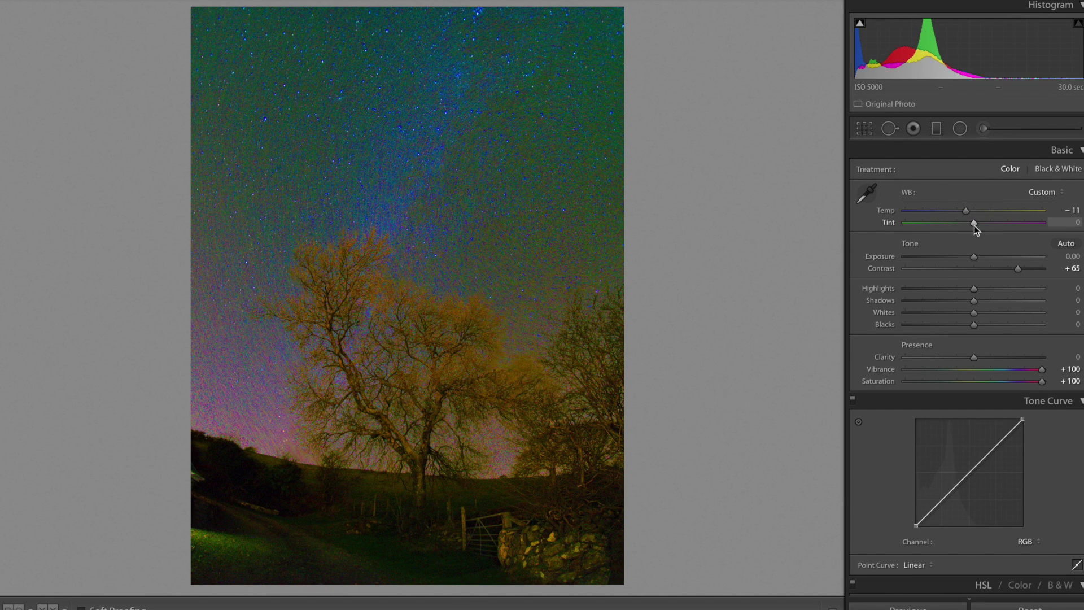
{"action": "mouse_move", "coordinate": [973, 225]}
{"action": "left_mouse_down"}
{"action": "mouse_move", "coordinate": [947, 223]}
{"action": "mouse_move", "coordinate": [1007, 225]}
{"action": "mouse_move", "coordinate": [973, 223]}
{"action": "left_mouse_up"}
Reset Vibrance and Saturation to 0 and compare before and after
{"action": "double_click", "coordinate": [1041, 369]}
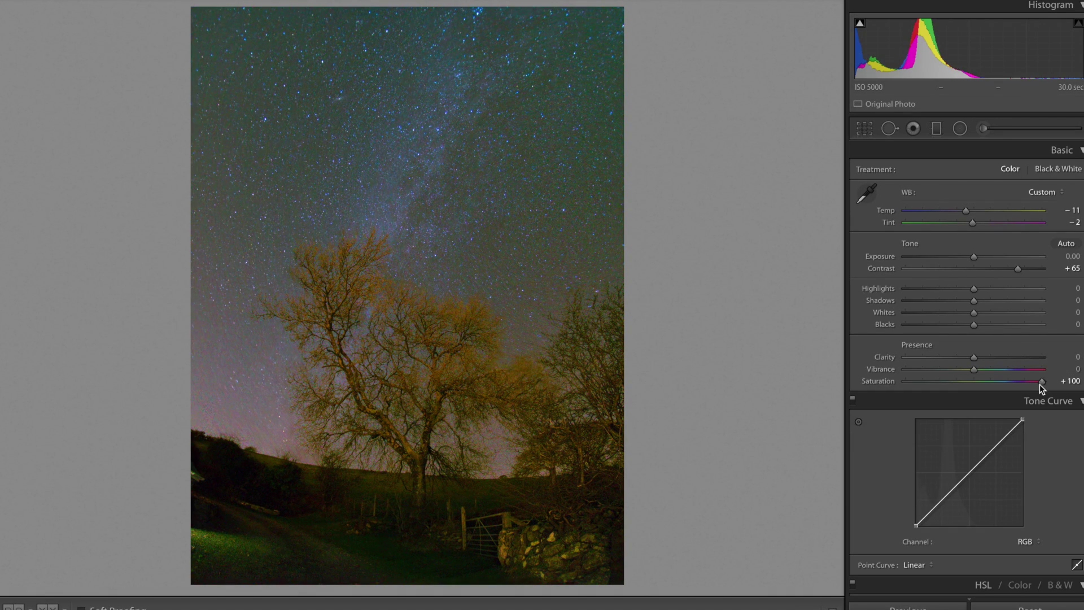
{"action": "double_click", "coordinate": [1042, 382]}
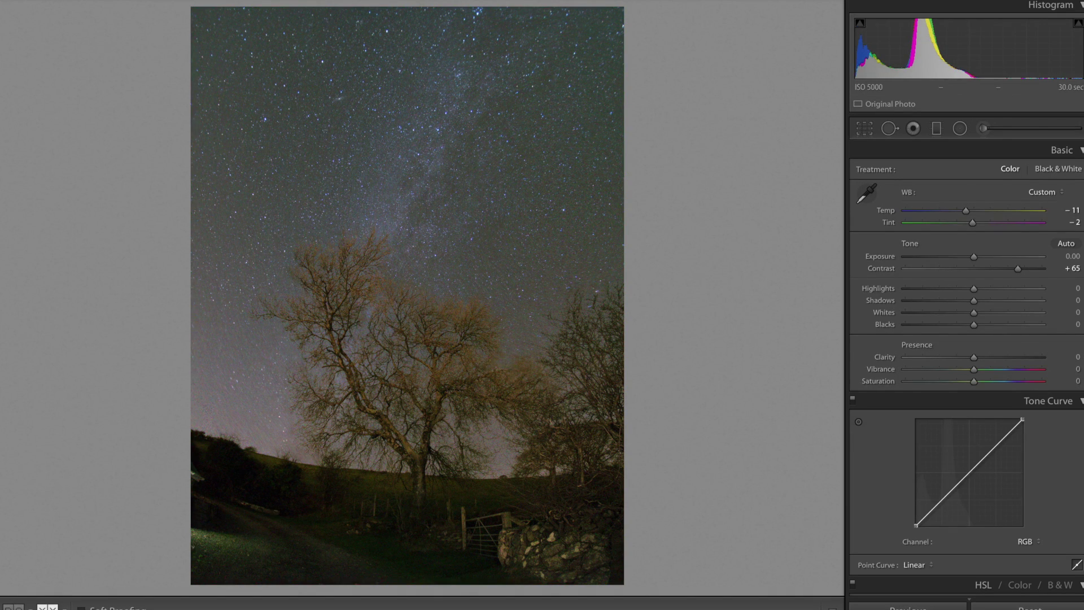
{"action": "left_click", "coordinate": [47, 607]}
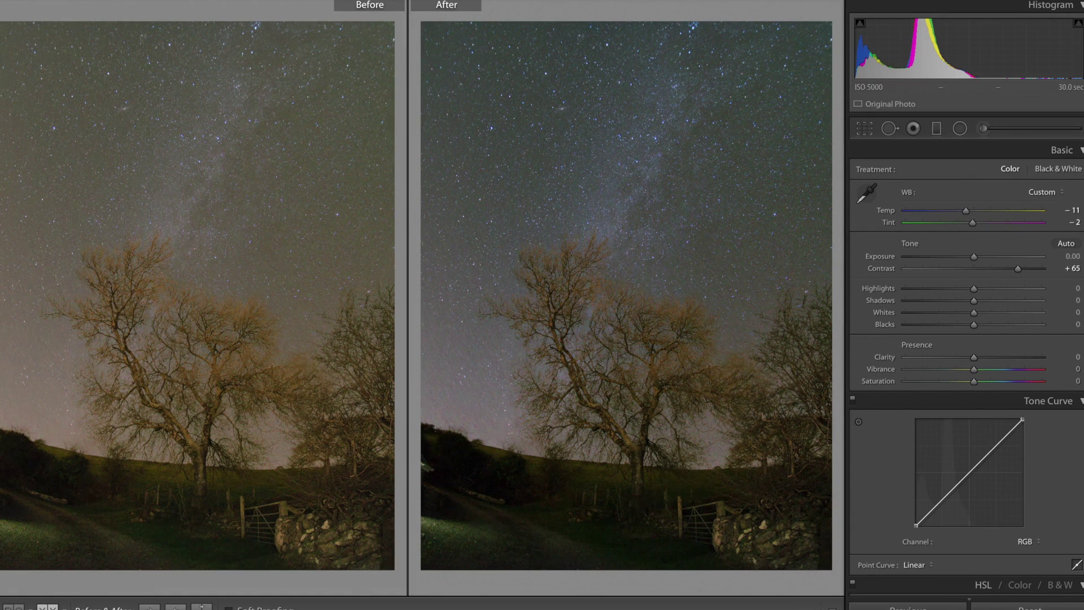
{"action": "key", "text": "y"}
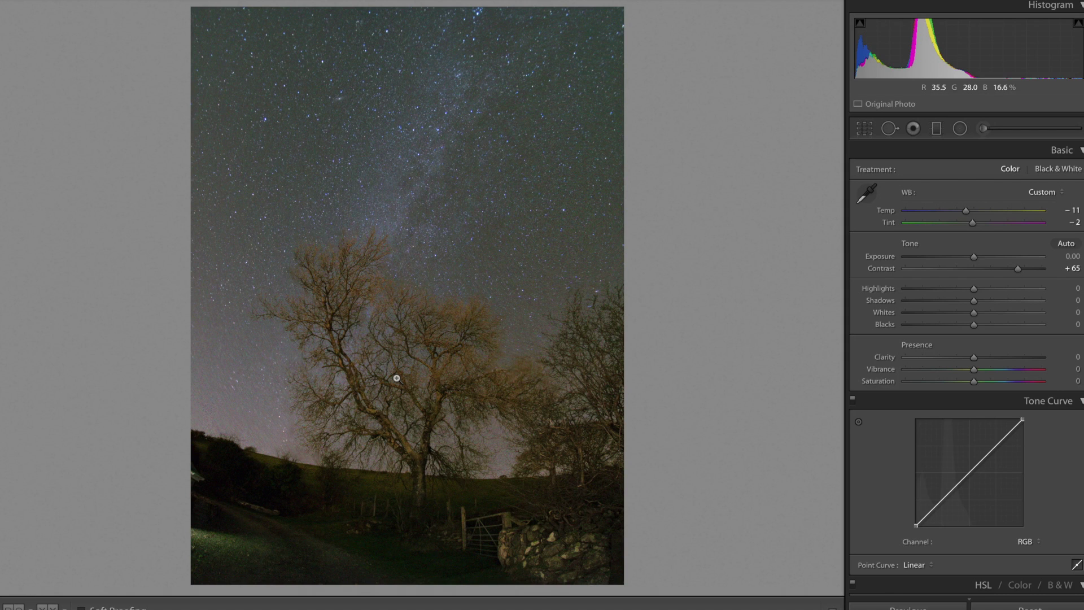
Set Highlights to −69, Shadows to +31 and Clarity to +27 in the Basic panel
{"action": "scroll", "coordinate": [974, 256], "scroll_direction": "up", "scroll_amount": 1}
{"action": "left_click_drag", "start_coordinate": [968, 290], "coordinate": [1000, 300]}
{"action": "scroll", "coordinate": [978, 300], "scroll_direction": "up", "scroll_amount": 1}
{"action": "scroll", "coordinate": [981, 331], "scroll_direction": "down", "scroll_amount": 1}
{"action": "left_click_drag", "start_coordinate": [977, 338], "coordinate": [997, 340]}
{"action": "scroll", "coordinate": [879, 378], "scroll_direction": "down", "scroll_amount": 4}
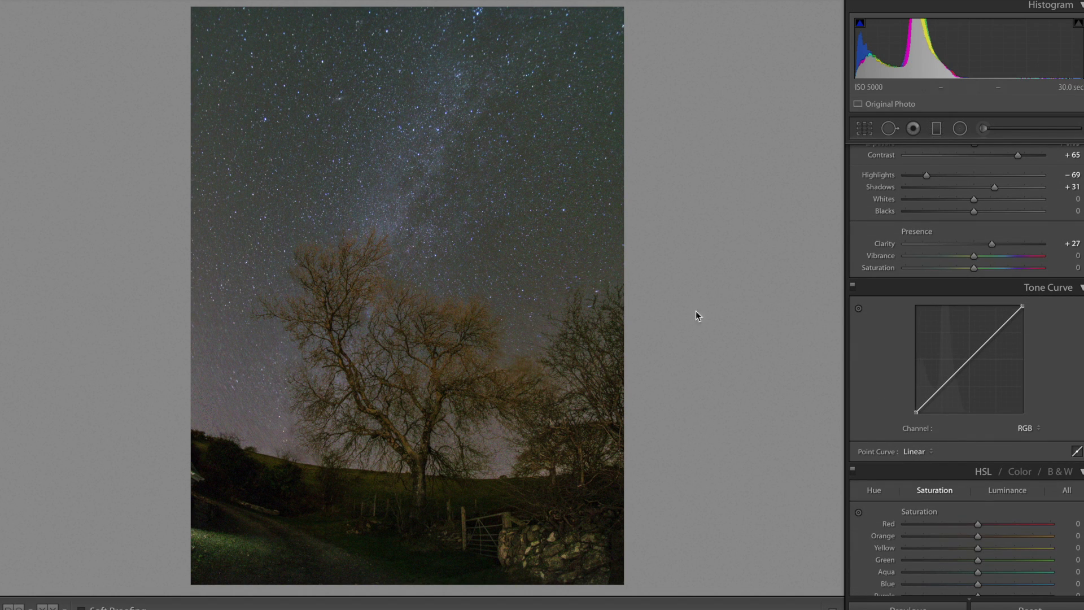
Add tone-curve points and shape a steep midtone-lifting curve with a shadow anchor point
{"action": "left_click", "coordinate": [955, 375]}
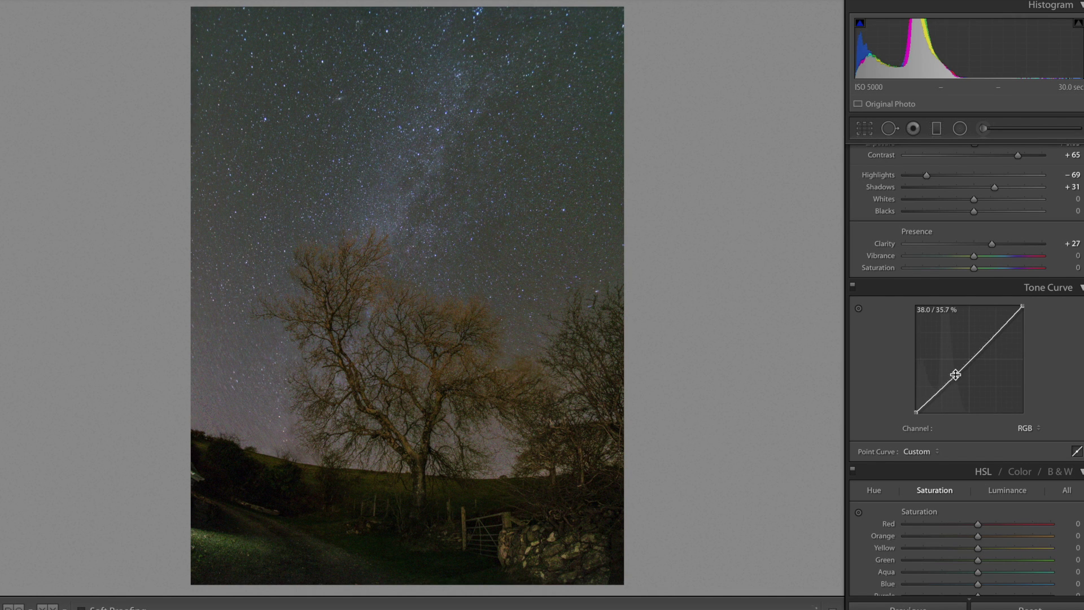
{"action": "left_click", "coordinate": [992, 339]}
{"action": "left_click_drag", "start_coordinate": [993, 340], "coordinate": [979, 335]}
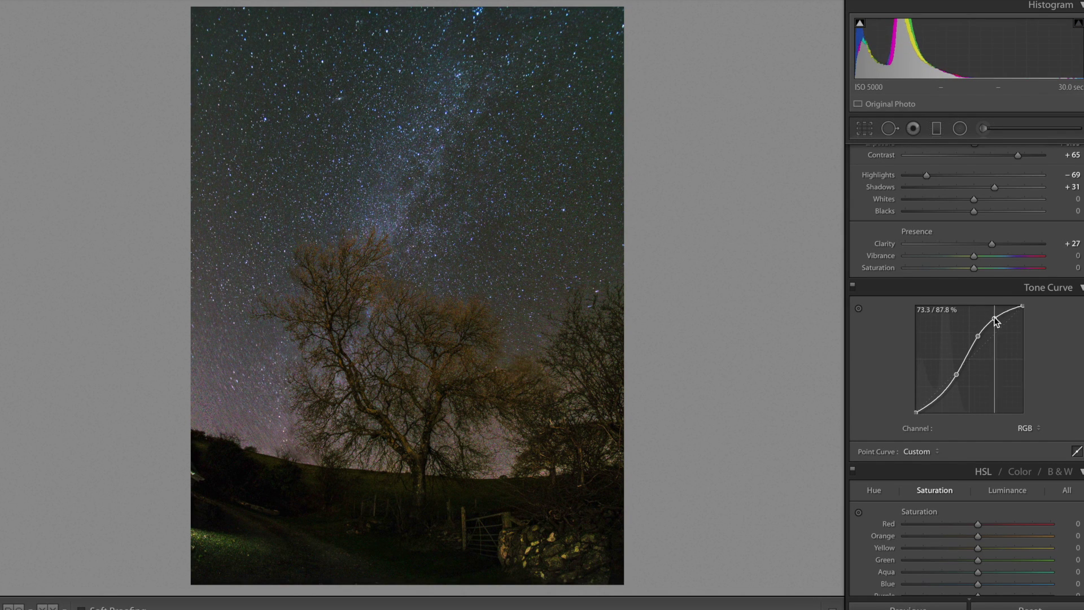
{"action": "left_click_drag", "start_coordinate": [978, 337], "coordinate": [972, 334]}
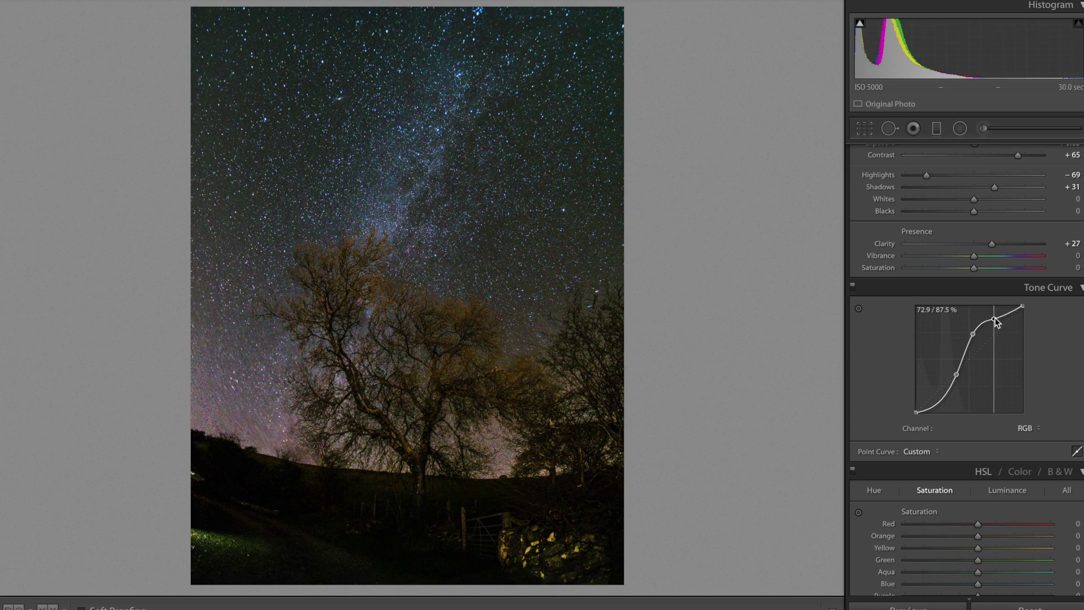
{"action": "left_click_drag", "start_coordinate": [940, 402], "coordinate": [959, 382]}
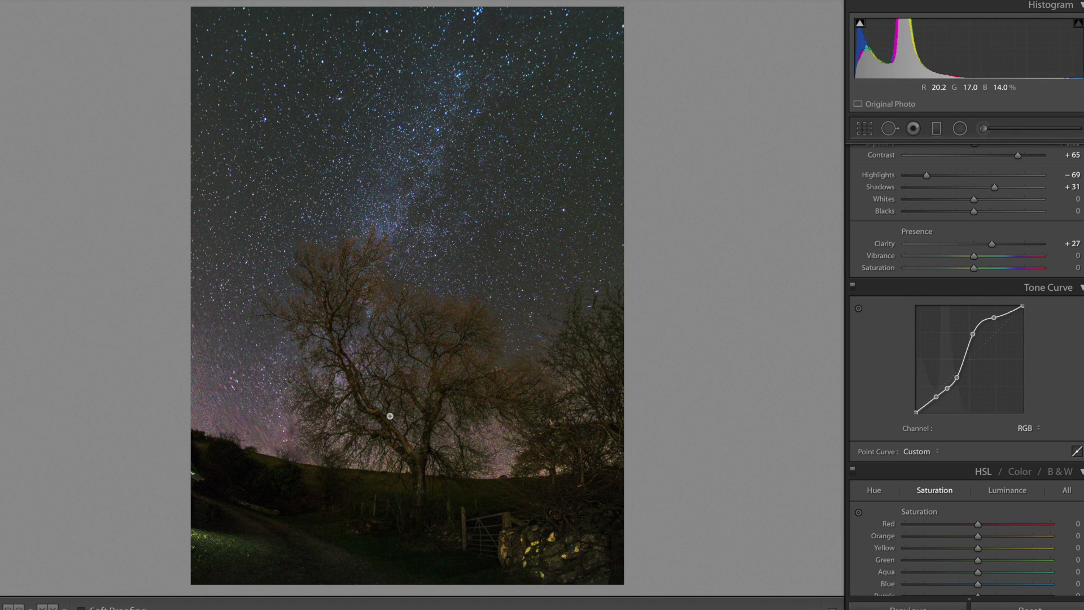
Set Whites to +12, Blacks to −56 and Clarity to +30 in the Basic panel
{"action": "scroll", "coordinate": [981, 314], "scroll_direction": "up", "scroll_amount": 3}
{"action": "left_click_drag", "start_coordinate": [981, 313], "coordinate": [933, 324]}
{"action": "left_click_drag", "start_coordinate": [991, 358], "coordinate": [994, 358]}
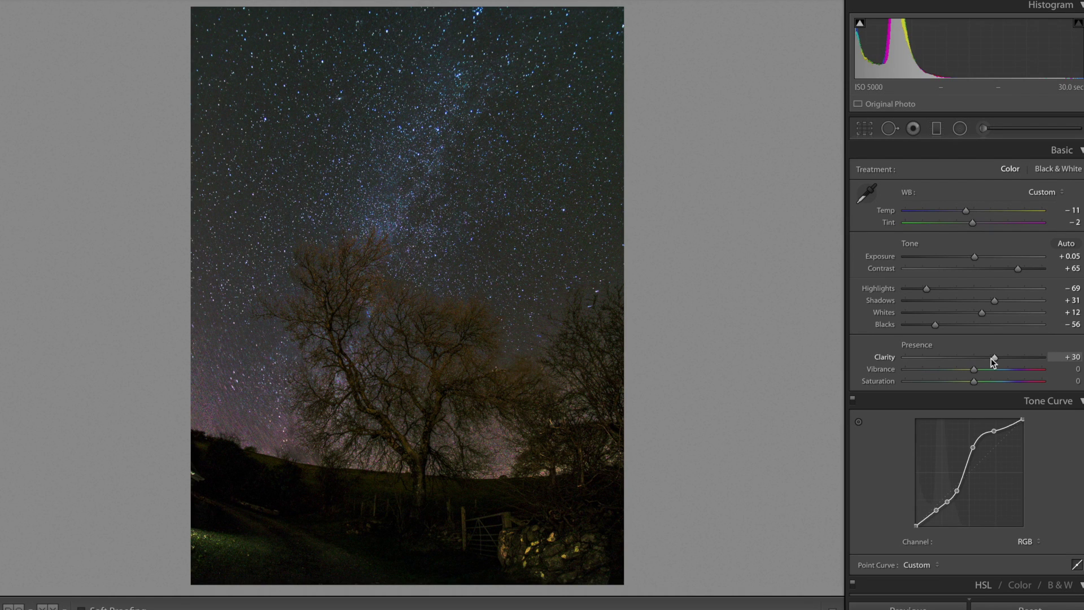
Compare the edit against the original in Before/After, then return to the single edited view
{"action": "left_click", "coordinate": [48, 607]}
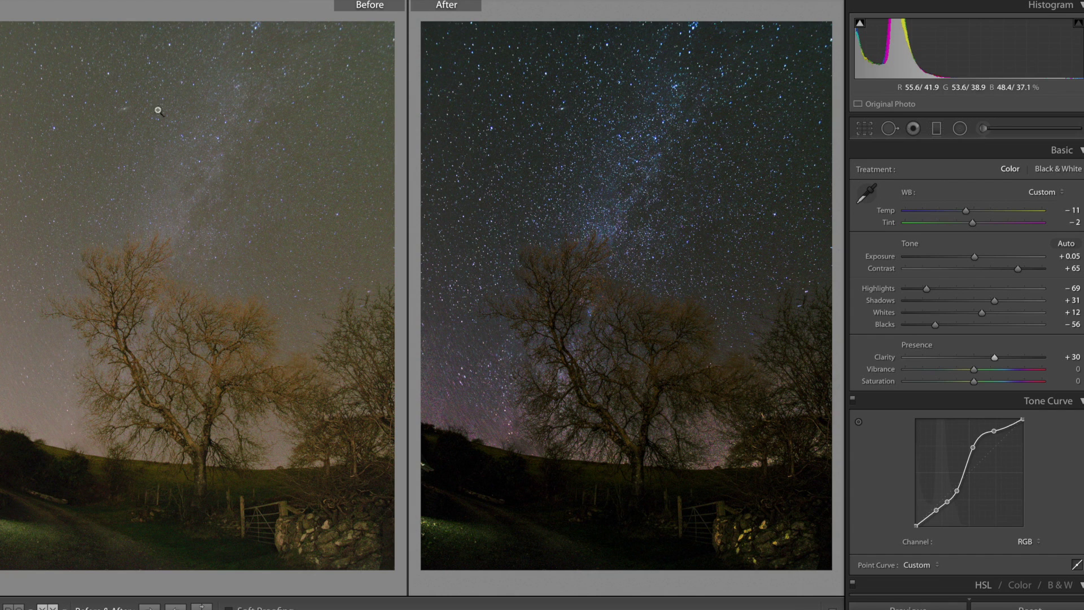
{"action": "key", "text": "y"}
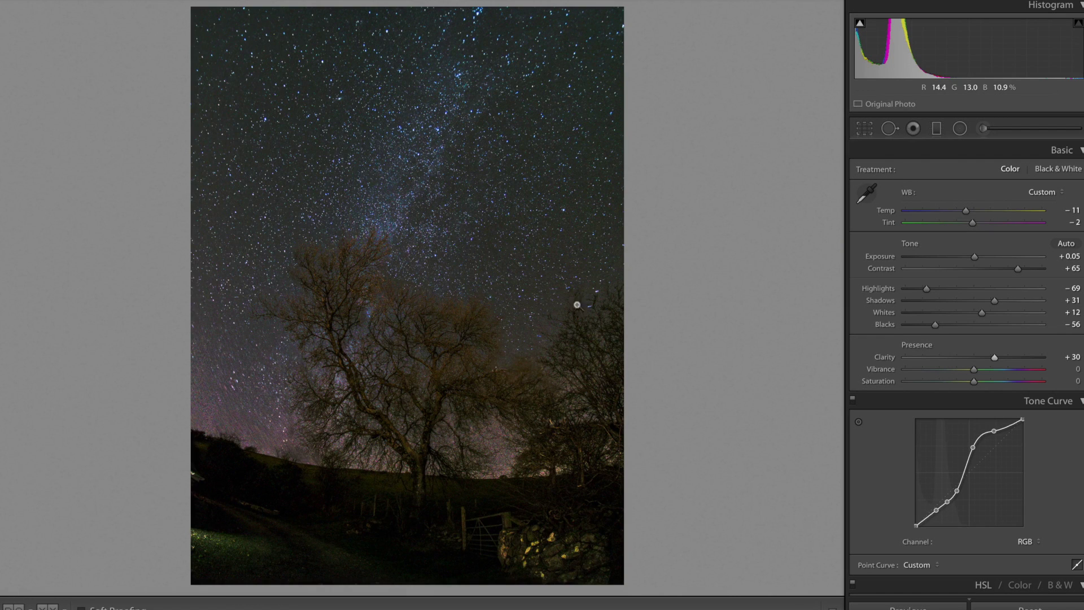
{"action": "scroll", "coordinate": [980, 460], "scroll_direction": "down", "scroll_amount": 5}
Set sharpening Amount 29, Radius 1.1, Detail 29, Masking 15, and noise reduction Luminance 24, Color 32
{"action": "scroll", "coordinate": [991, 444], "scroll_direction": "down", "scroll_amount": 8}
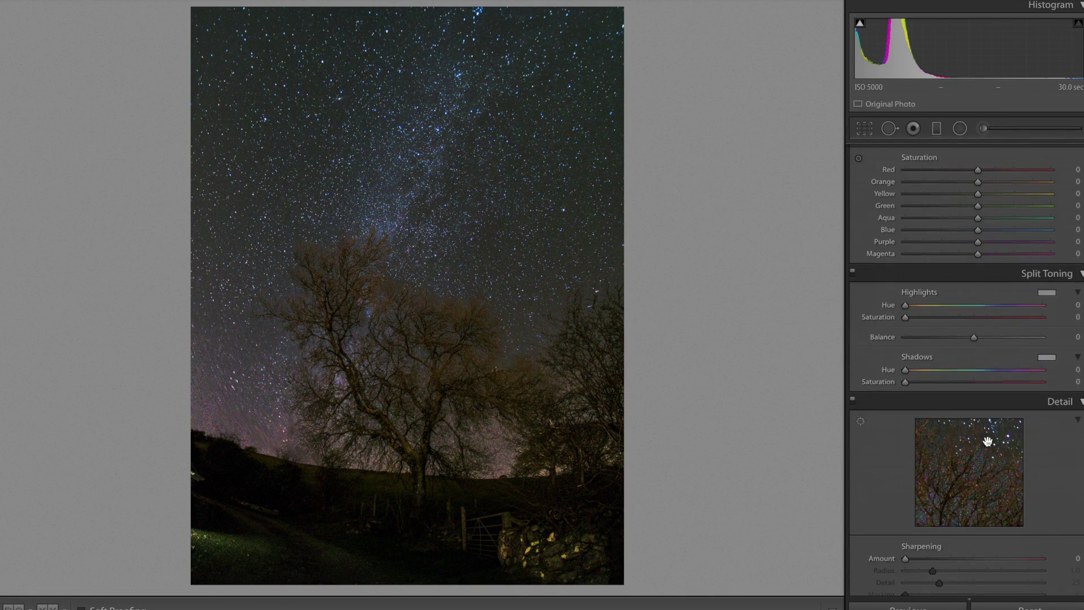
{"action": "left_click_drag", "start_coordinate": [905, 487], "coordinate": [941, 487]}
{"action": "left_click", "coordinate": [932, 418]}
{"action": "left_click", "coordinate": [925, 454]}
{"action": "left_click", "coordinate": [937, 430]}
{"action": "left_click", "coordinate": [944, 443]}
{"action": "left_click", "coordinate": [949, 531]}
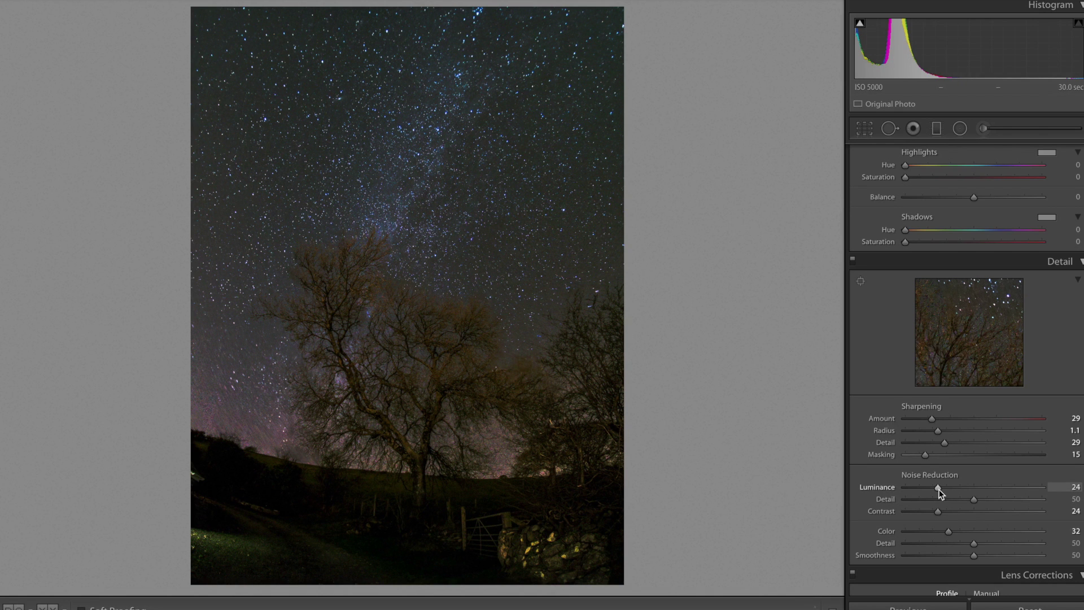
{"action": "scroll", "coordinate": [931, 435], "scroll_direction": "up", "scroll_amount": 10}
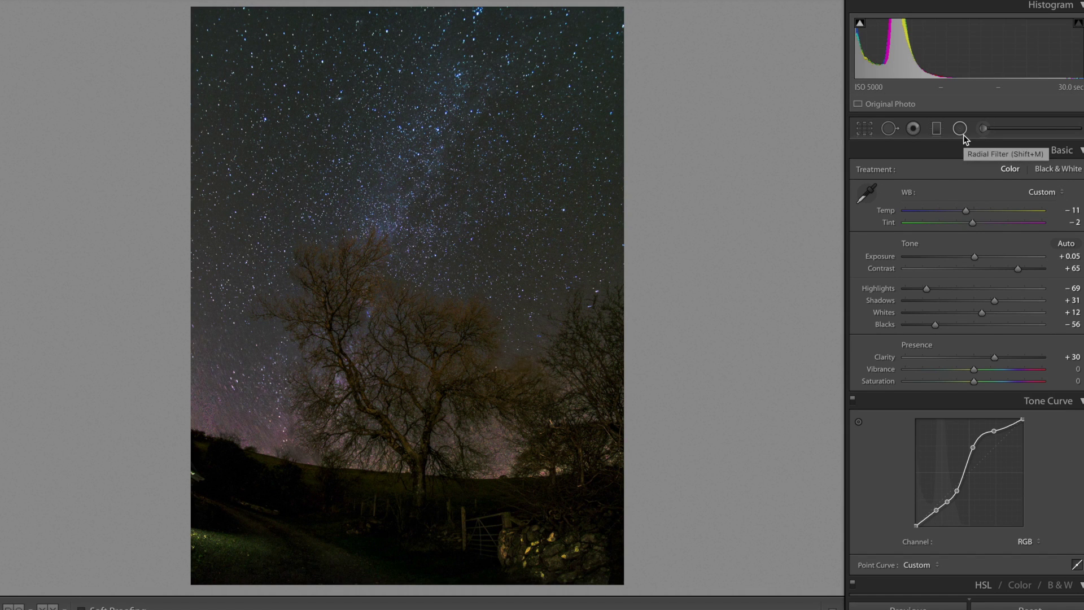
Start an Adjustment Brush with Shadows reset to 0, Exposure 0.13 and Clarity 13
{"action": "left_click", "coordinate": [978, 134]}
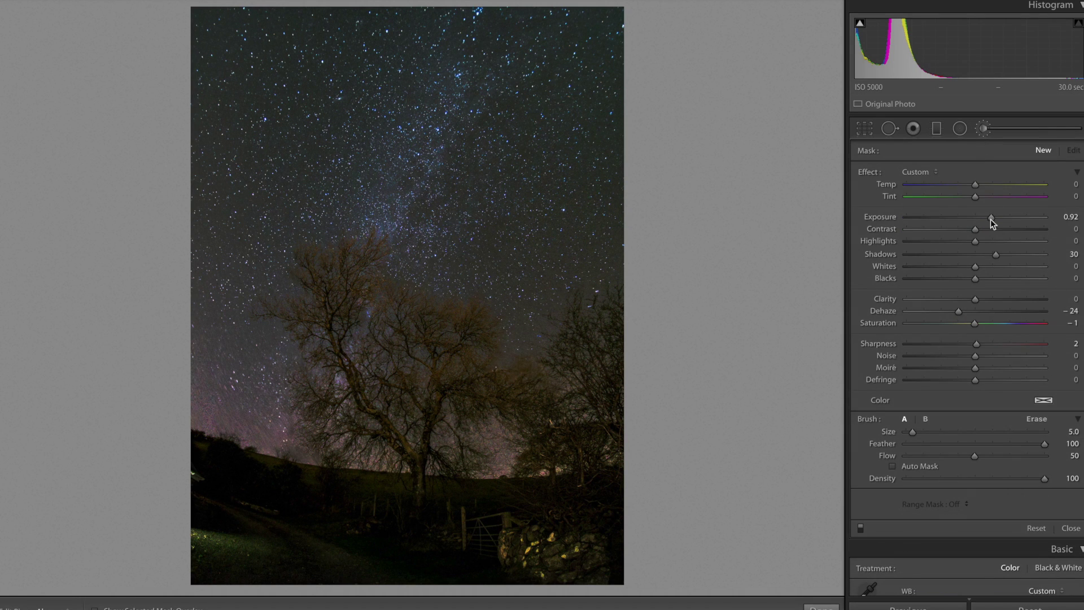
{"action": "double_click", "coordinate": [993, 255]}
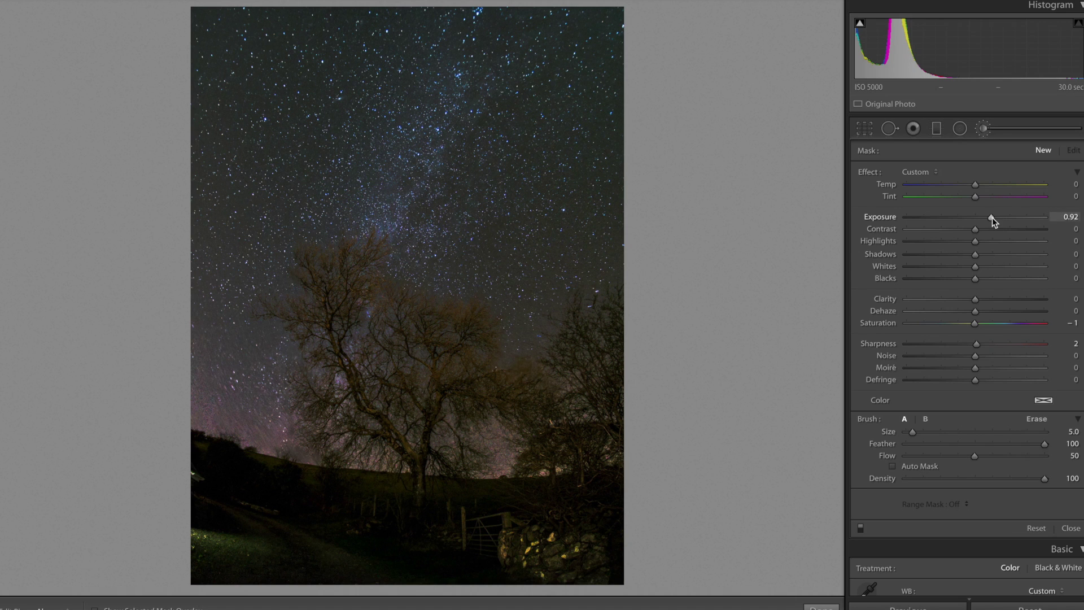
{"action": "left_click_drag", "start_coordinate": [991, 218], "coordinate": [980, 216]}
{"action": "left_click_drag", "start_coordinate": [979, 301], "coordinate": [982, 300]}
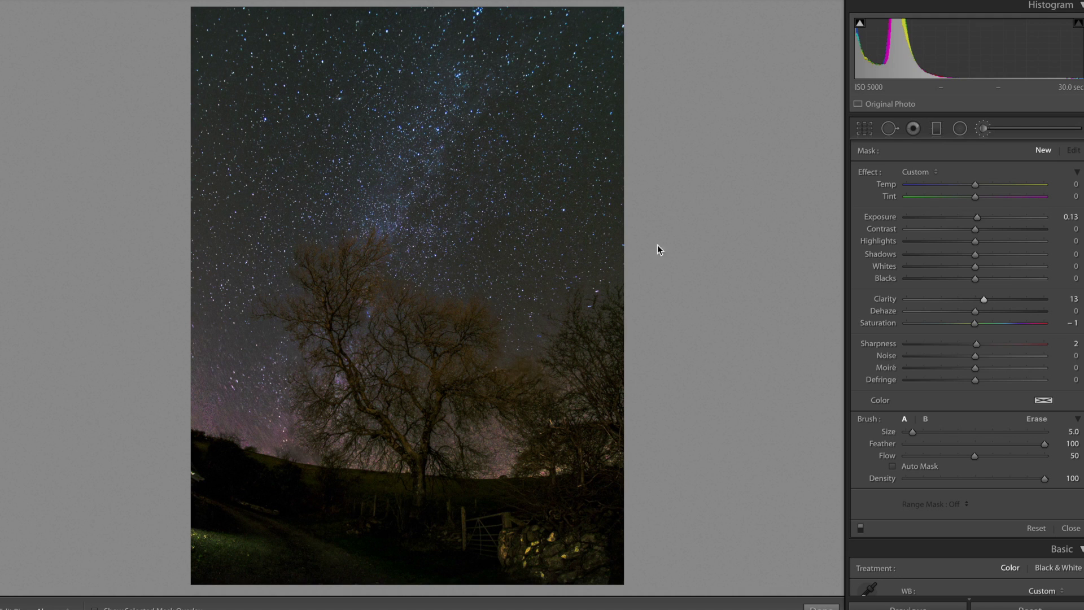
Enlarge the brush to size 14 and paint over the Milky Way
{"action": "scroll", "coordinate": [382, 247], "scroll_direction": "up", "scroll_amount": 3}
{"action": "scroll", "coordinate": [426, 145], "scroll_direction": "up", "scroll_amount": 3}
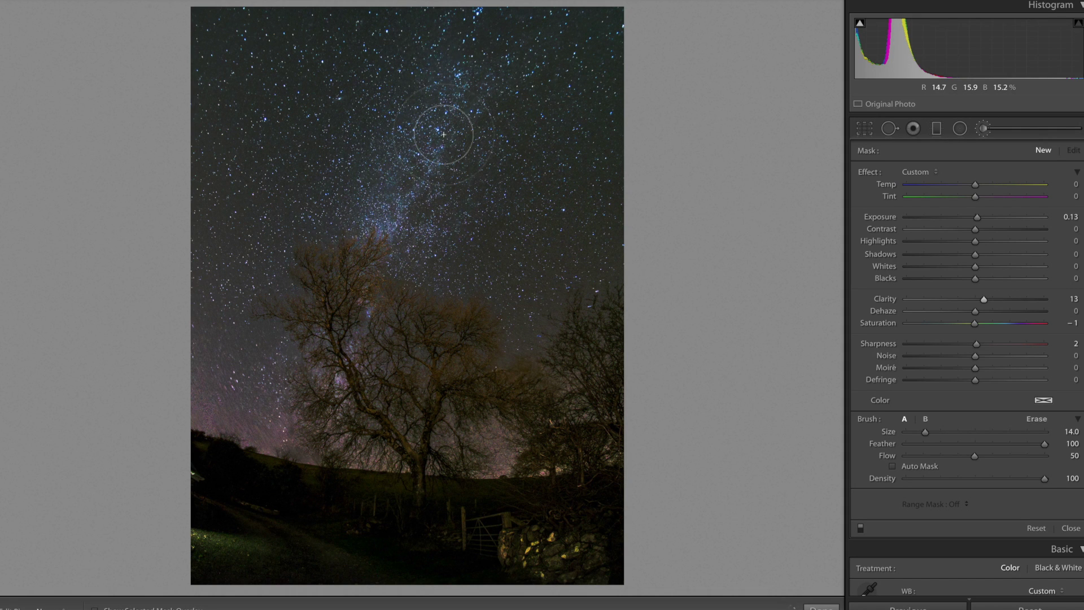
{"action": "left_click_drag", "start_coordinate": [480, 42], "coordinate": [472, 89]}
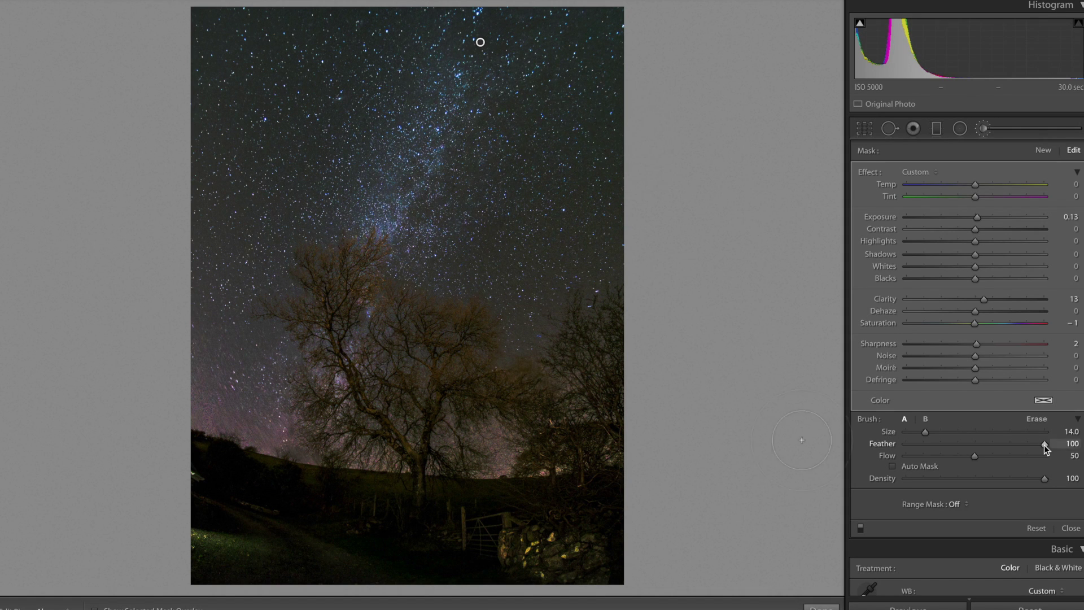
Begin a new brush mask with reset sliders, Clarity −18, Noise 25 and Blacks −9
{"action": "left_click", "coordinate": [983, 128]}
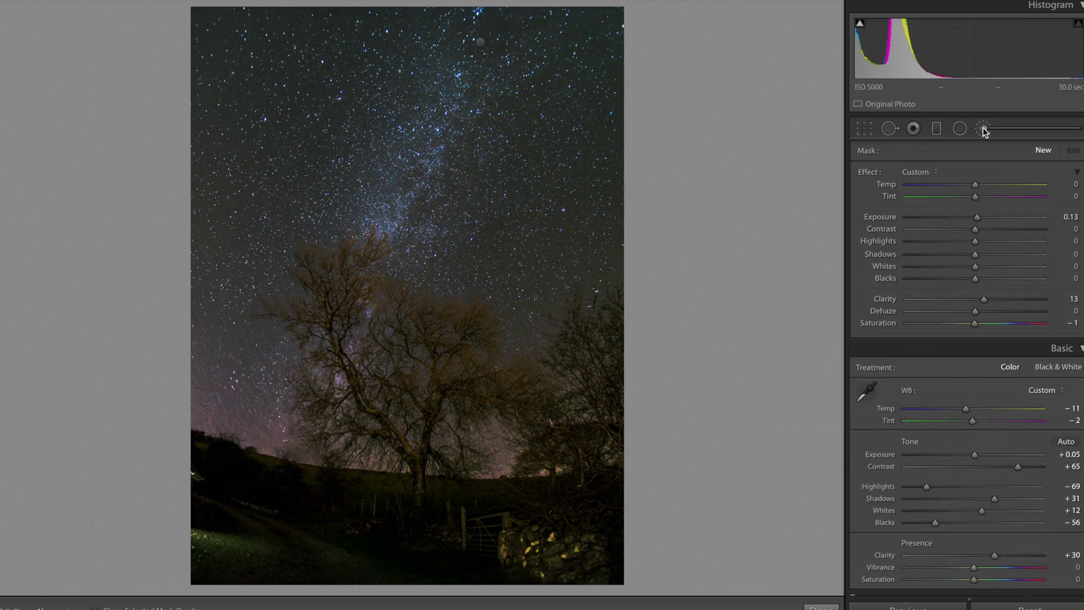
{"action": "left_click", "coordinate": [984, 128]}
{"action": "double_click", "coordinate": [981, 300]}
{"action": "double_click", "coordinate": [978, 219]}
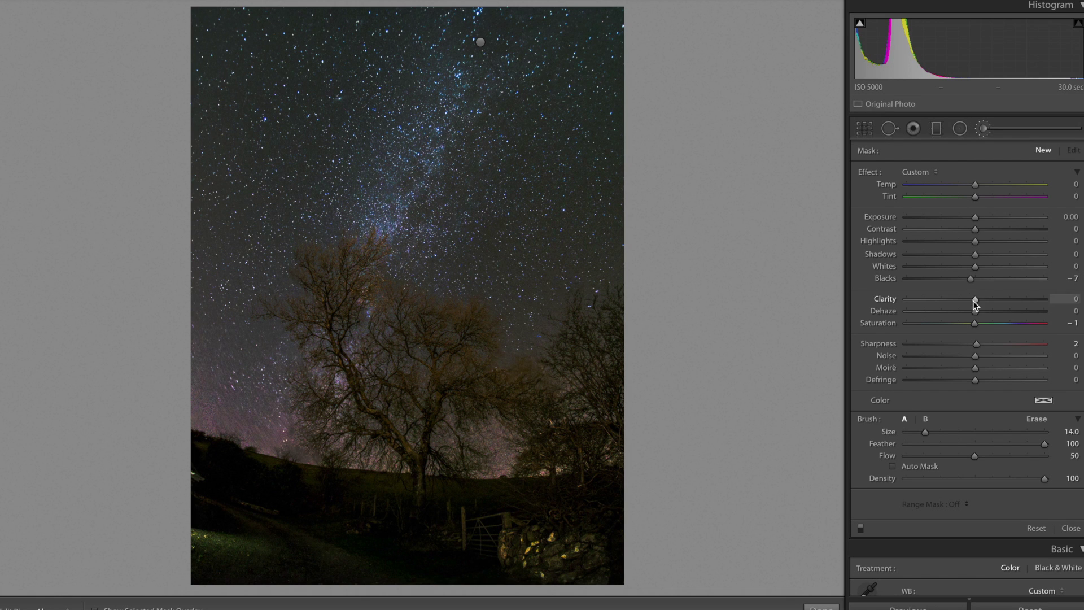
{"action": "left_click_drag", "start_coordinate": [974, 300], "coordinate": [966, 301]}
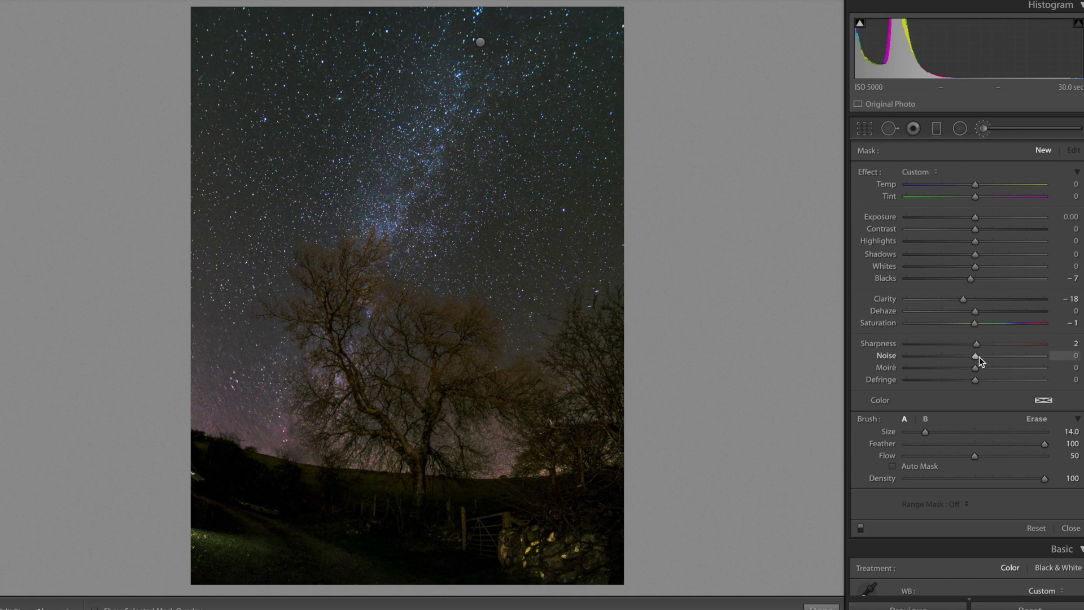
{"action": "left_click_drag", "start_coordinate": [981, 357], "coordinate": [995, 357]}
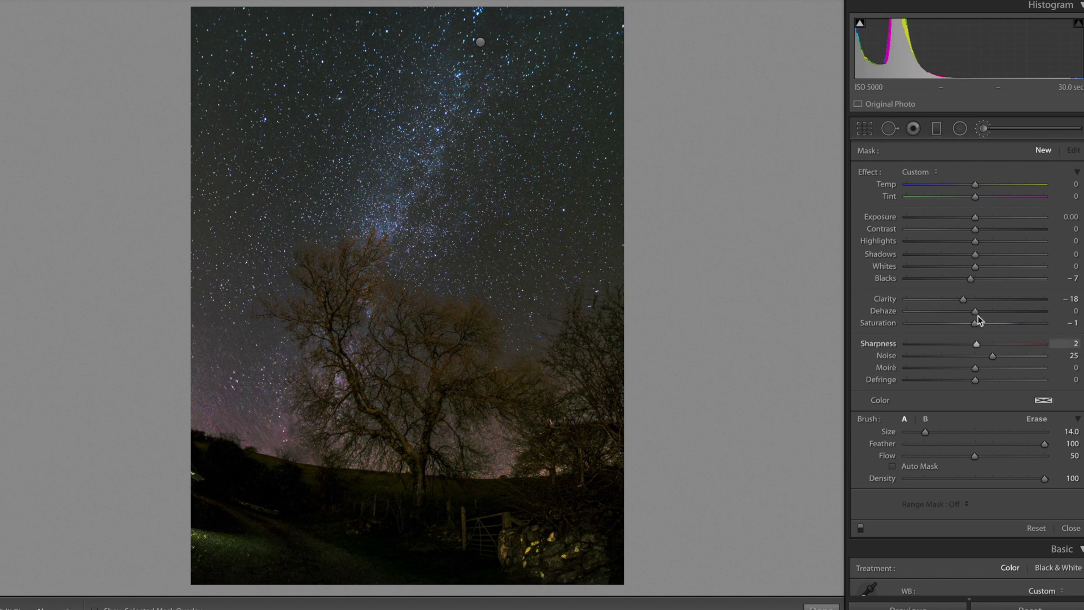
{"action": "left_click_drag", "start_coordinate": [971, 279], "coordinate": [968, 279]}
Enlarge the brush to size 21 and paint the smoothing mask across the sky
{"action": "scroll", "coordinate": [541, 290], "scroll_direction": "up", "scroll_amount": 3}
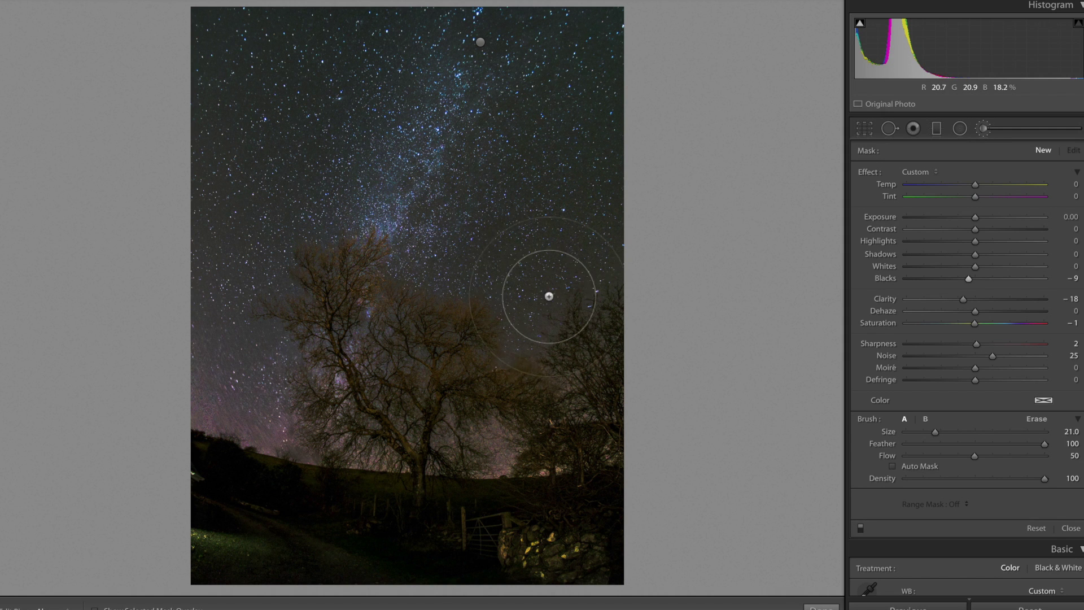
{"action": "scroll", "coordinate": [585, 342], "scroll_direction": "up", "scroll_amount": 4}
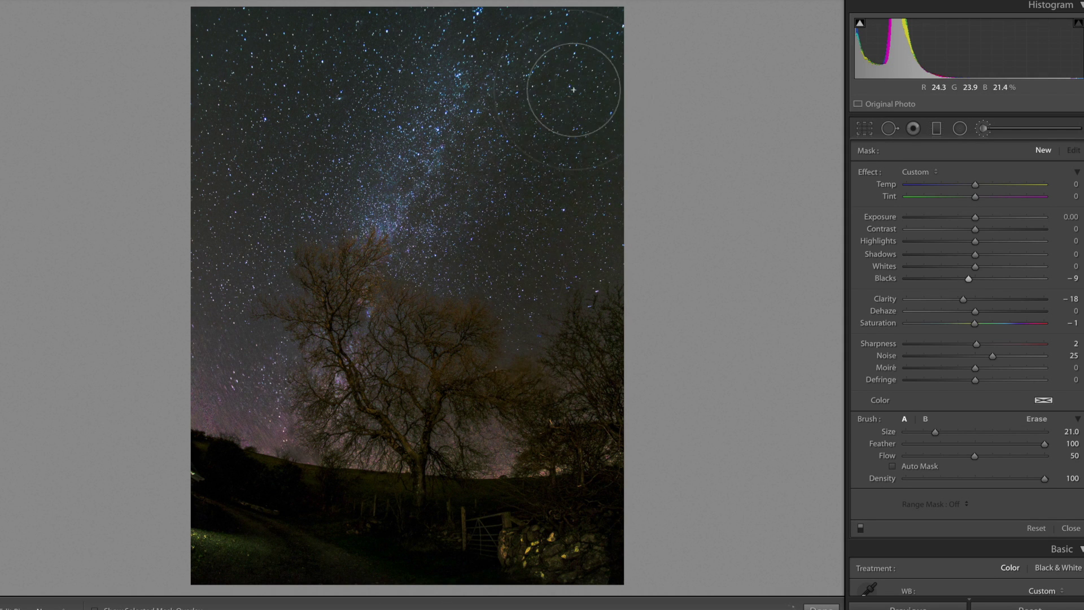
{"action": "left_click_drag", "start_coordinate": [604, 265], "coordinate": [187, 13]}
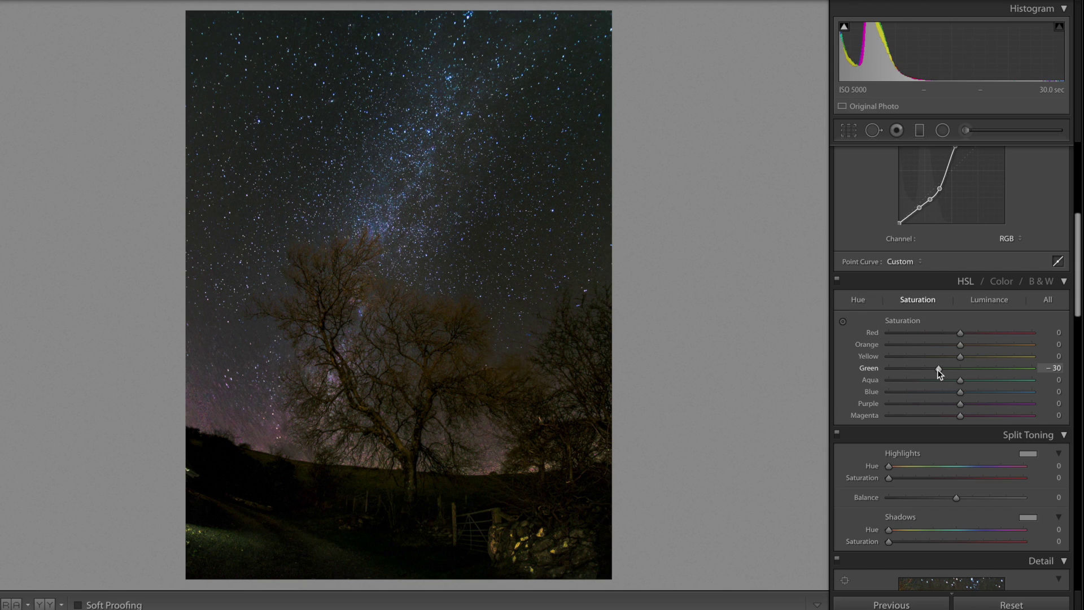
Lower Green saturation to −37 and shift the Blue hue to +44
{"action": "left_click_drag", "start_coordinate": [938, 370], "coordinate": [922, 356]}
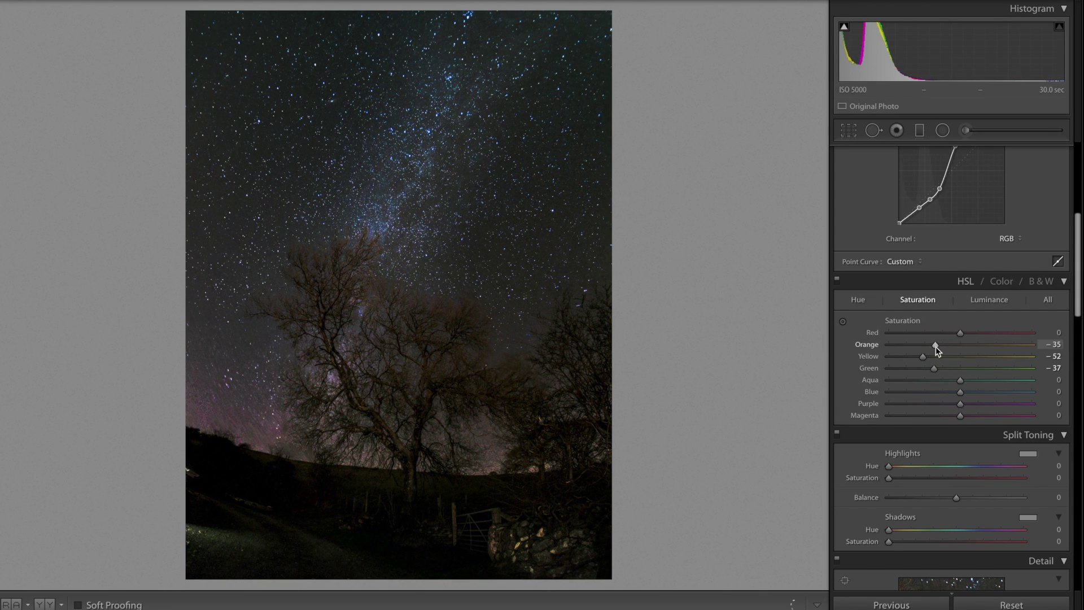
{"action": "scroll", "coordinate": [960, 392], "scroll_direction": "up", "scroll_amount": 5}
{"action": "scroll", "coordinate": [962, 381], "scroll_direction": "up", "scroll_amount": 5}
{"action": "scroll", "coordinate": [963, 403], "scroll_direction": "up", "scroll_amount": 5}
{"action": "scroll", "coordinate": [965, 416], "scroll_direction": "up", "scroll_amount": 3}
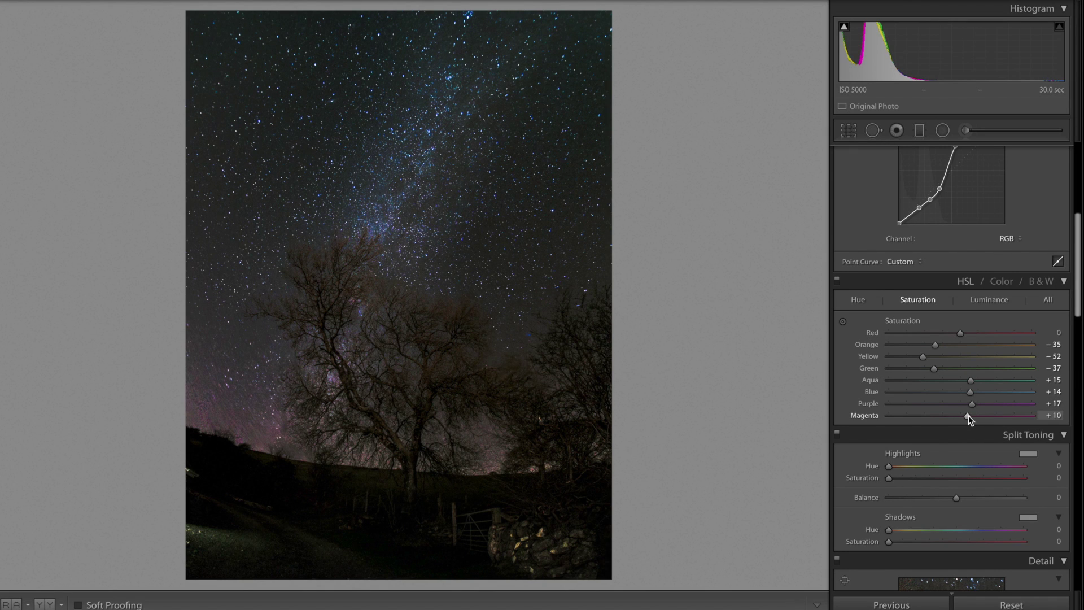
{"action": "key", "text": "ctrl+3"}
{"action": "left_click_drag", "start_coordinate": [972, 391], "coordinate": [951, 397]}
Sweep the Dehaze slider between its extremes and settle it at −5
{"action": "scroll", "coordinate": [953, 395], "scroll_direction": "down", "scroll_amount": 10}
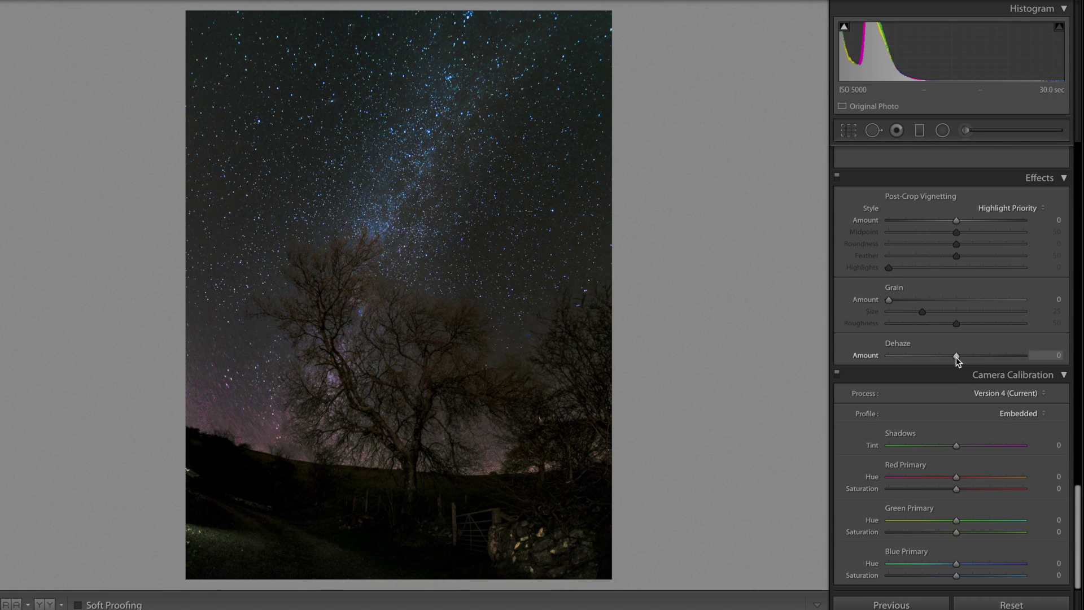
{"action": "left_click_drag", "start_coordinate": [956, 357], "coordinate": [996, 358]}
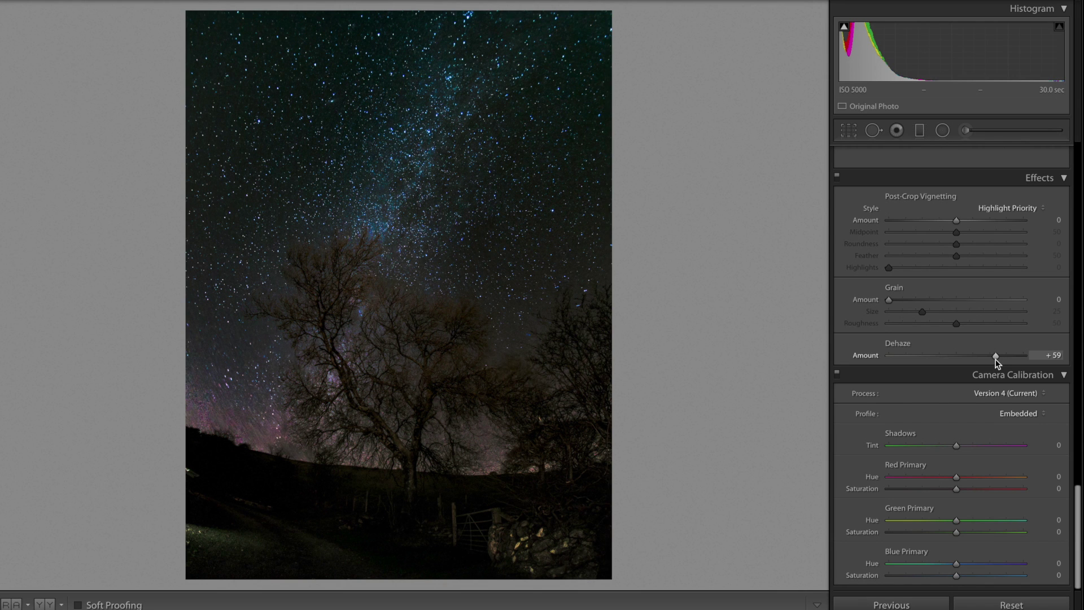
{"action": "left_click_drag", "start_coordinate": [996, 359], "coordinate": [951, 377]}
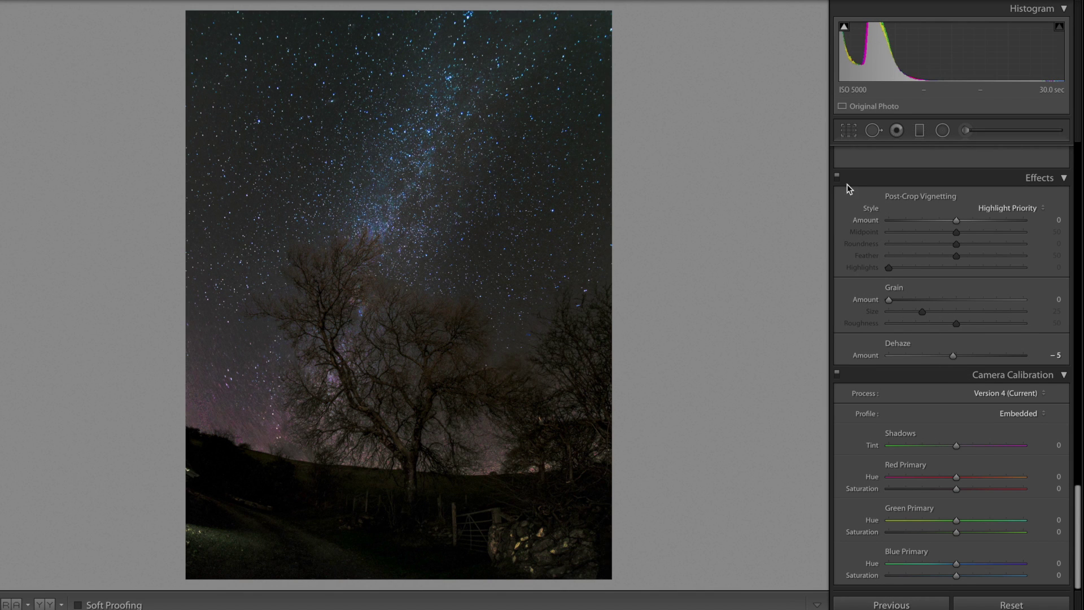
{"action": "scroll", "coordinate": [839, 174], "scroll_direction": "up", "scroll_amount": 15}
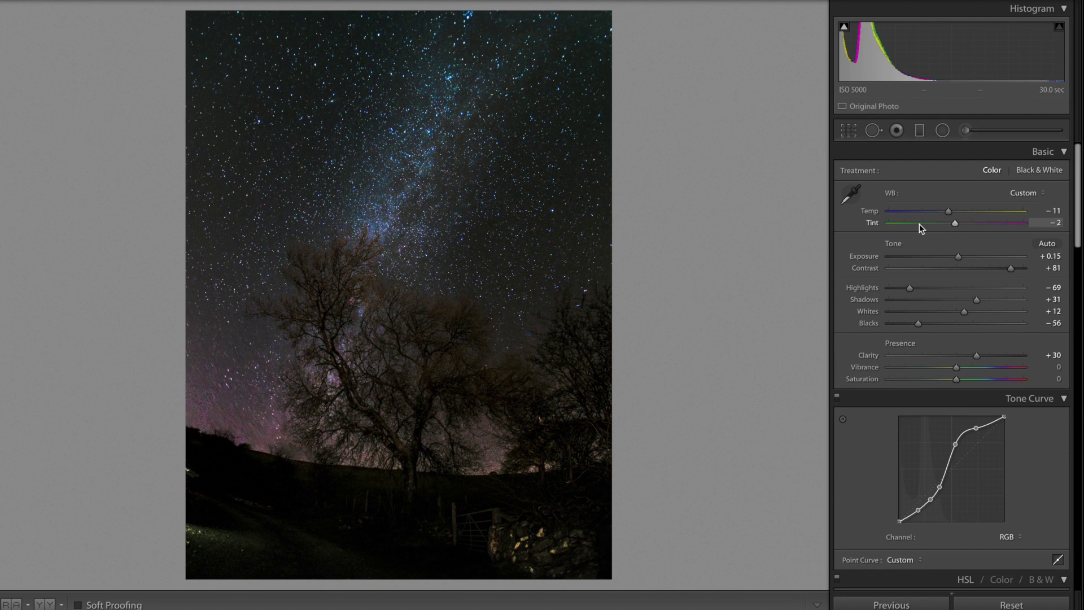
Reopen the brush, reset Clarity, Noise and Blacks, and set Exposure 0.35 with Shadows 54
{"action": "left_click", "coordinate": [966, 131]}
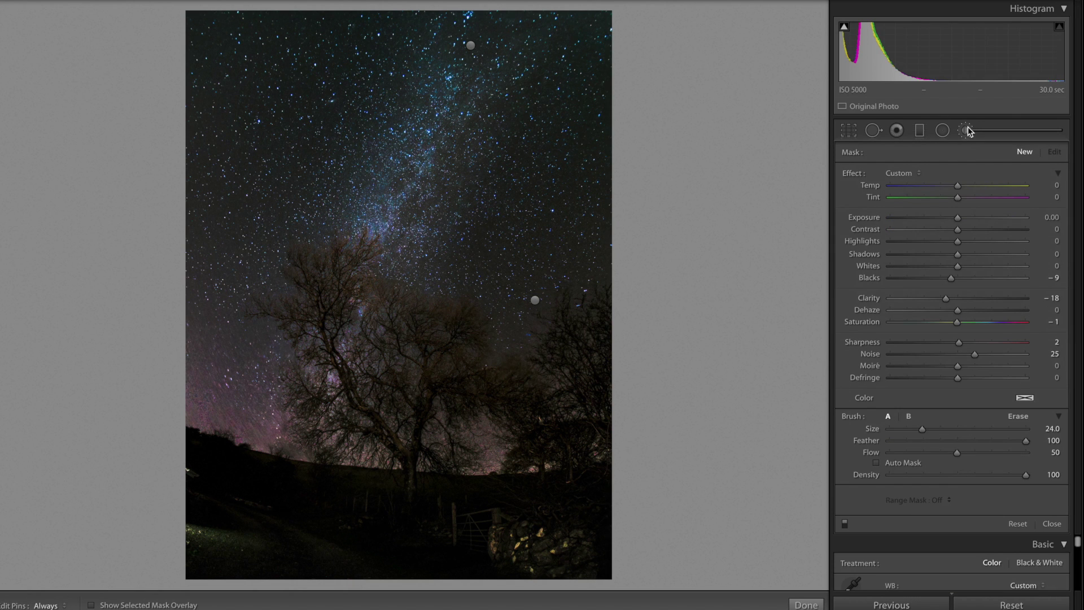
{"action": "double_click", "coordinate": [946, 298]}
{"action": "double_click", "coordinate": [972, 357]}
{"action": "double_click", "coordinate": [953, 277]}
{"action": "left_click_drag", "start_coordinate": [957, 218], "coordinate": [981, 259]}
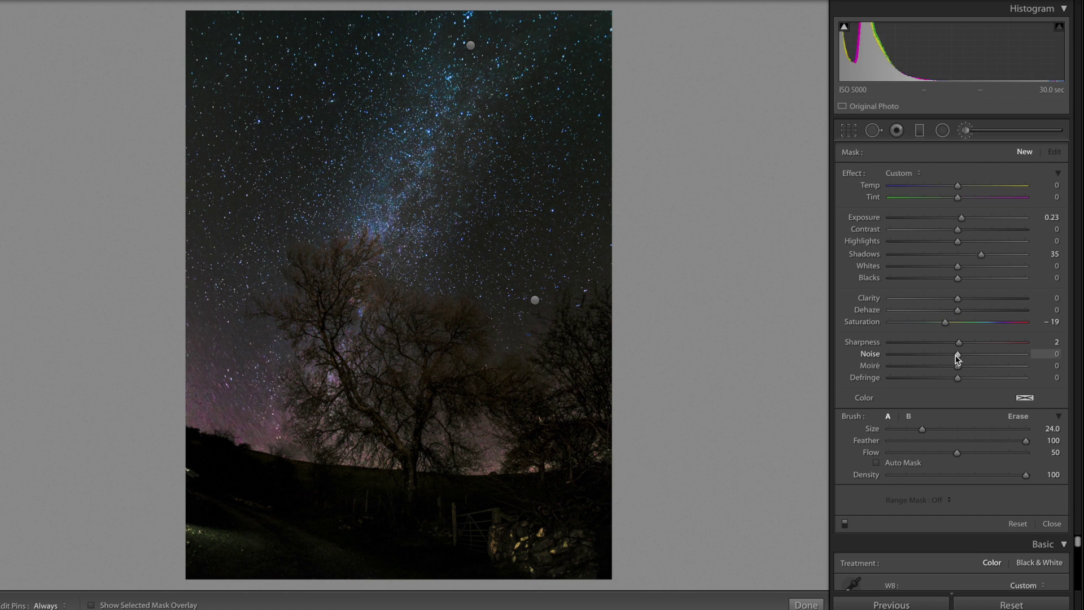
{"action": "left_click_drag", "start_coordinate": [958, 354], "coordinate": [984, 354]}
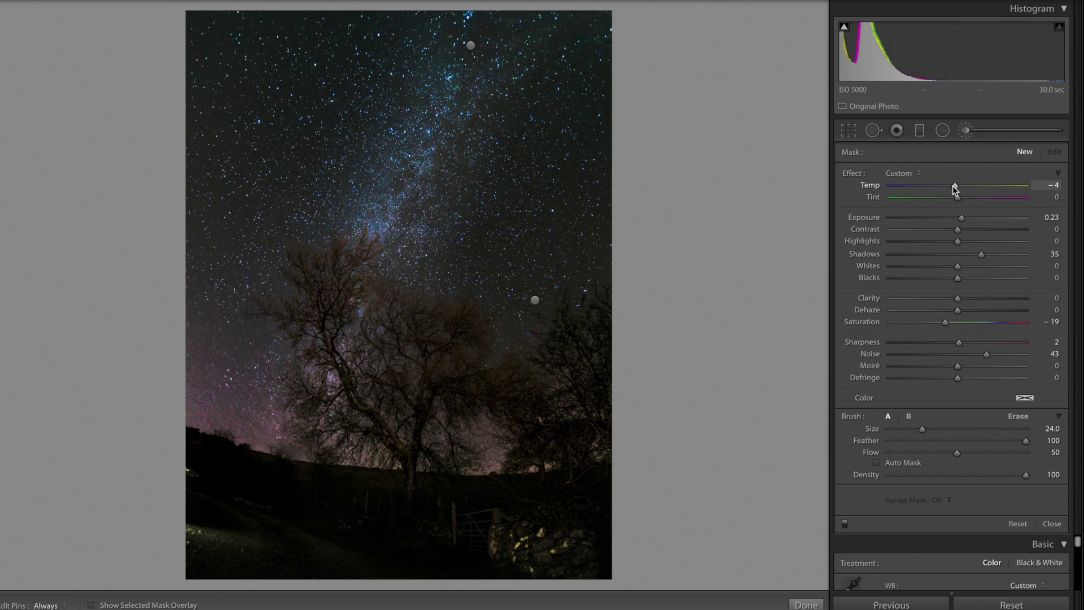
Resize the brush, raise the foreground mask's Blacks to 7, and close the brush
{"action": "key", "text": "bracketleft"}
{"action": "key", "text": "bracketleft"}
{"action": "key", "text": "h"}
{"action": "key", "text": "h"}
{"action": "key", "text": "bracketleft"}
{"action": "key", "text": "bracketleft"}
{"action": "key", "text": "bracketleft"}
{"action": "key", "text": "bracketleft"}
{"action": "key", "text": "h"}
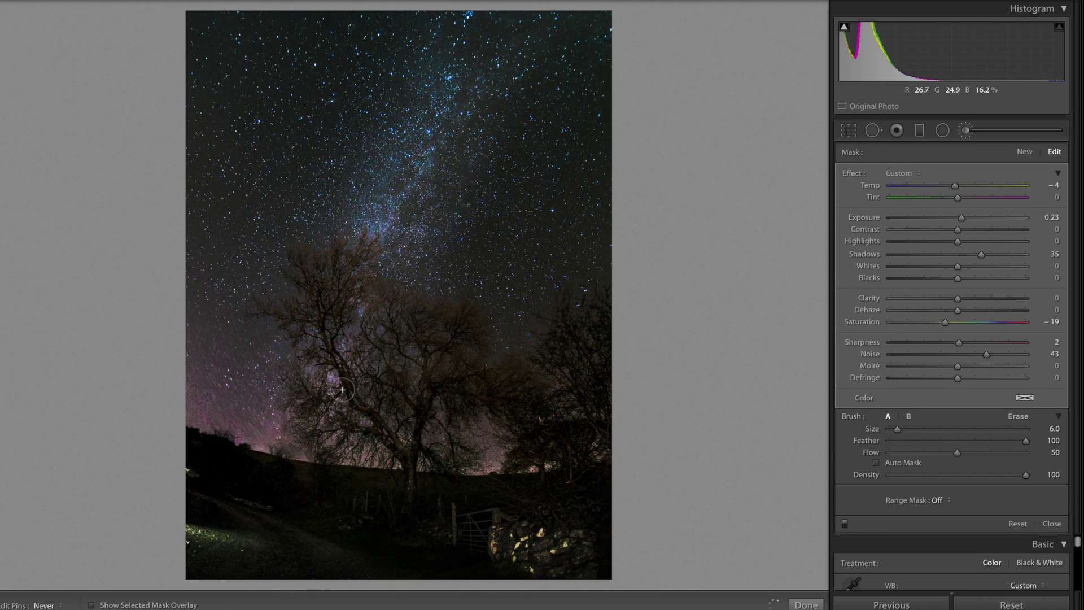
{"action": "key", "text": "bracketright"}
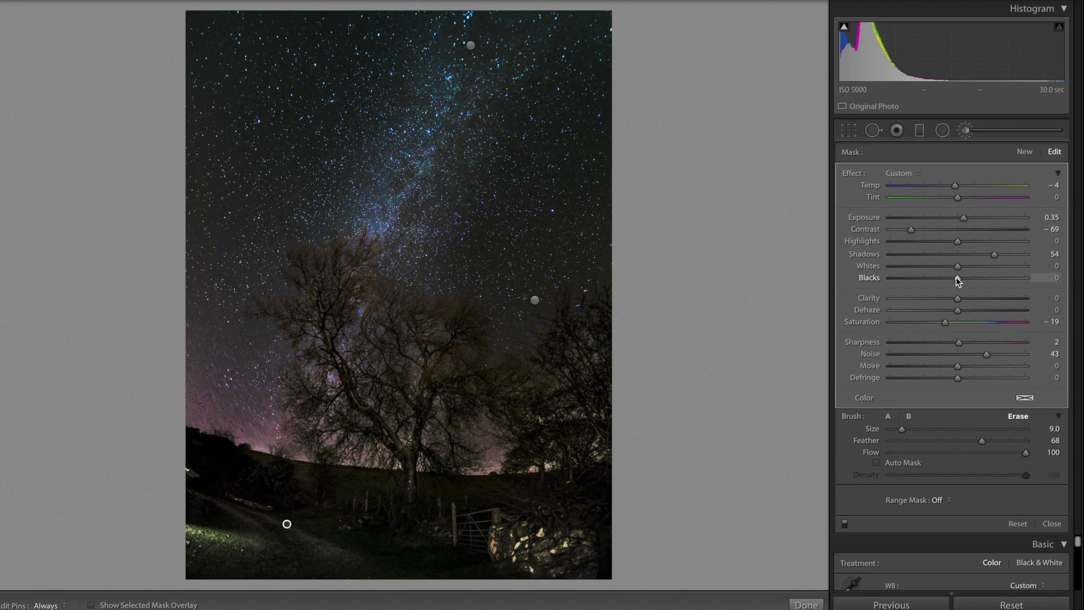
{"action": "mouse_move", "coordinate": [961, 278]}
{"action": "left_mouse_down"}
{"action": "mouse_move", "coordinate": [985, 279]}
{"action": "mouse_move", "coordinate": [964, 280]}
{"action": "left_mouse_up"}
{"action": "key", "text": "k"}
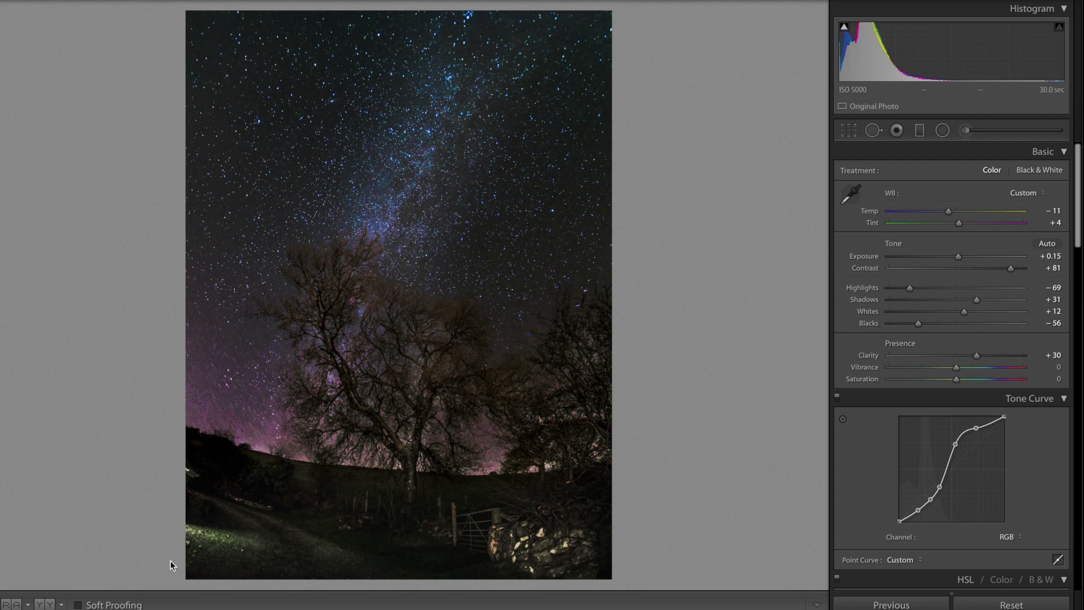
Crop to a 2x3 portrait ratio, reposition the photo, and view it in Before/After
{"action": "left_click", "coordinate": [849, 131]}
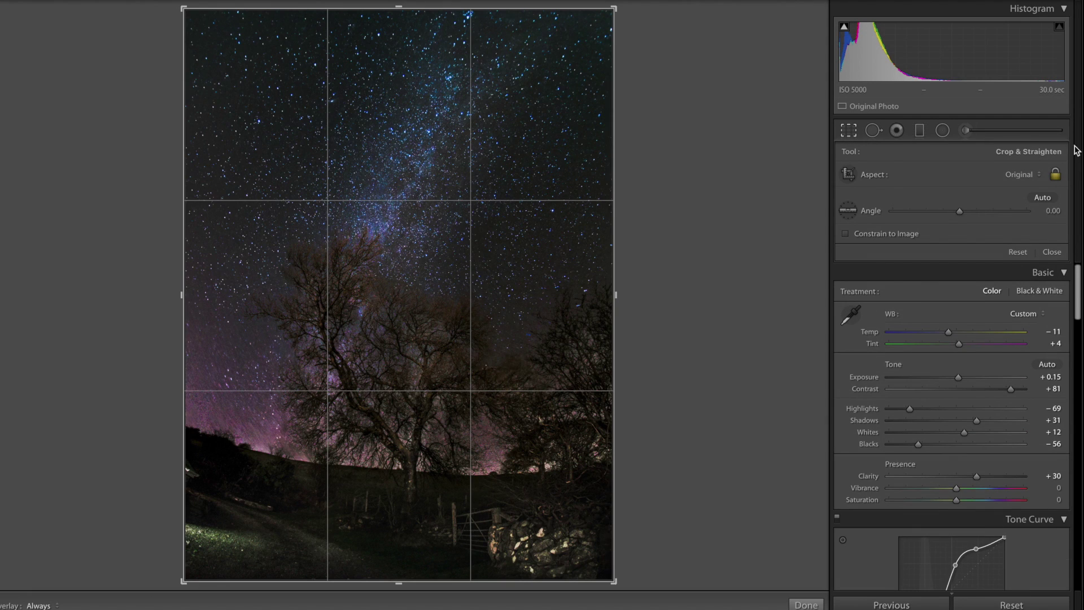
{"action": "left_click", "coordinate": [1028, 176]}
{"action": "left_click", "coordinate": [997, 238]}
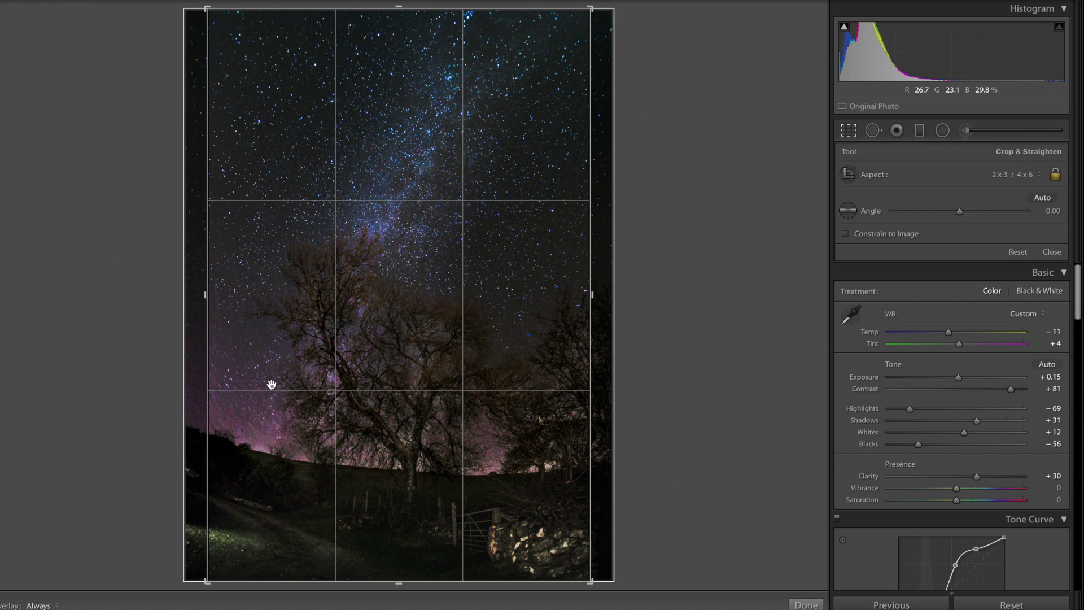
{"action": "left_click_drag", "start_coordinate": [274, 380], "coordinate": [269, 379]}
{"action": "left_click", "coordinate": [807, 605]}
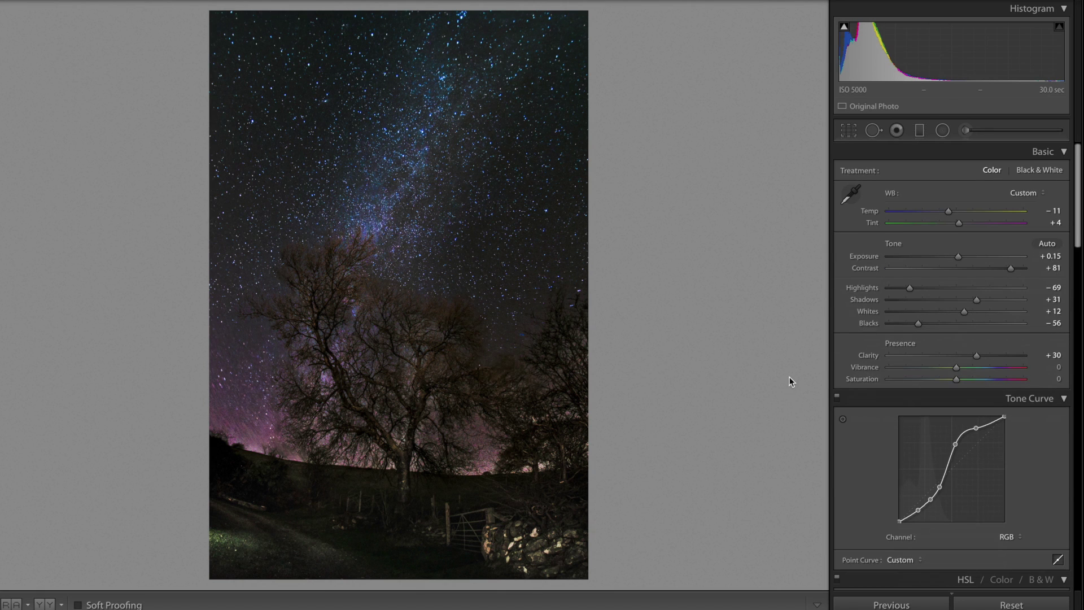
{"action": "key", "text": "y"}
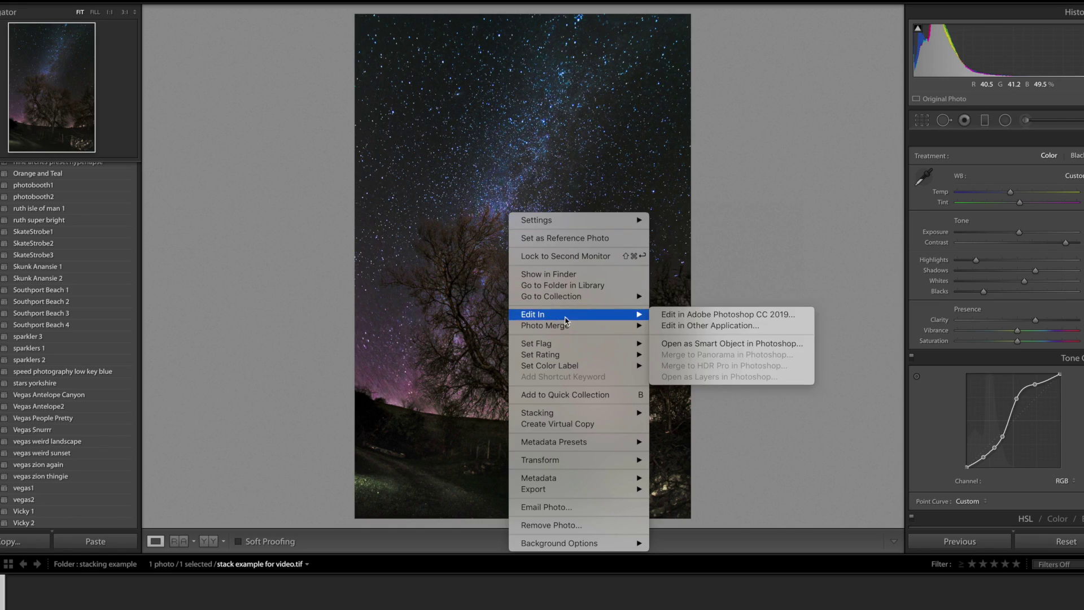
Choose Edit in Adobe Photoshop CC 2019 from the photo's context menu
{"action": "left_click", "coordinate": [728, 315]}
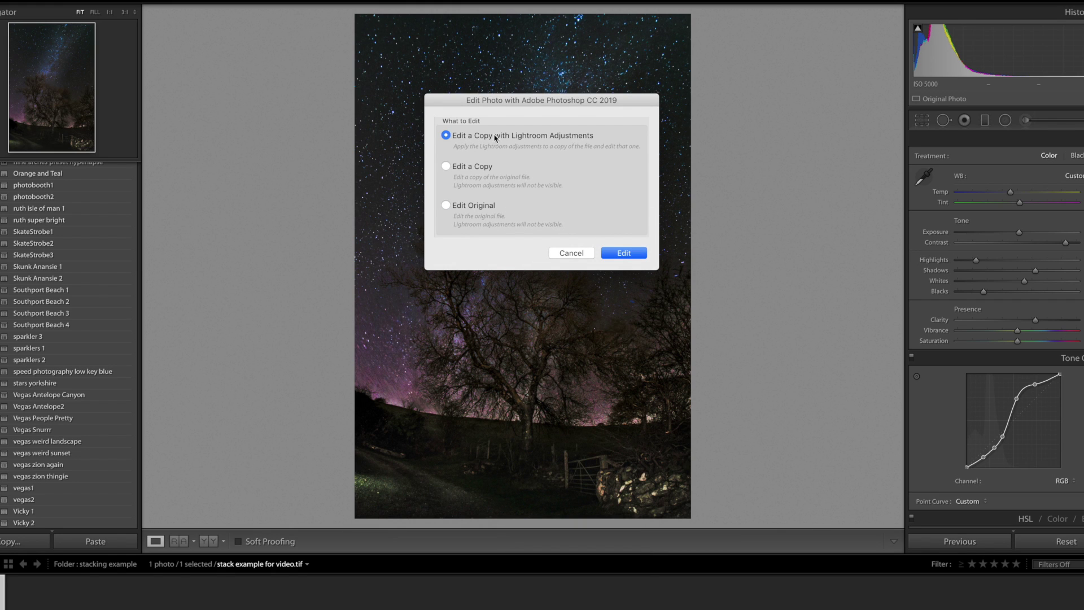
Edit a copy with Lightroom adjustments in Photoshop, save and close it, and return to Lightroom
{"action": "left_click", "coordinate": [624, 253]}
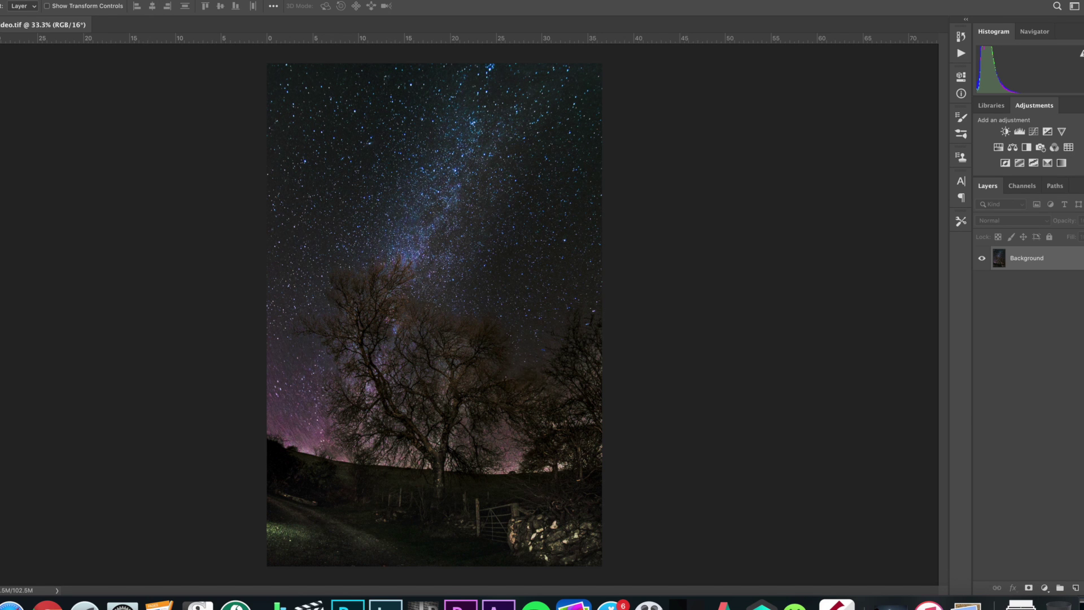
{"action": "key", "text": "super+w"}
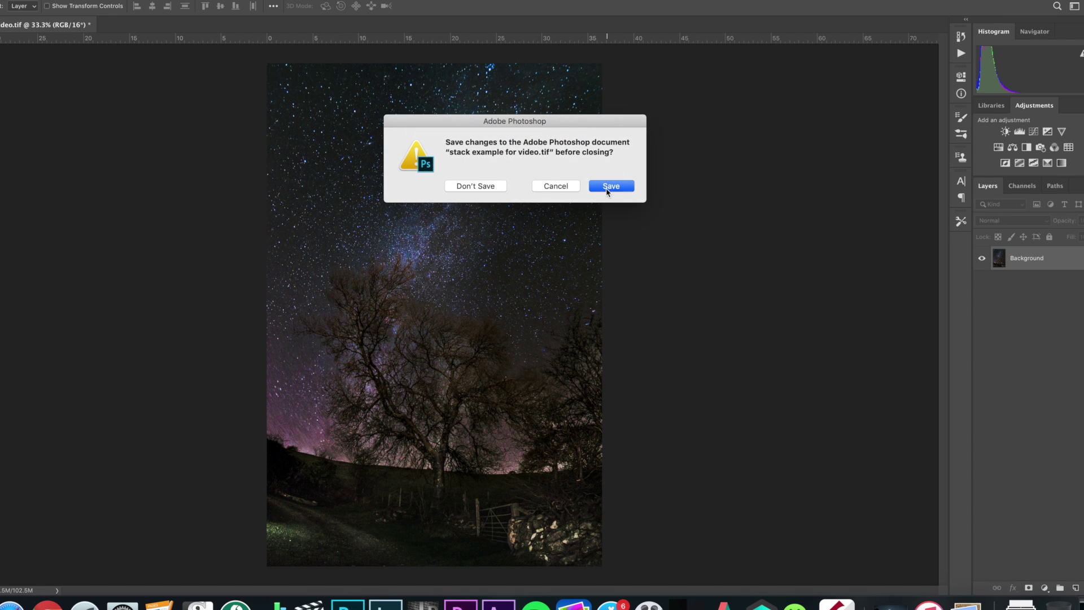
{"action": "left_click", "coordinate": [607, 188]}
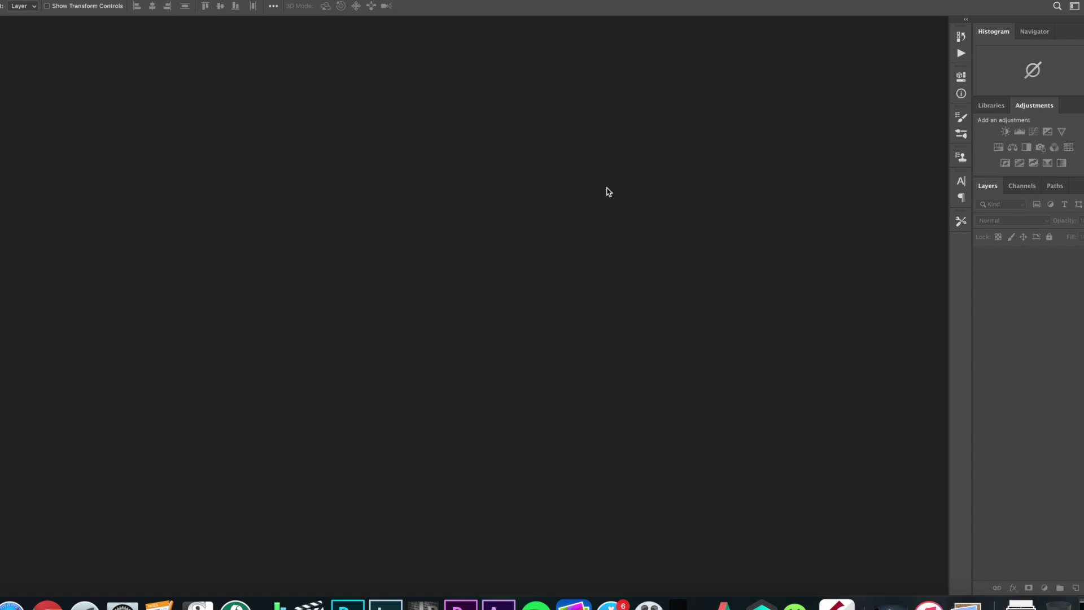
{"action": "key", "text": "super+Tab"}
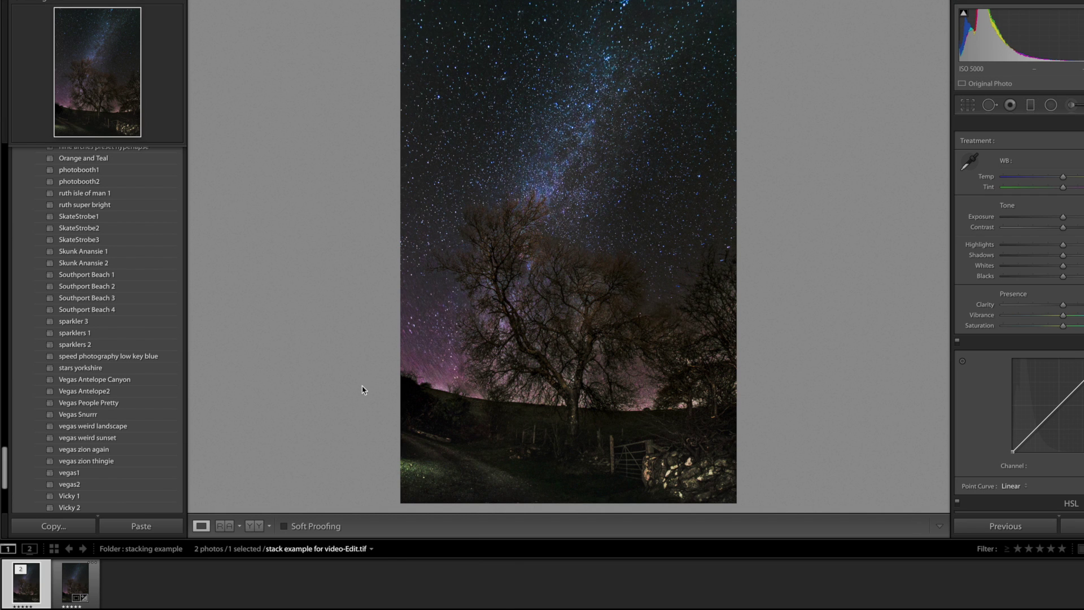
Select the stacked -Edit.tif copy in the filmstrip and darken its Blacks to -9
{"action": "key", "text": "Right"}
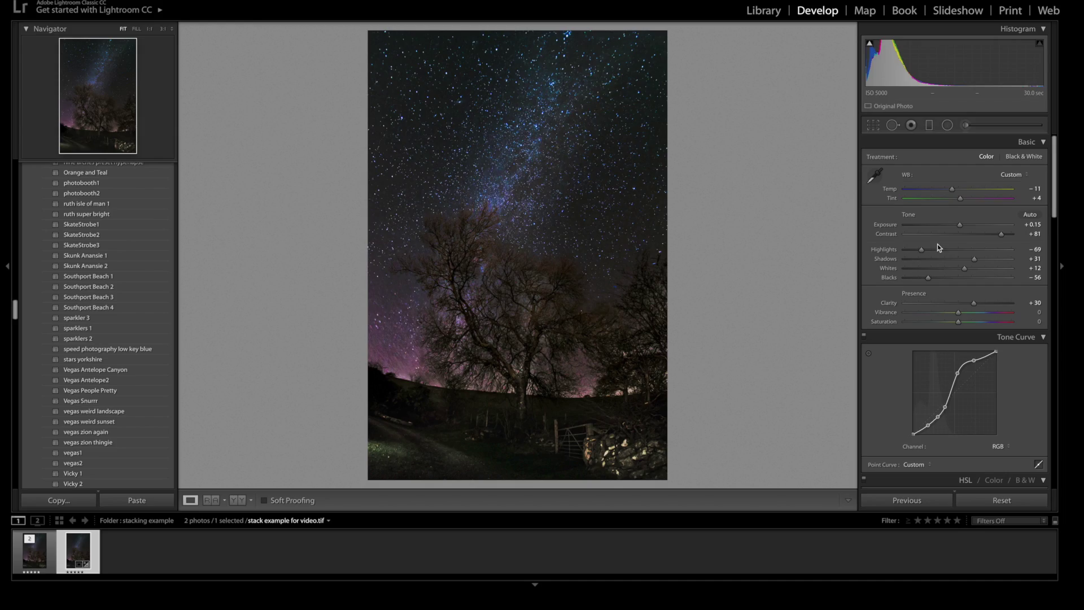
{"action": "key", "text": "Left"}
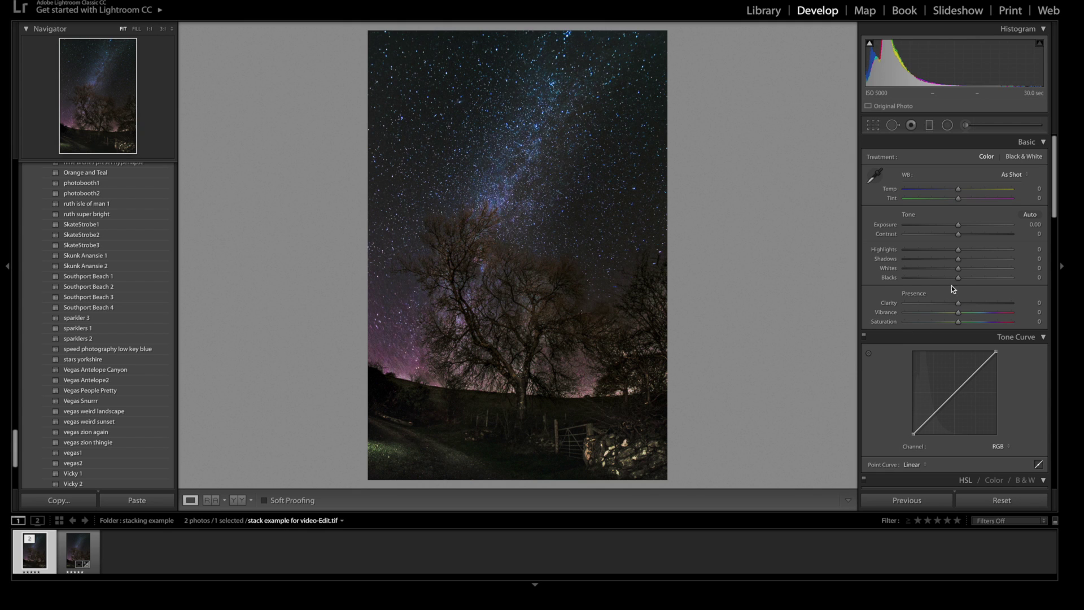
{"action": "left_click_drag", "start_coordinate": [958, 278], "coordinate": [954, 276]}
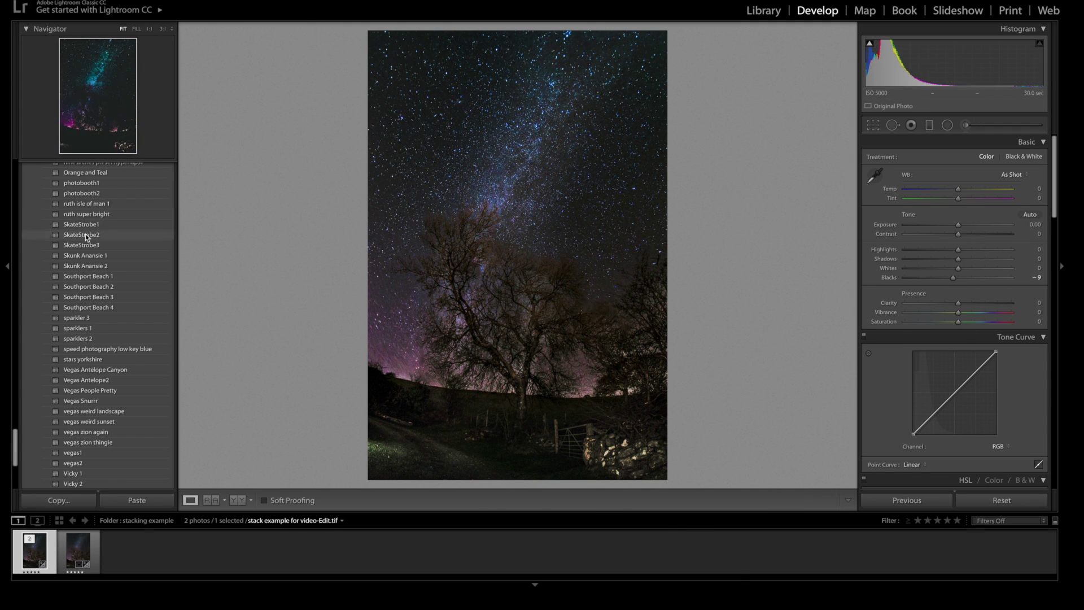
Try the MLMportrait2 preset, then apply the ruth isle of man 1 preset
{"action": "scroll", "coordinate": [117, 333], "scroll_direction": "up", "scroll_amount": 6}
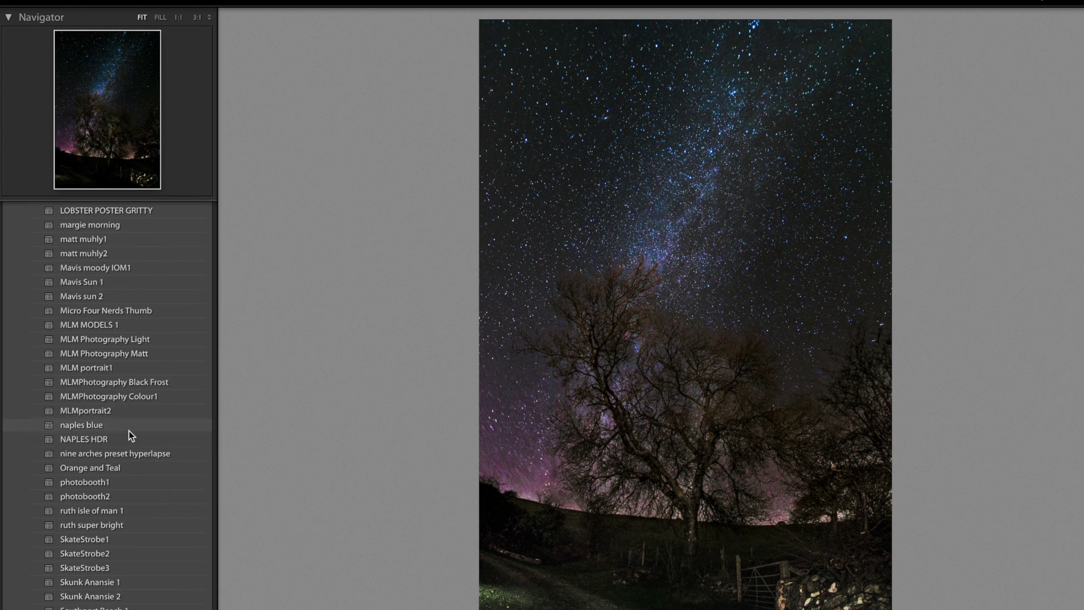
{"action": "scroll", "coordinate": [129, 431], "scroll_direction": "down", "scroll_amount": 1}
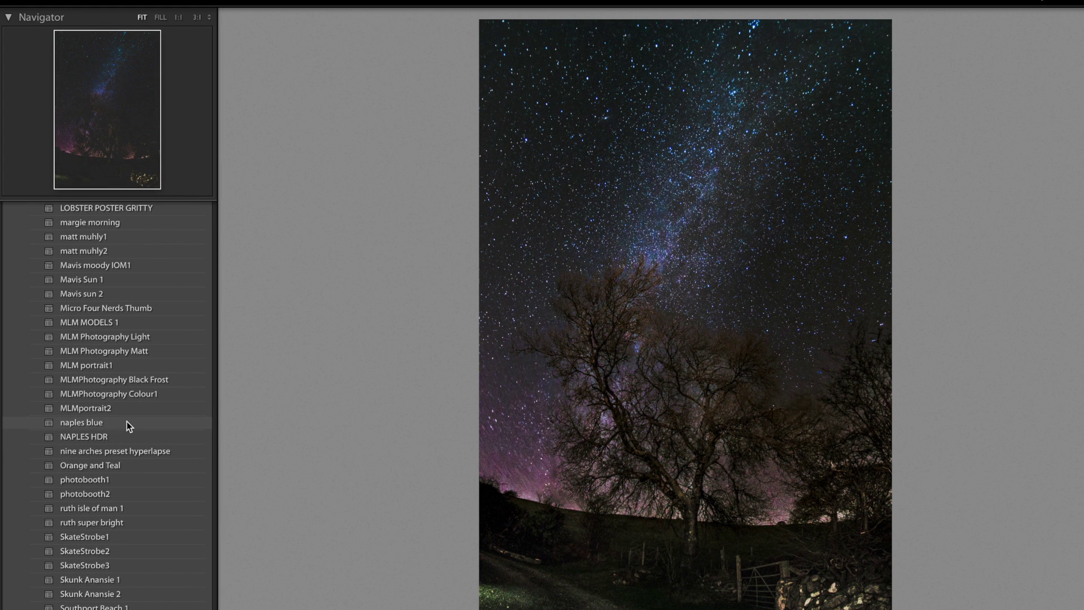
{"action": "left_click", "coordinate": [126, 409]}
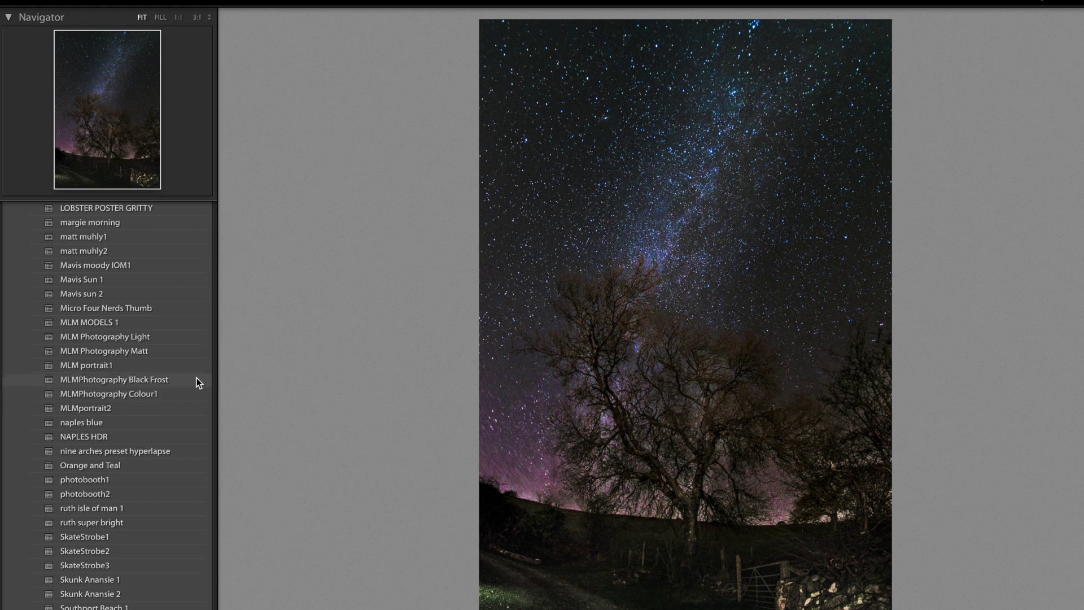
{"action": "scroll", "coordinate": [147, 423], "scroll_direction": "down", "scroll_amount": 3}
{"action": "scroll", "coordinate": [147, 425], "scroll_direction": "down", "scroll_amount": 2}
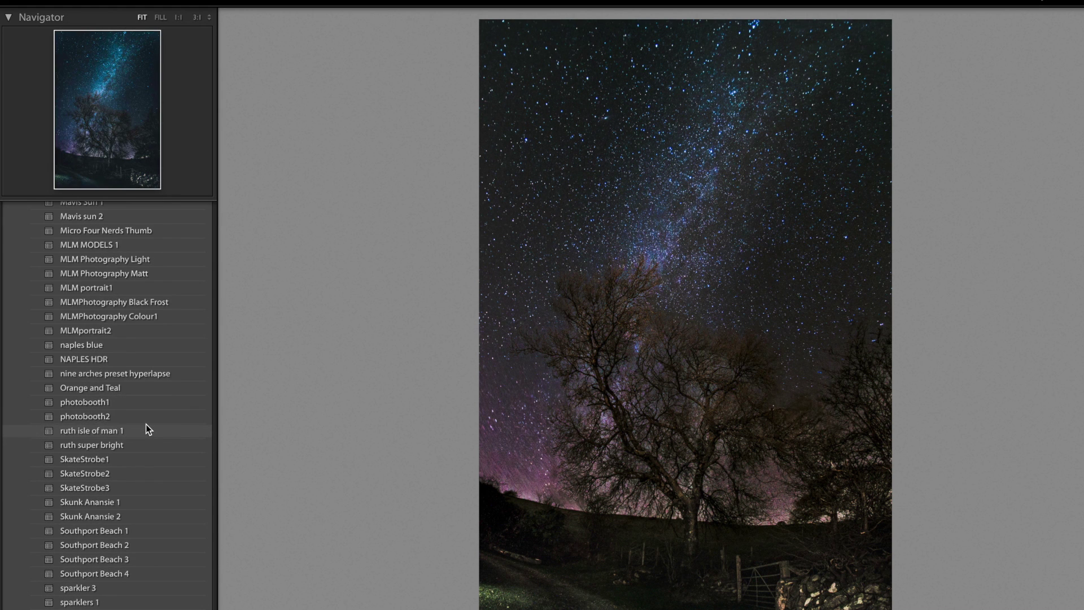
{"action": "left_click", "coordinate": [146, 426]}
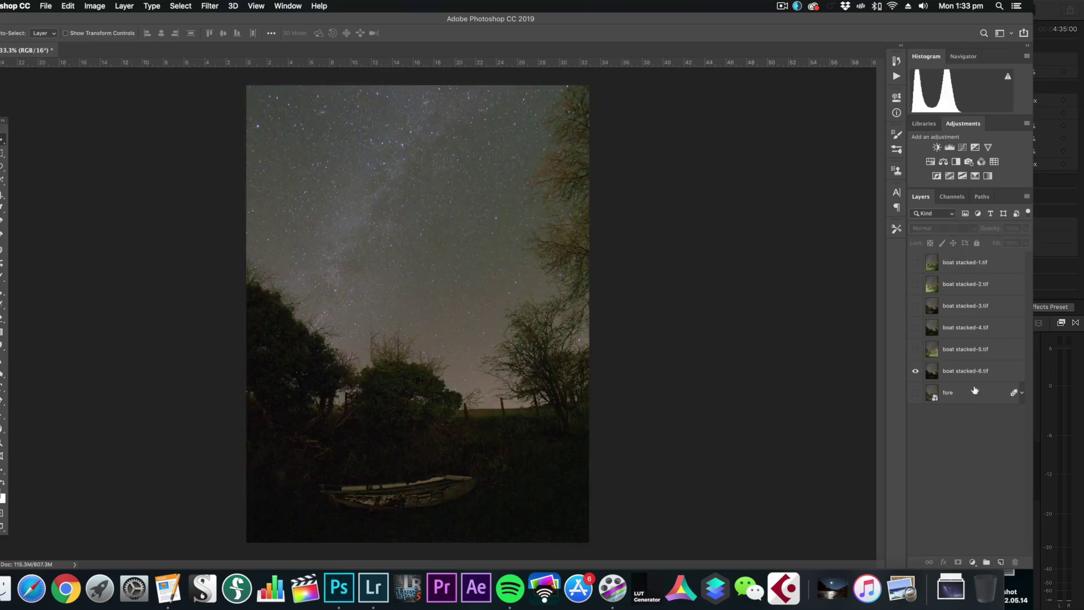
Start a free transform on boat stacked-5, undoing a trial skew
{"action": "left_click", "coordinate": [210, 6]}
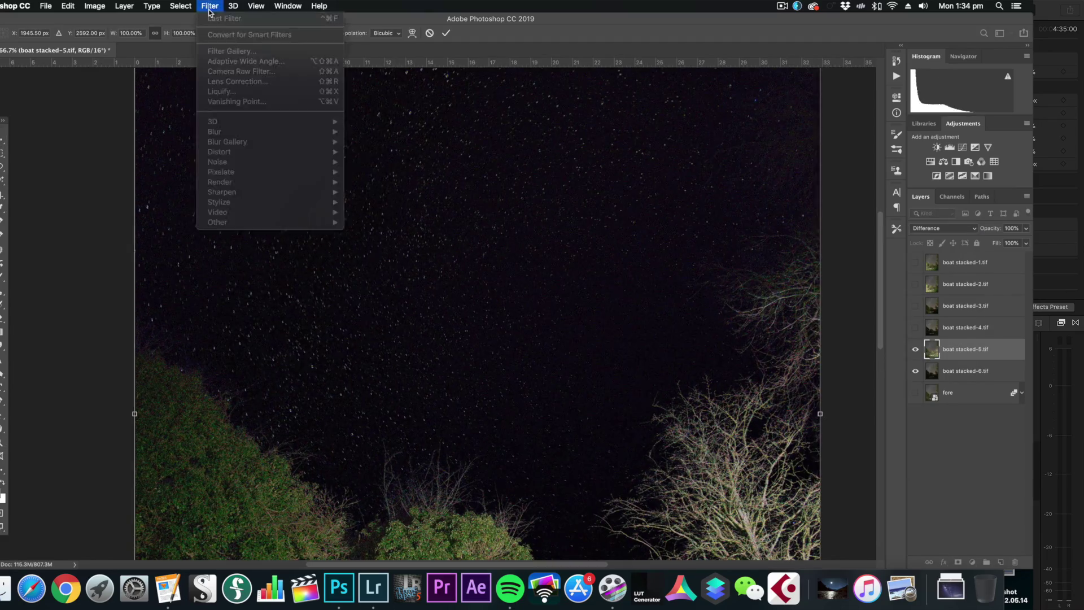
{"action": "key", "text": "Escape"}
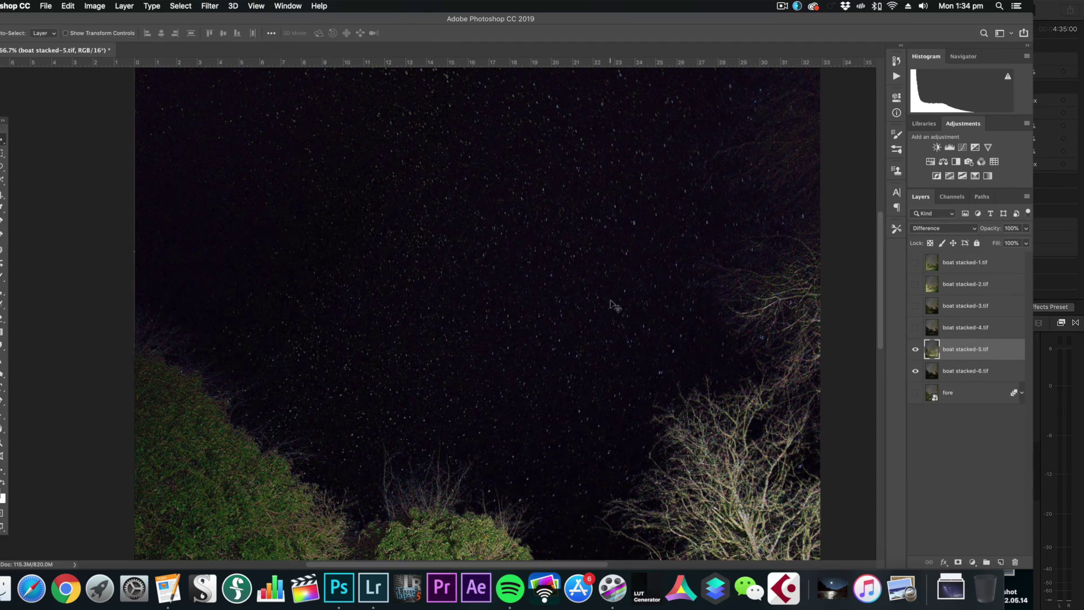
{"action": "scroll", "coordinate": [636, 368], "scroll_direction": "up", "scroll_amount": 2}
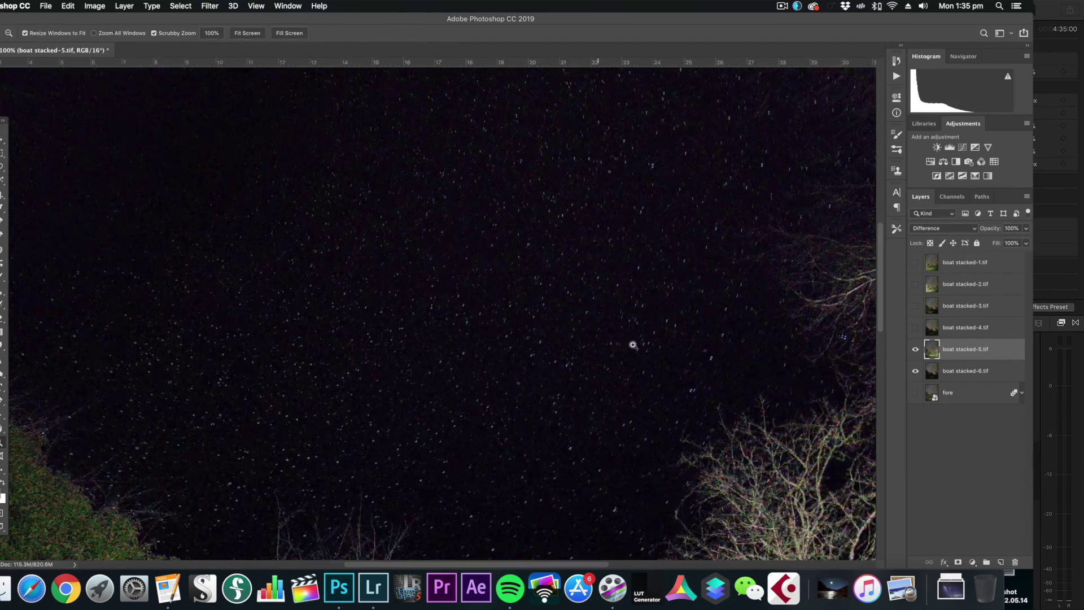
{"action": "scroll", "coordinate": [813, 375], "scroll_direction": "up", "scroll_amount": 3}
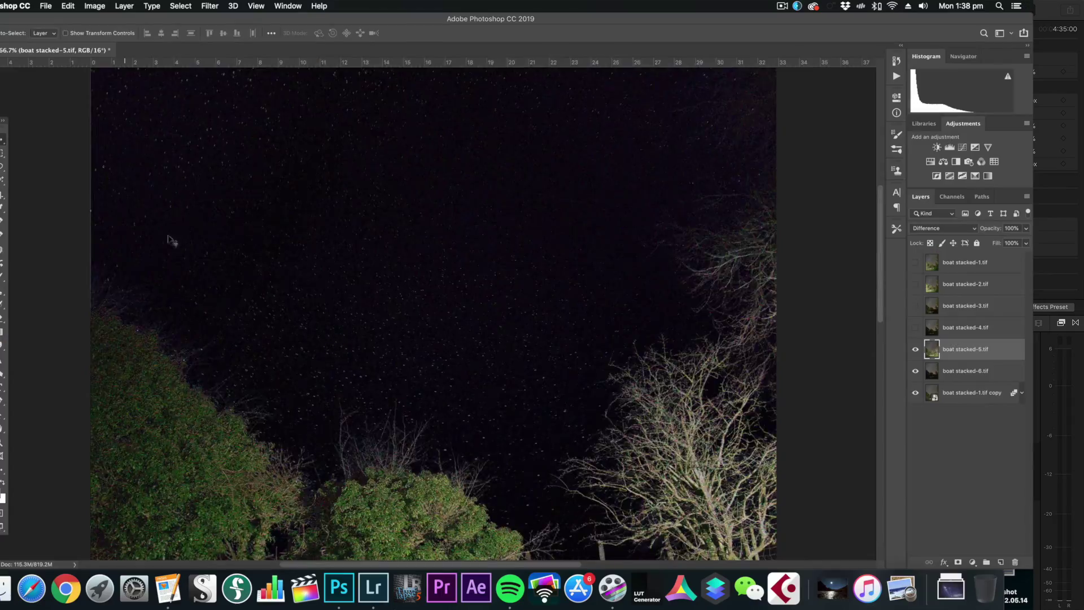
{"action": "key", "text": "ctrl+t"}
{"action": "left_click_drag", "start_coordinate": [779, 104], "coordinate": [780, 105]}
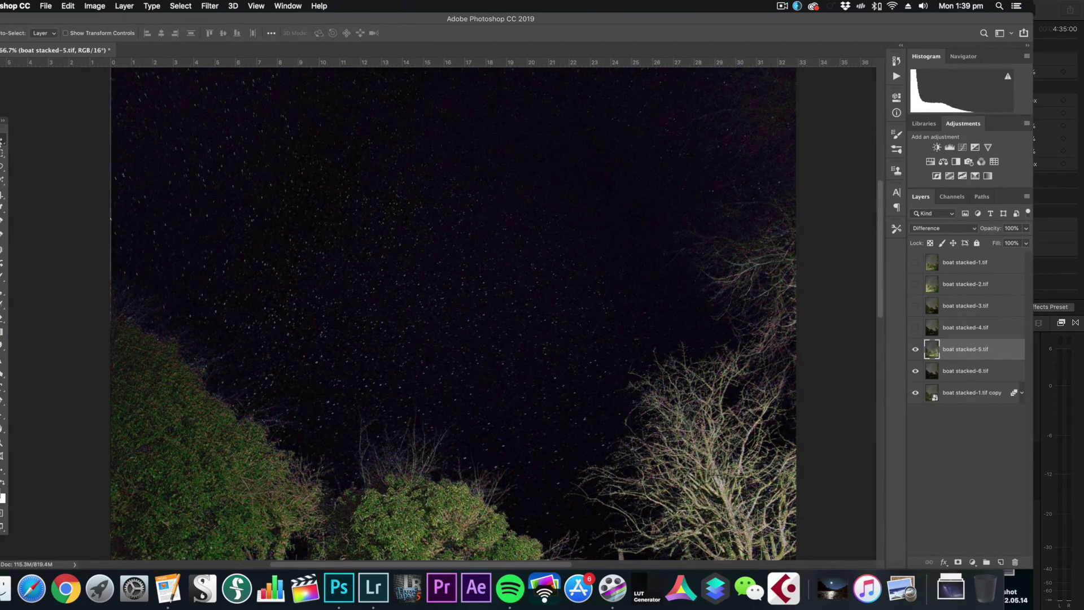
{"action": "key", "text": "super+1"}
Warp boat stacked-5 so its stars line up, zooming in to check alignment
{"action": "left_click", "coordinate": [413, 33]}
{"action": "scroll", "coordinate": [564, 254], "scroll_direction": "right", "scroll_amount": 10}
{"action": "left_click_drag", "start_coordinate": [705, 86], "coordinate": [706, 88]}
{"action": "scroll", "coordinate": [706, 87], "scroll_direction": "left", "scroll_amount": 6}
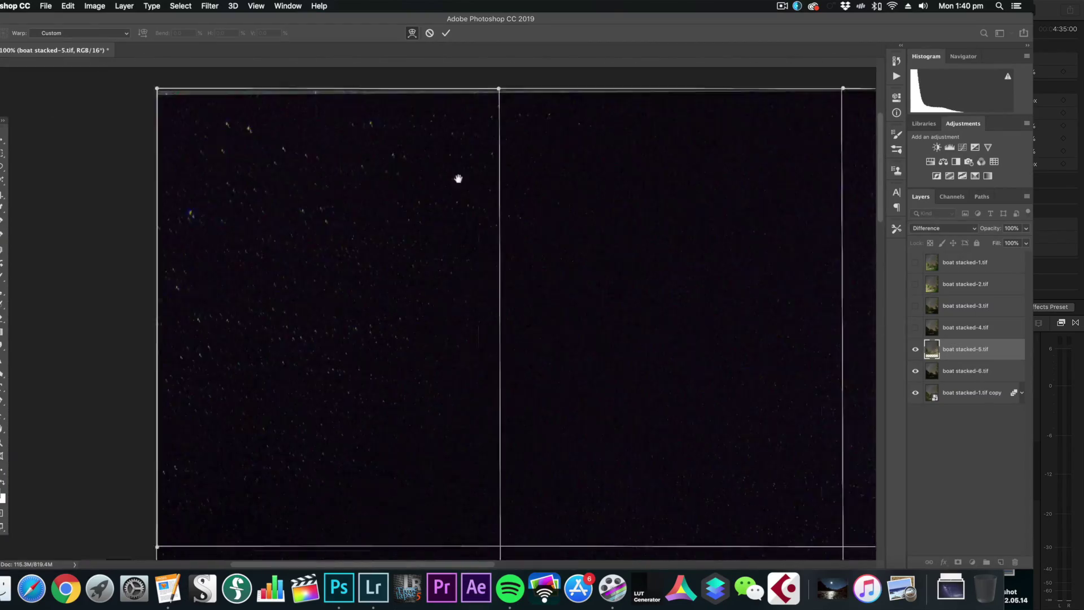
{"action": "scroll", "coordinate": [706, 88], "scroll_direction": "down", "scroll_amount": 10}
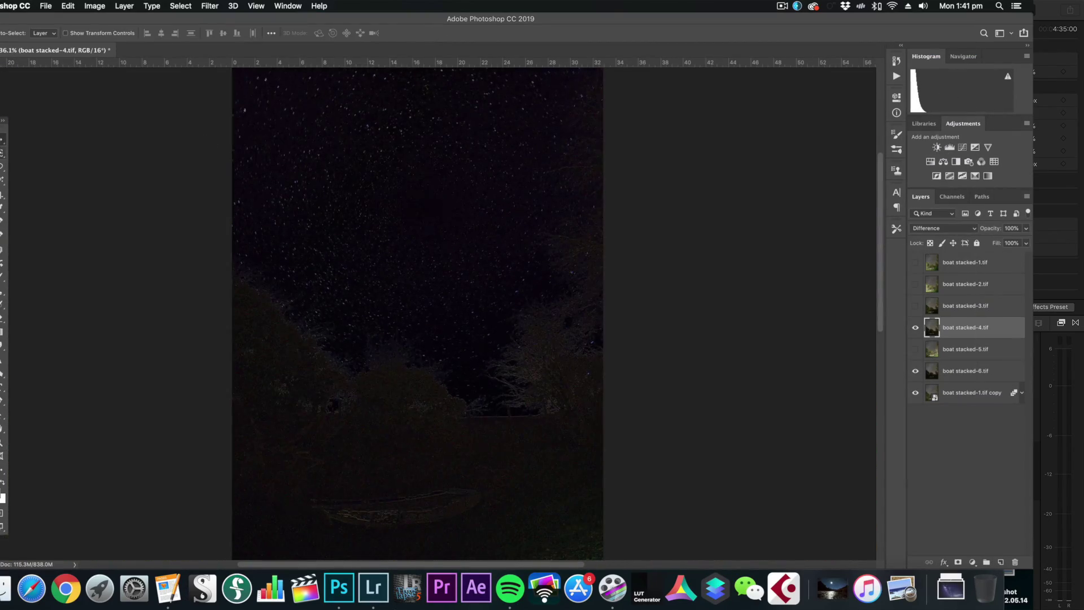
{"action": "key", "text": "super+plus"}
{"action": "key", "text": "super+plus"}
{"action": "scroll", "coordinate": [406, 266], "scroll_direction": "right", "scroll_amount": 5}
{"action": "scroll", "coordinate": [542, 157], "scroll_direction": "down", "scroll_amount": 5}
Rotate boat stacked-4 by 0.3° to align stars and switch its transform to Warp
{"action": "key", "text": "super+t"}
{"action": "left_click_drag", "start_coordinate": [738, 517], "coordinate": [739, 526]}
{"action": "scroll", "coordinate": [205, 373], "scroll_direction": "up", "scroll_amount": 10}
{"action": "scroll", "coordinate": [205, 372], "scroll_direction": "left", "scroll_amount": 4}
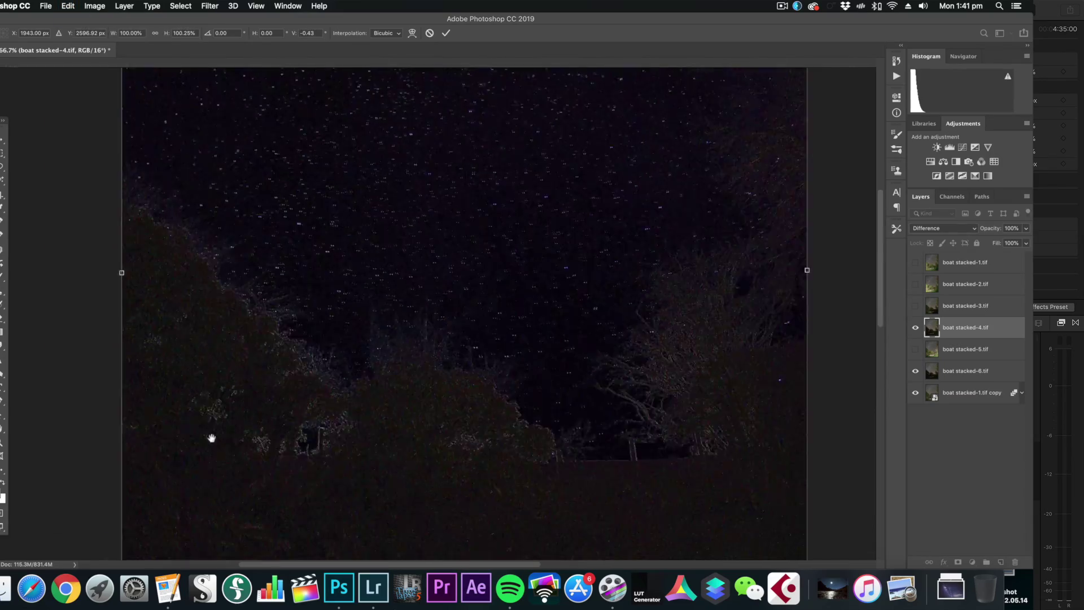
{"action": "right_click", "coordinate": [205, 372]}
{"action": "left_click", "coordinate": [226, 452]}
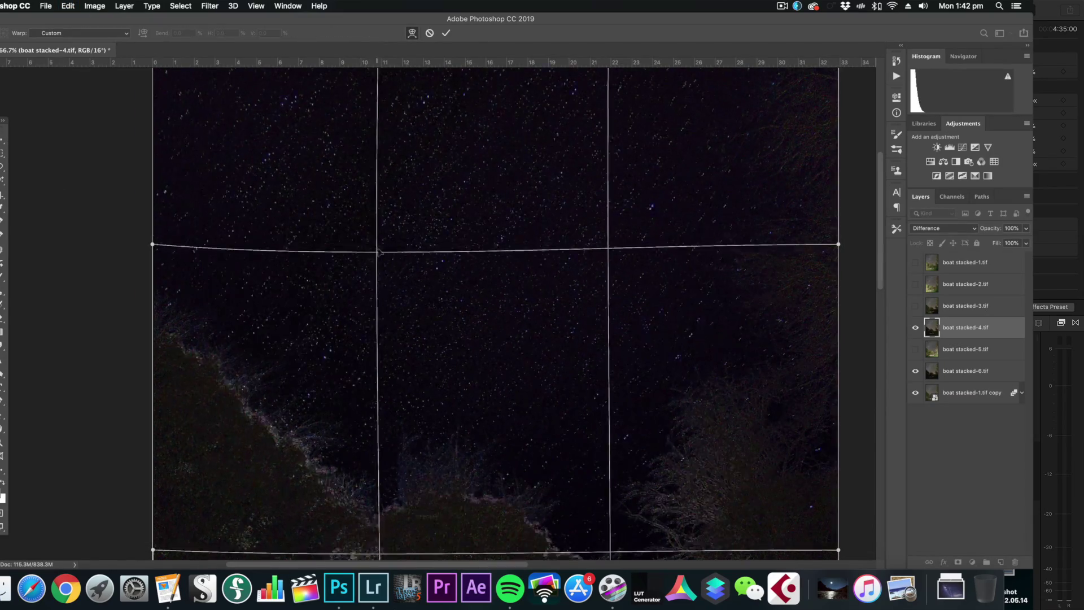
{"action": "scroll", "coordinate": [151, 116], "scroll_direction": "up", "scroll_amount": 5}
Commit the boat stacked-4 warp and change layer visibility to work on boat stacked-3.tif
{"action": "scroll", "coordinate": [154, 315], "scroll_direction": "down", "scroll_amount": 3}
{"action": "key", "text": "Return"}
{"action": "key", "text": "super+minus"}
{"action": "key", "text": "super+minus"}
{"action": "left_click", "coordinate": [916, 349]}
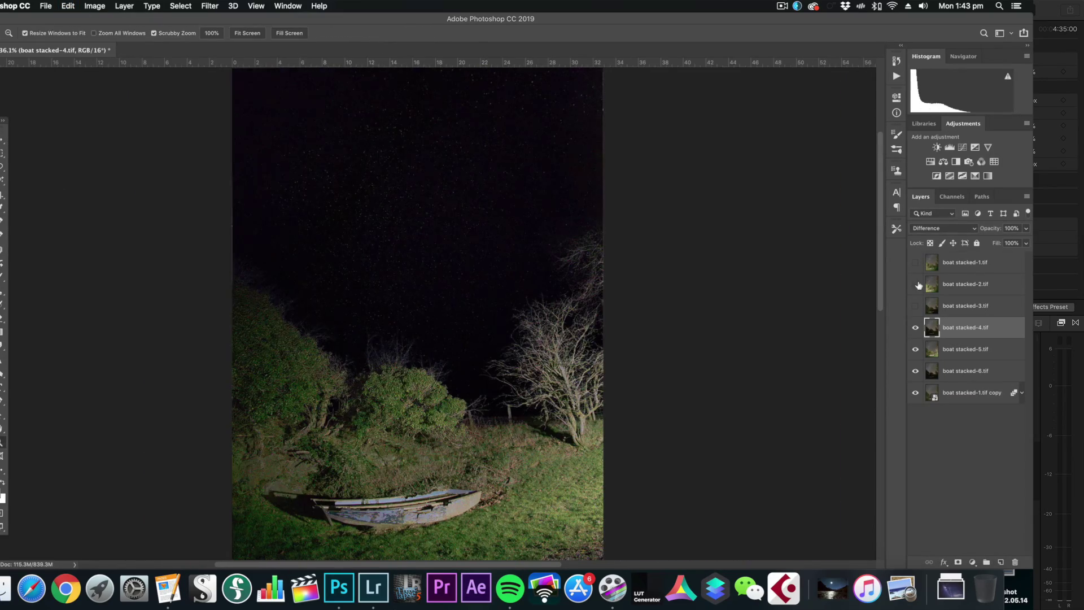
{"action": "left_click", "coordinate": [916, 328]}
{"action": "left_click", "coordinate": [916, 306]}
{"action": "left_click", "coordinate": [966, 306]}
{"action": "left_click", "coordinate": [916, 349]}
Warp boat stacked-3.tif to line up its stars and set it to Difference blending
{"action": "scroll", "coordinate": [206, 226], "scroll_direction": "up", "scroll_amount": 3}
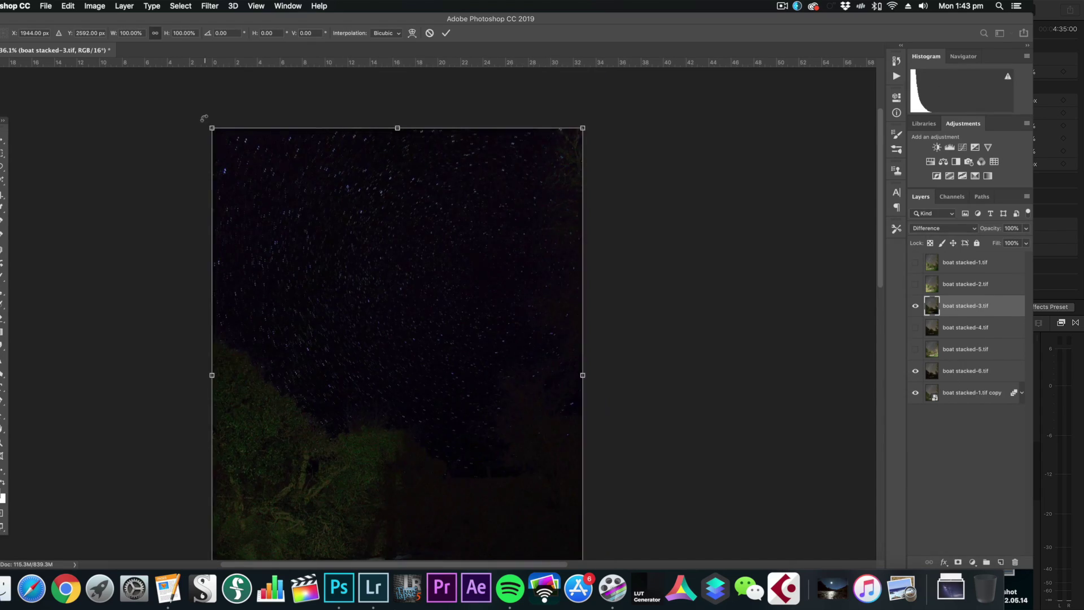
{"action": "key", "text": "v"}
{"action": "key", "text": "super+t"}
{"action": "key", "text": "super+plus"}
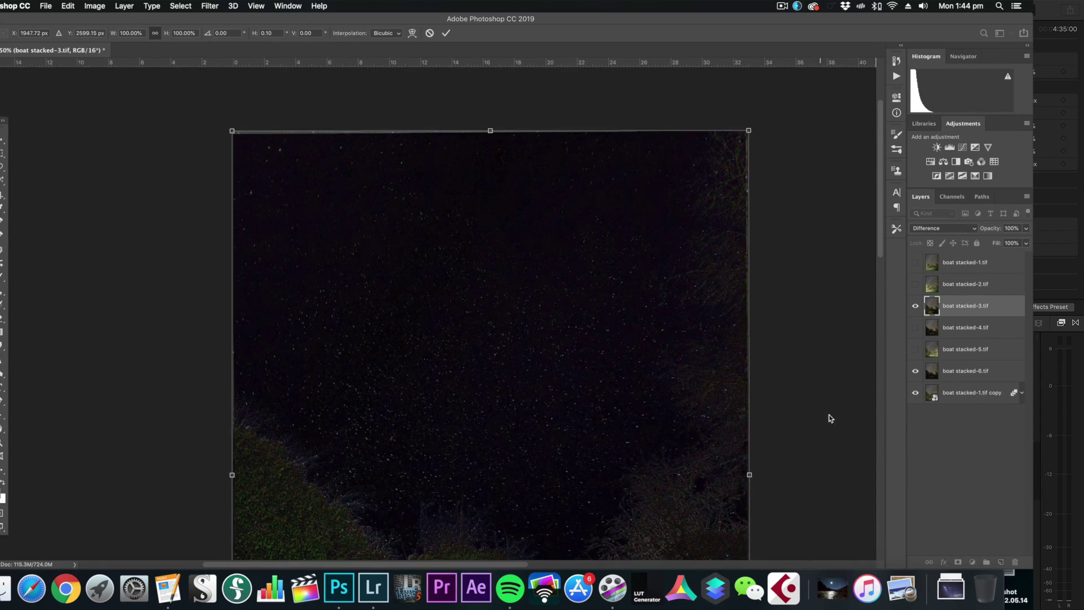
{"action": "scroll", "coordinate": [841, 271], "scroll_direction": "down", "scroll_amount": 3}
{"action": "scroll", "coordinate": [391, 176], "scroll_direction": "up", "scroll_amount": 5}
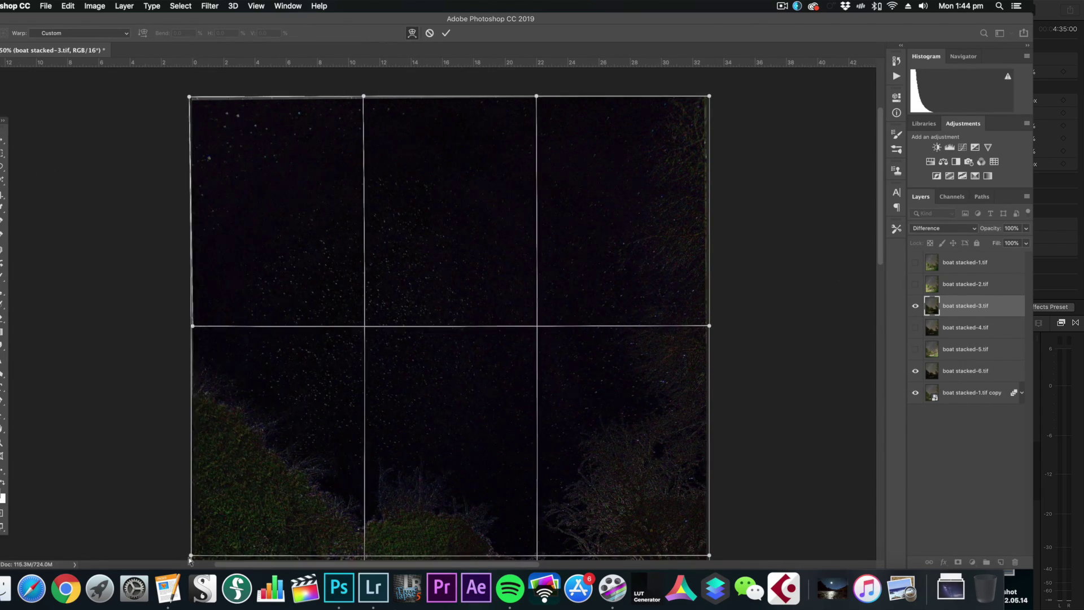
{"action": "left_click_drag", "start_coordinate": [364, 329], "coordinate": [366, 331]}
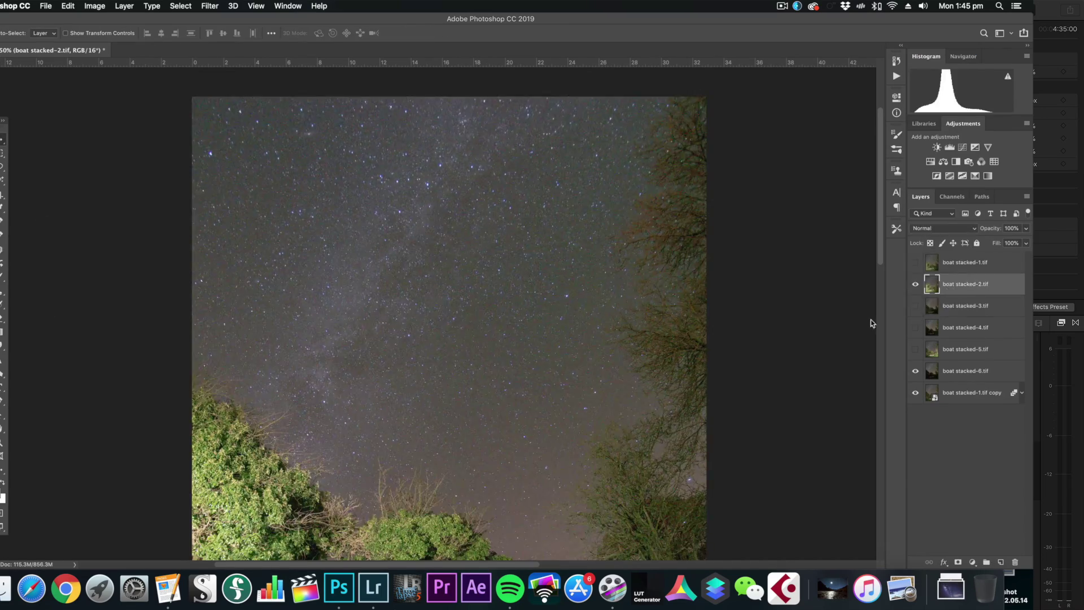
{"action": "key", "text": "alt+shift+e"}
Warp boat stacked-2.tif into alignment, commit it, then hide it and show boat stacked-1.tif
{"action": "key", "text": "super+t"}
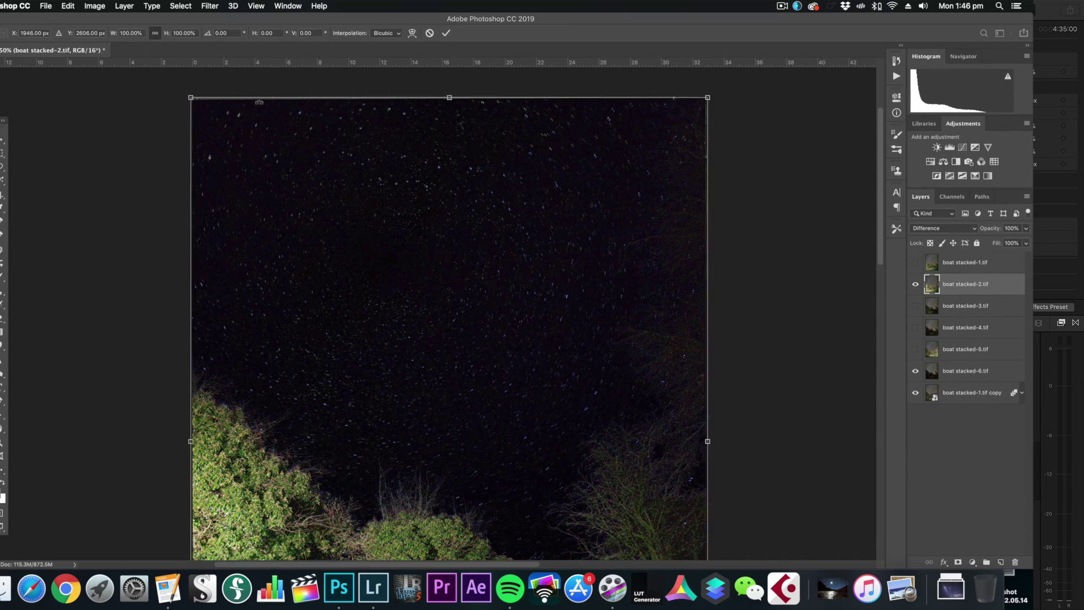
{"action": "left_click", "coordinate": [412, 32]}
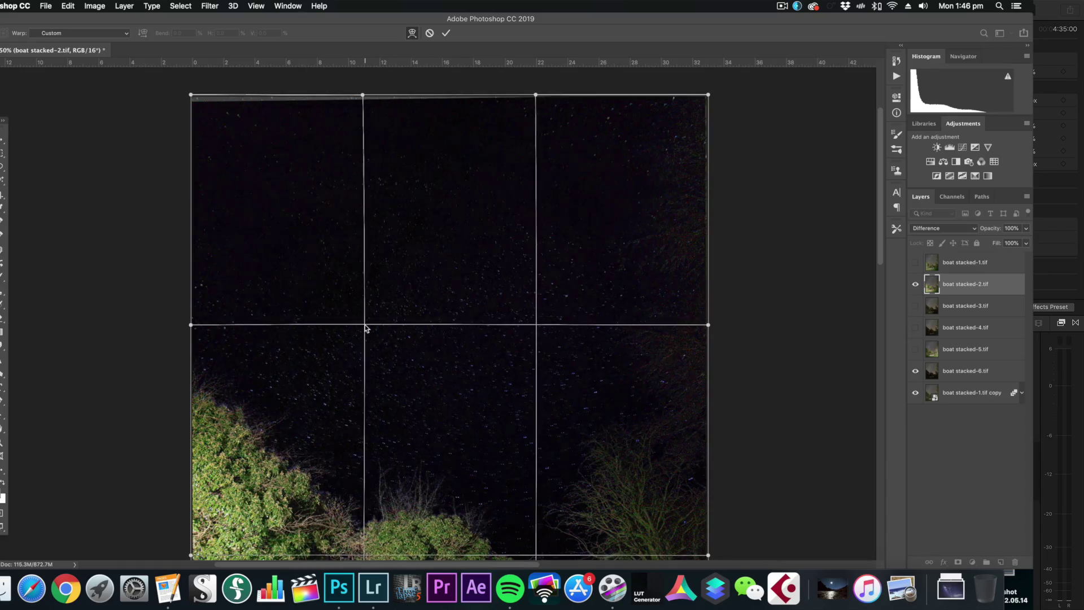
{"action": "scroll", "coordinate": [491, 362], "scroll_direction": "down", "scroll_amount": 2}
{"action": "left_click_drag", "start_coordinate": [708, 528], "coordinate": [713, 525]}
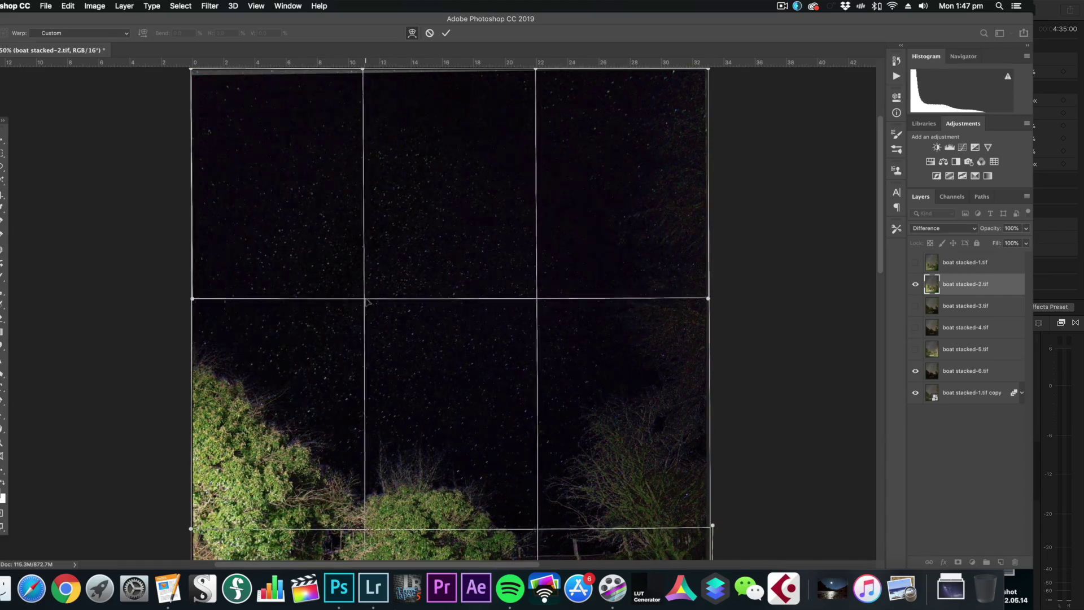
{"action": "key", "text": "Return"}
{"action": "left_click", "coordinate": [915, 284]}
{"action": "left_click", "coordinate": [915, 262]}
{"action": "left_click", "coordinate": [966, 262]}
Warp boat stacked-1.tif so its left- and right-side stars align, then fit the image
{"action": "left_click", "coordinate": [943, 229]}
{"action": "left_click", "coordinate": [932, 226]}
{"action": "key", "text": "super+t"}
{"action": "left_click", "coordinate": [412, 33]}
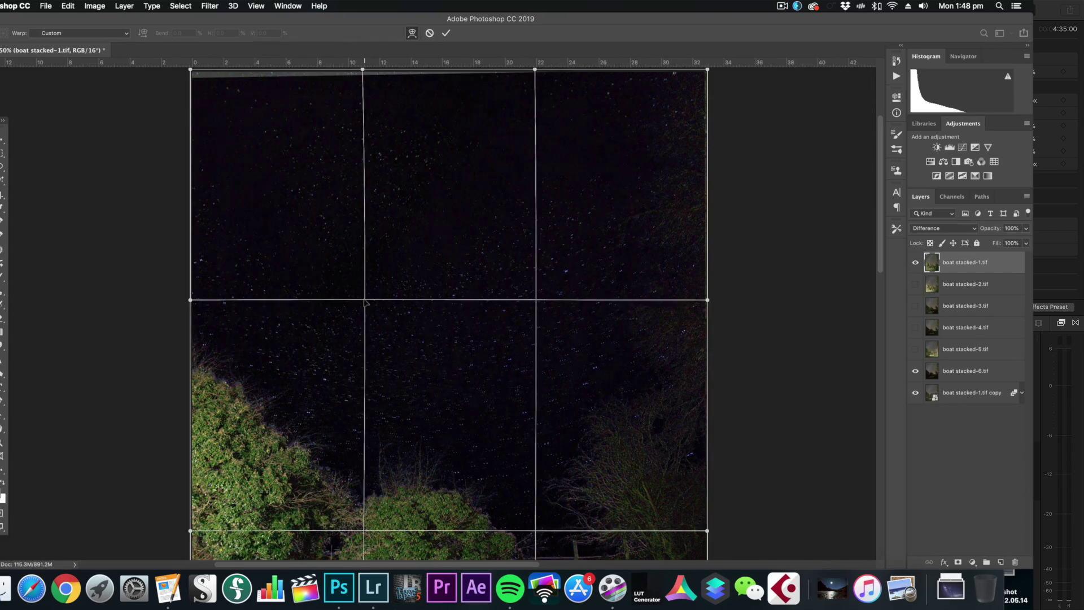
{"action": "left_click_drag", "start_coordinate": [536, 301], "coordinate": [538, 302]}
{"action": "left_click_drag", "start_coordinate": [364, 300], "coordinate": [367, 304]}
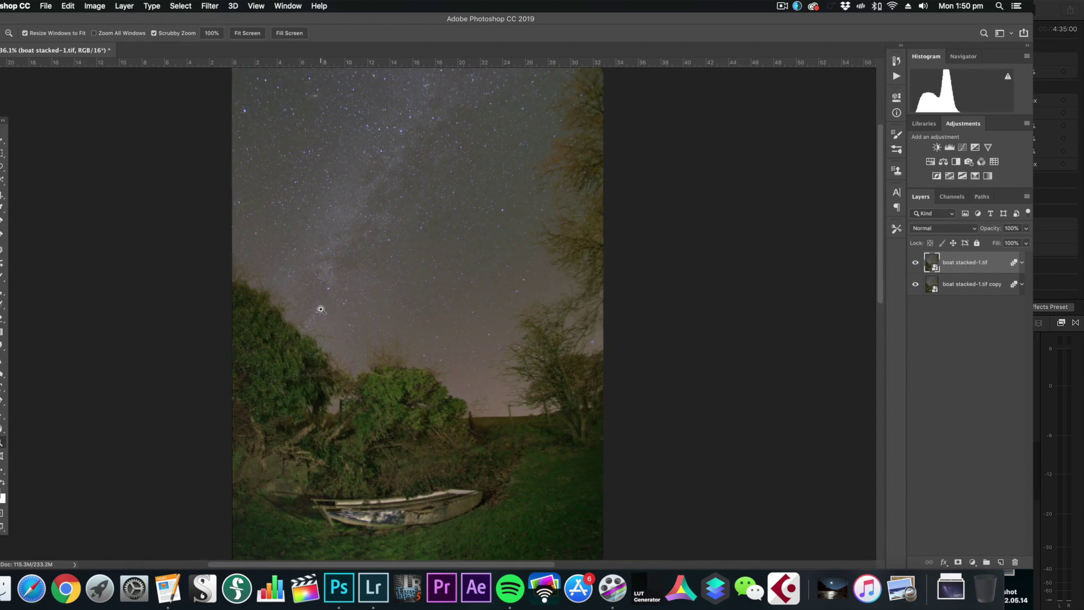
{"action": "key", "text": "super+minus"}
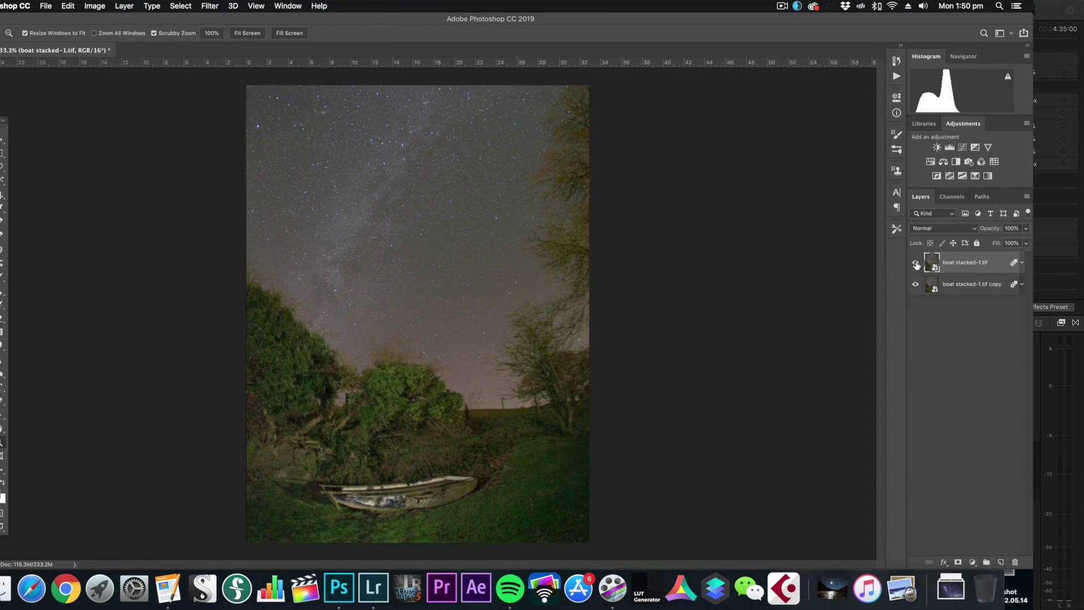
Add a layer mask to the boat stacked-1.tif copy and brush the sky out of it
{"action": "left_click", "coordinate": [915, 262]}
{"action": "left_click", "coordinate": [972, 284]}
{"action": "left_click", "coordinate": [958, 562]}
{"action": "key", "text": "b"}
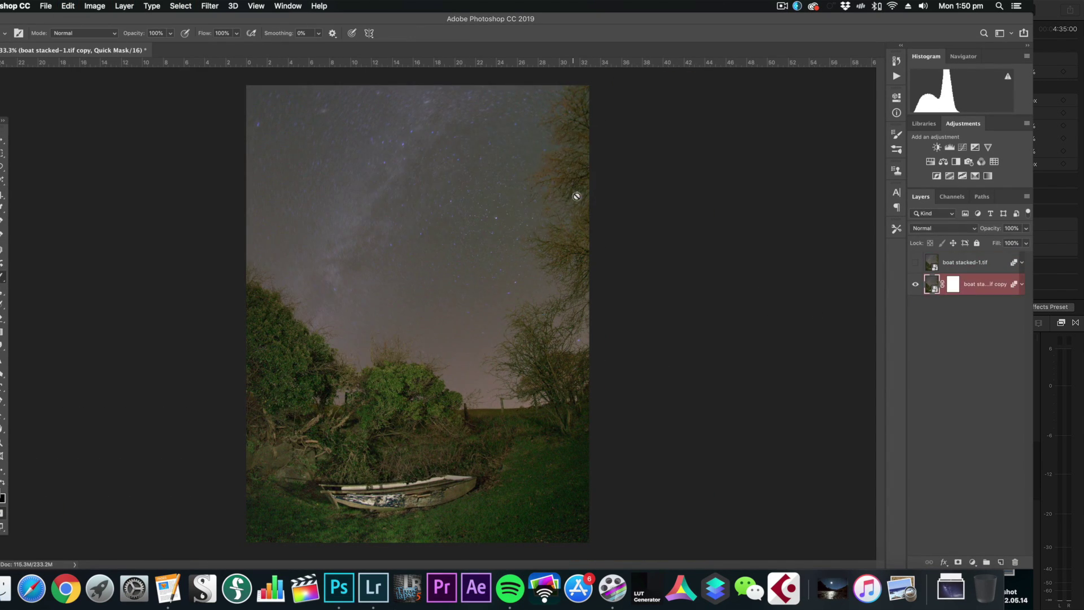
{"action": "left_click", "coordinate": [283, 288]}
{"action": "left_click", "coordinate": [554, 194]}
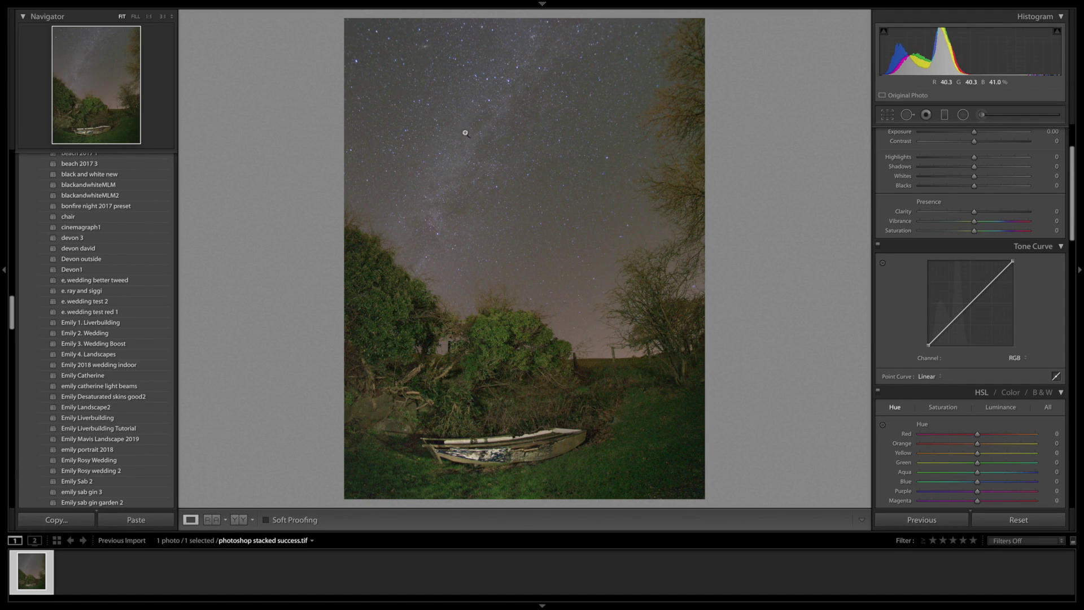
Inspect the star field and right-hand tree at 1:1, then return to Fit view
{"action": "left_click", "coordinate": [404, 141]}
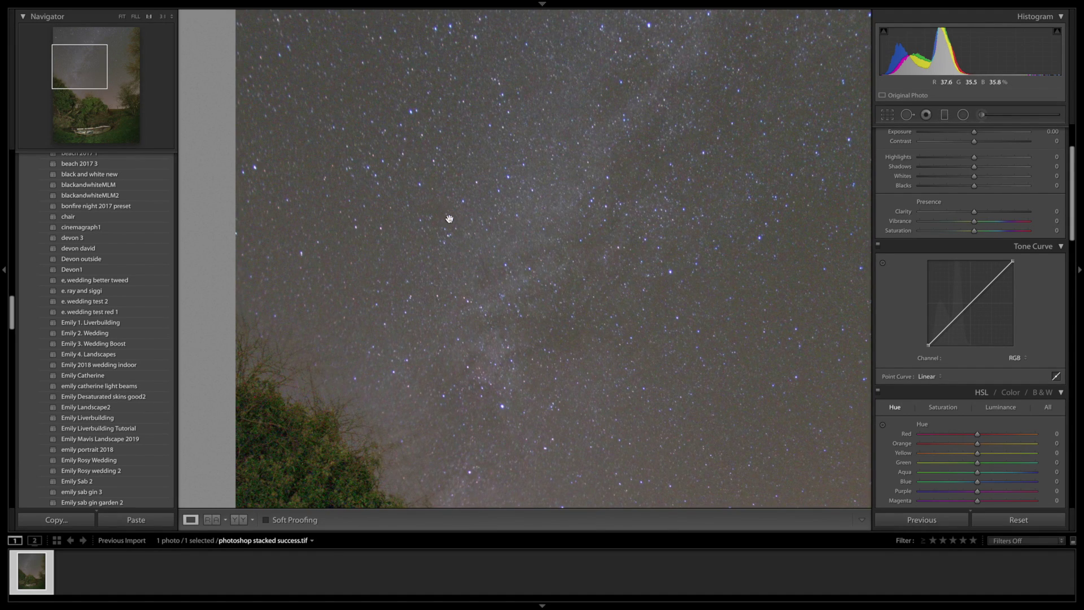
{"action": "left_click_drag", "start_coordinate": [566, 330], "coordinate": [483, 163]}
{"action": "left_click_drag", "start_coordinate": [653, 228], "coordinate": [481, 205]}
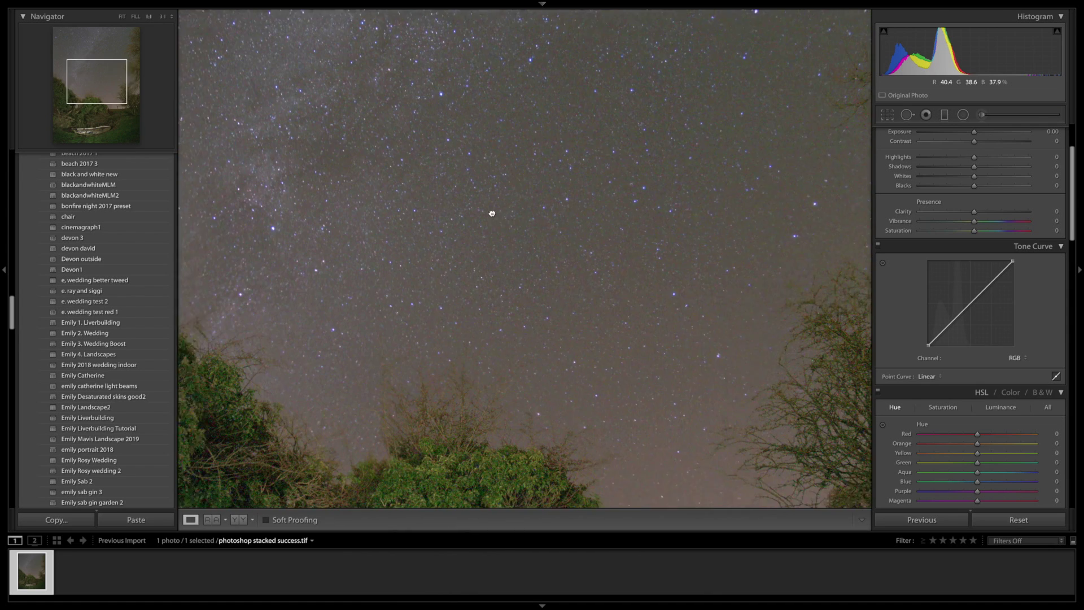
{"action": "left_click_drag", "start_coordinate": [581, 273], "coordinate": [508, 271]}
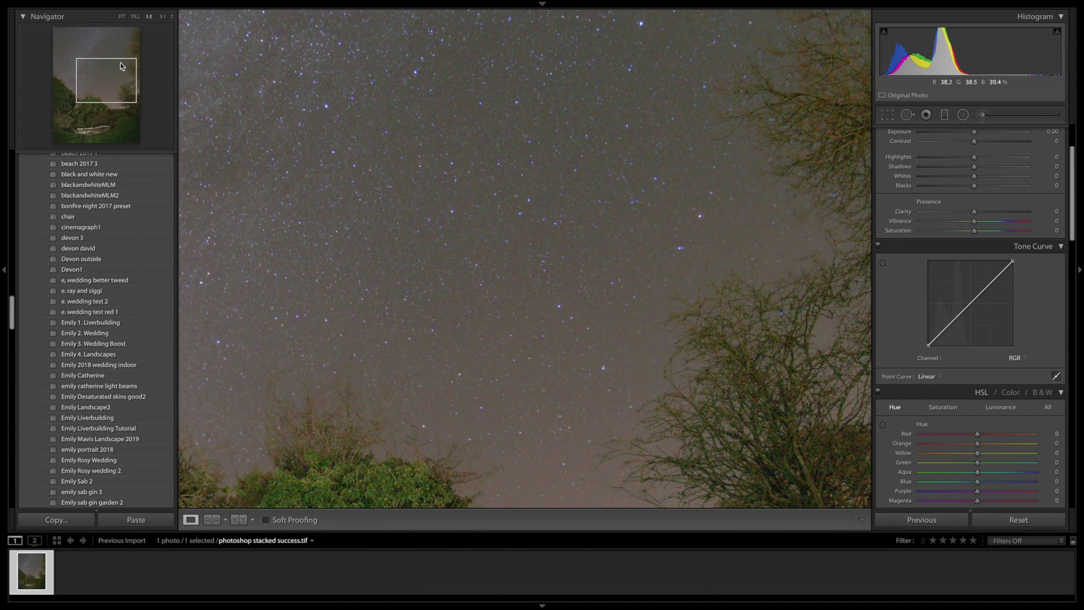
{"action": "left_click", "coordinate": [123, 17]}
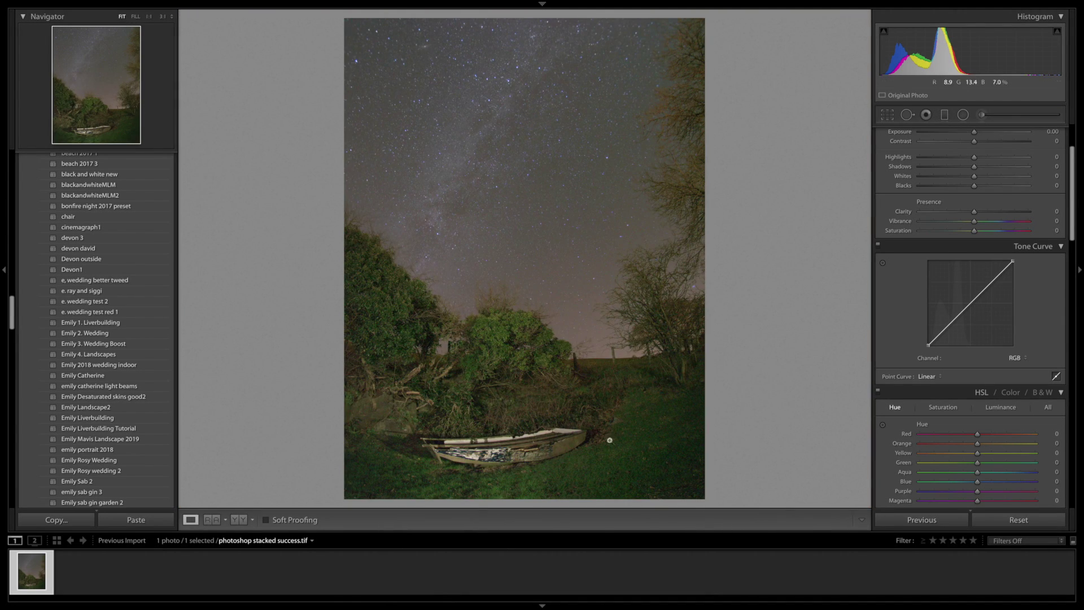
Set Contrast to +49 and Temp to -6, with Vibrance and Saturation reset to 0
{"action": "scroll", "coordinate": [959, 350], "scroll_direction": "up", "scroll_amount": 3}
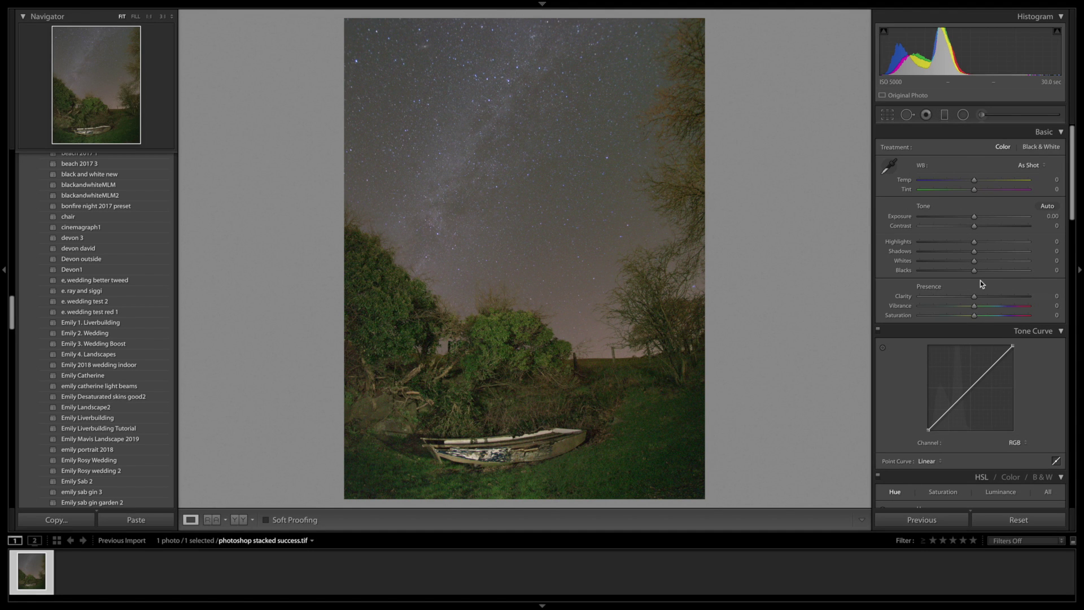
{"action": "left_click_drag", "start_coordinate": [975, 226], "coordinate": [1002, 225]}
{"action": "left_click_drag", "start_coordinate": [975, 305], "coordinate": [1029, 315]}
{"action": "left_click_drag", "start_coordinate": [974, 179], "coordinate": [974, 194]}
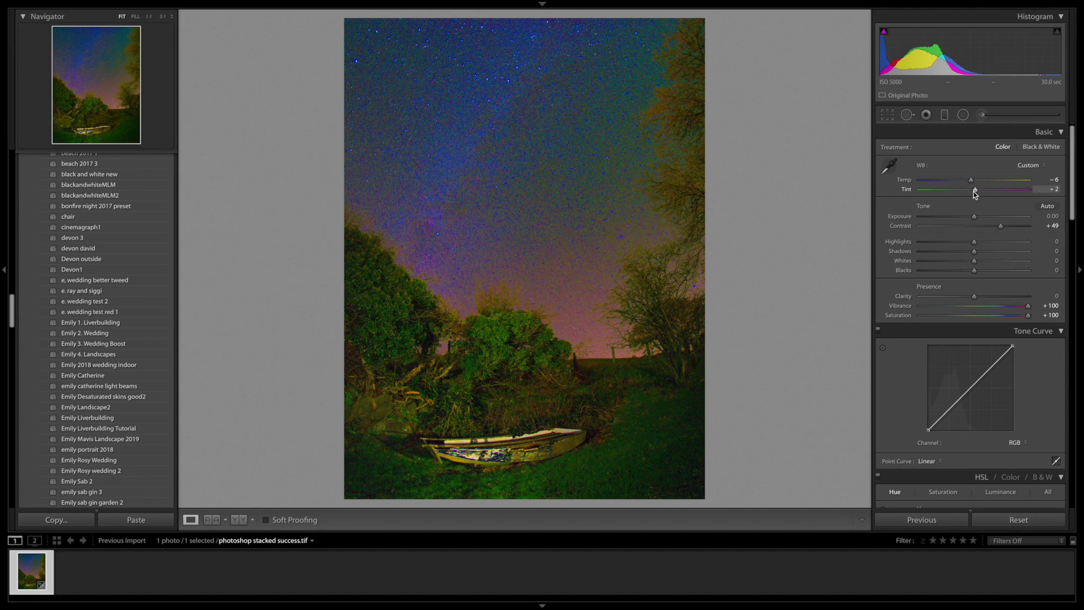
{"action": "double_click", "coordinate": [1028, 308]}
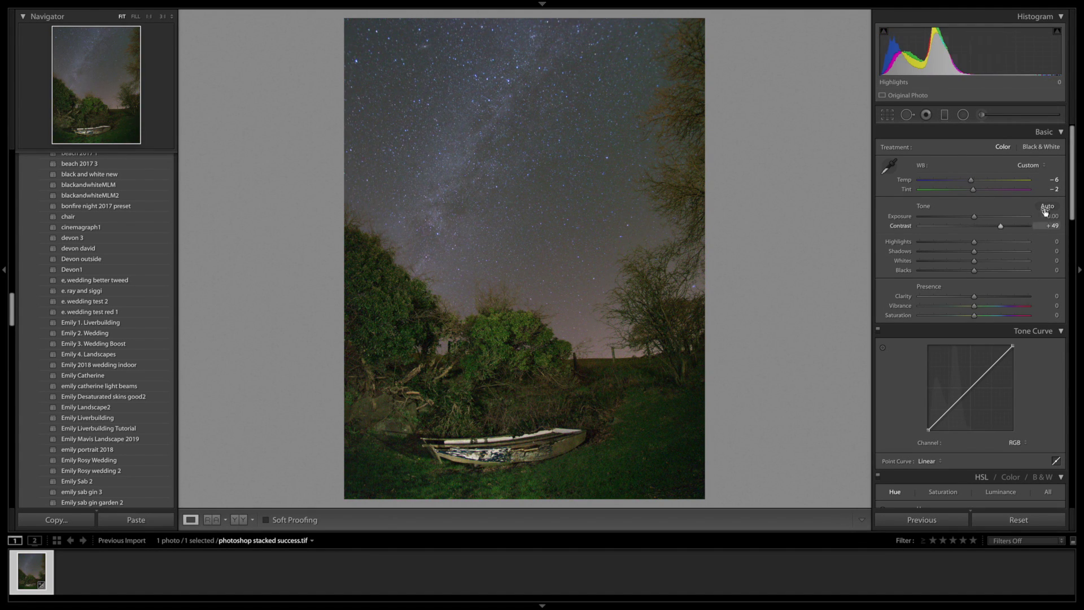
Set Highlights -23, Shadows +14, Blacks -38, Clarity +37, and shape an S-curve in the Tone Curve
{"action": "left_click_drag", "start_coordinate": [974, 252], "coordinate": [963, 242]}
{"action": "mouse_move", "coordinate": [974, 296]}
{"action": "left_mouse_down"}
{"action": "mouse_move", "coordinate": [992, 297]}
{"action": "mouse_move", "coordinate": [952, 273]}
{"action": "mouse_move", "coordinate": [951, 307]}
{"action": "mouse_move", "coordinate": [973, 277]}
{"action": "left_mouse_up"}
{"action": "scroll", "coordinate": [984, 289], "scroll_direction": "down", "scroll_amount": 3}
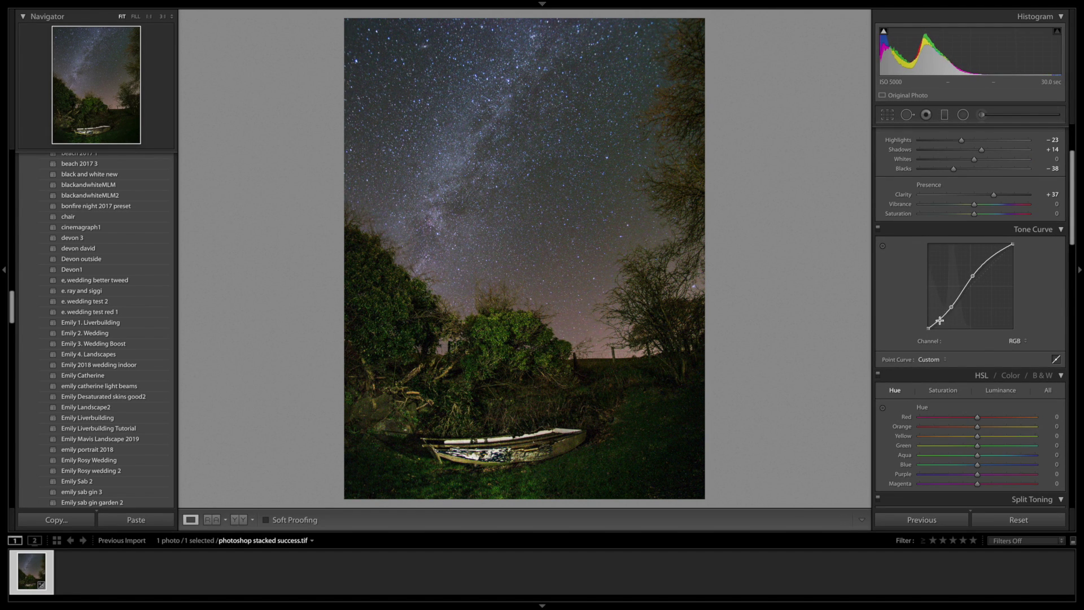
{"action": "left_click_drag", "start_coordinate": [942, 323], "coordinate": [928, 324]}
{"action": "left_click_drag", "start_coordinate": [962, 290], "coordinate": [957, 309]}
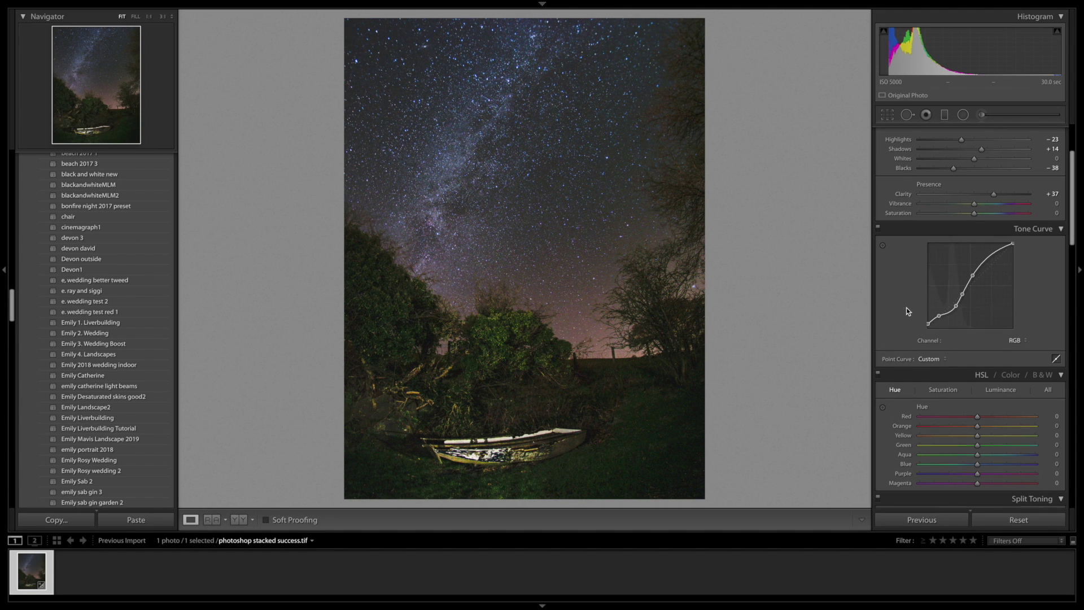
Drag a midtone point up on the Tone Curve to brighten the midtones
{"action": "scroll", "coordinate": [909, 309], "scroll_direction": "down", "scroll_amount": 5}
{"action": "scroll", "coordinate": [960, 271], "scroll_direction": "up", "scroll_amount": 4}
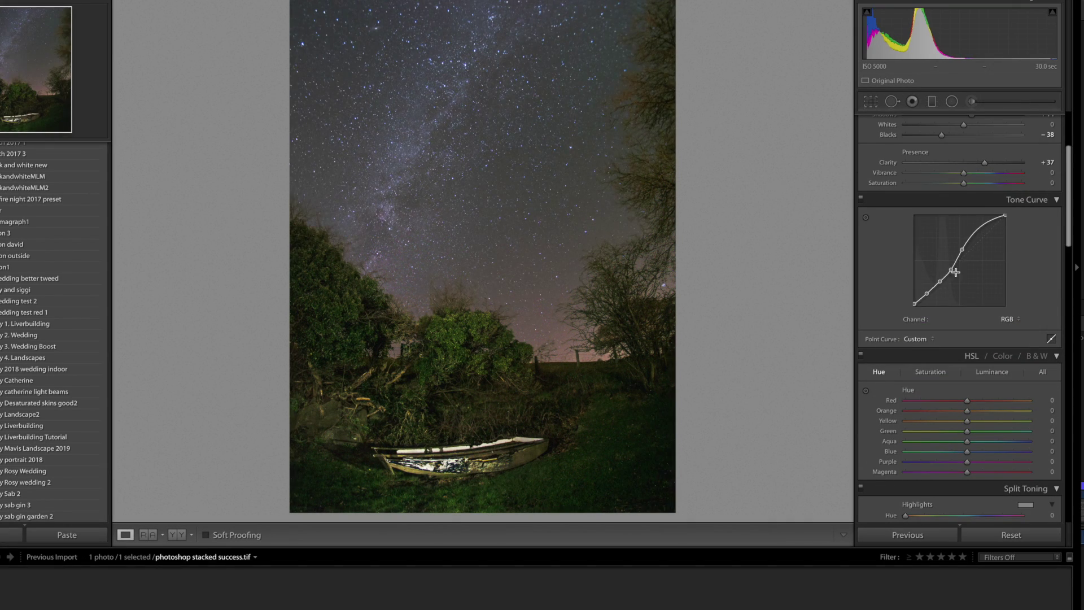
{"action": "left_click_drag", "start_coordinate": [962, 261], "coordinate": [970, 250]}
Review the Detail panel sharpening and switch the HSL panel to Saturation
{"action": "scroll", "coordinate": [960, 260], "scroll_direction": "up", "scroll_amount": 3}
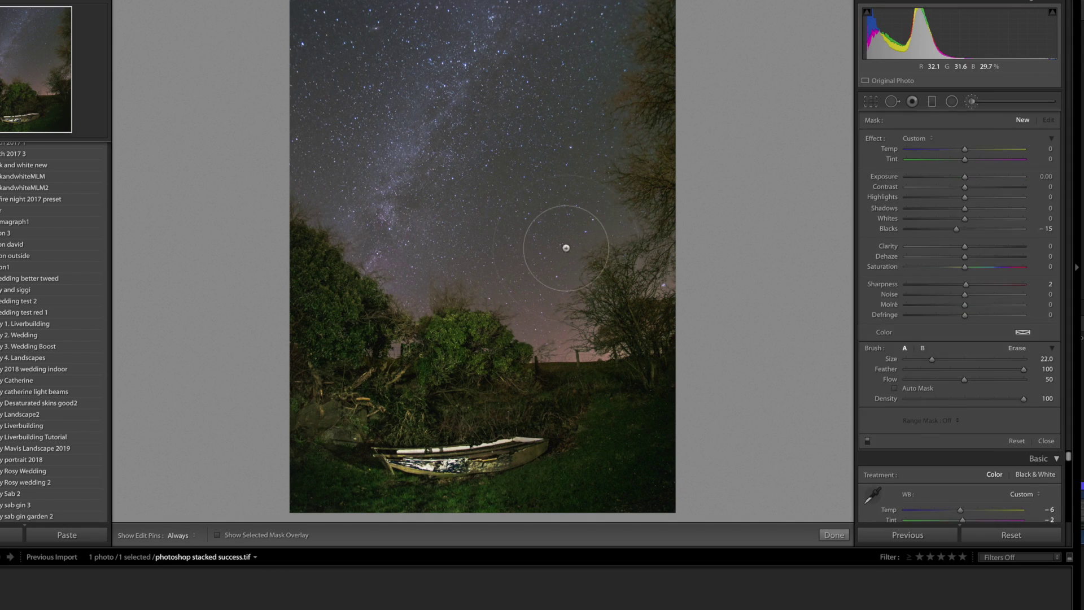
{"action": "scroll", "coordinate": [949, 282], "scroll_direction": "down", "scroll_amount": 12}
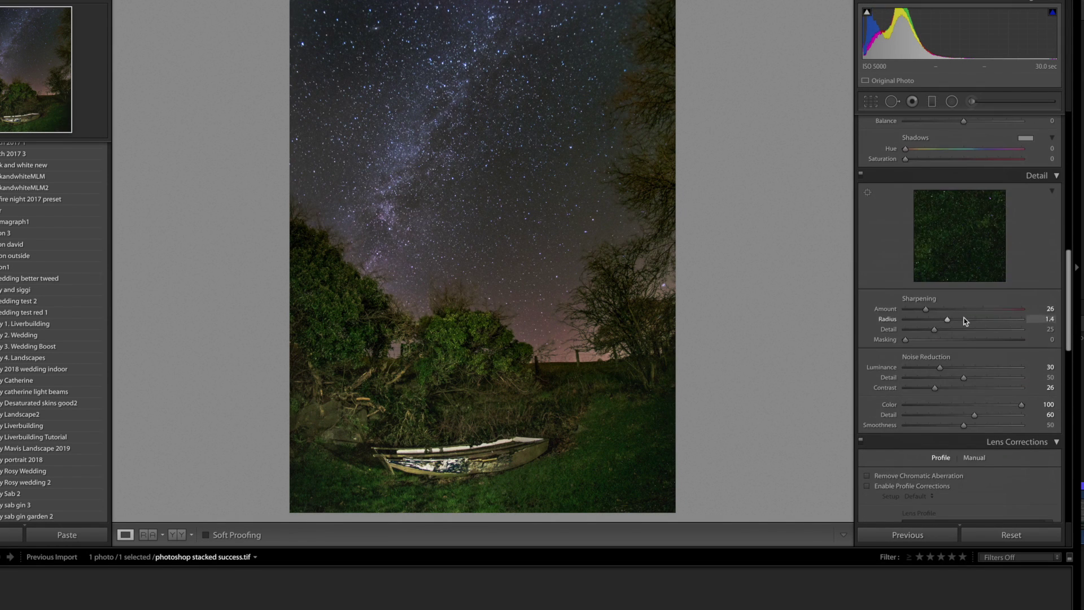
{"action": "scroll", "coordinate": [960, 327], "scroll_direction": "down", "scroll_amount": 8}
{"action": "scroll", "coordinate": [940, 334], "scroll_direction": "up", "scroll_amount": 10}
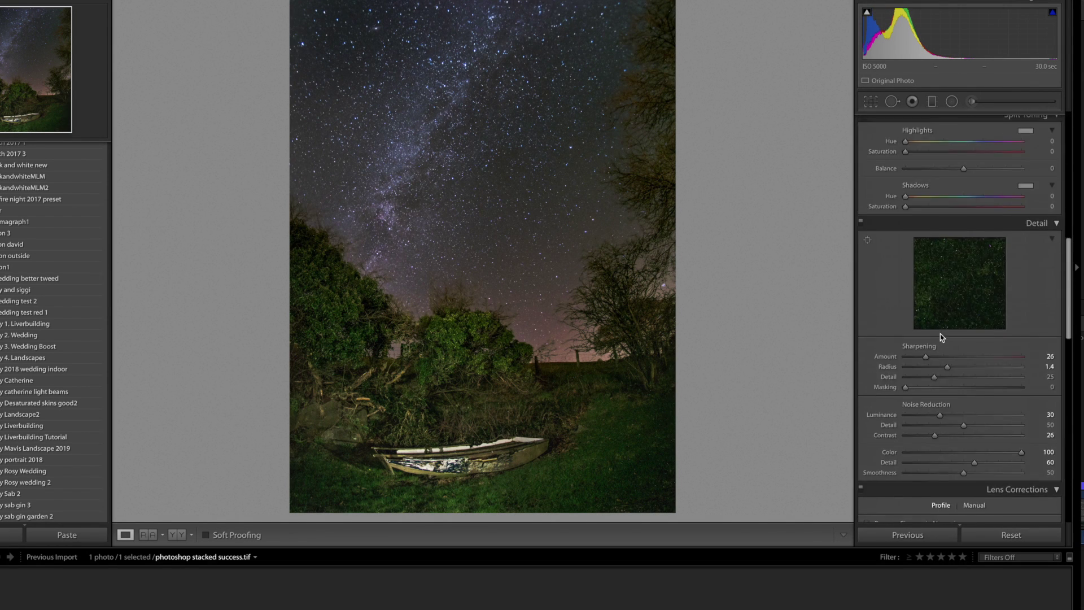
{"action": "scroll", "coordinate": [941, 337], "scroll_direction": "up", "scroll_amount": 10}
{"action": "scroll", "coordinate": [935, 338], "scroll_direction": "down", "scroll_amount": 9}
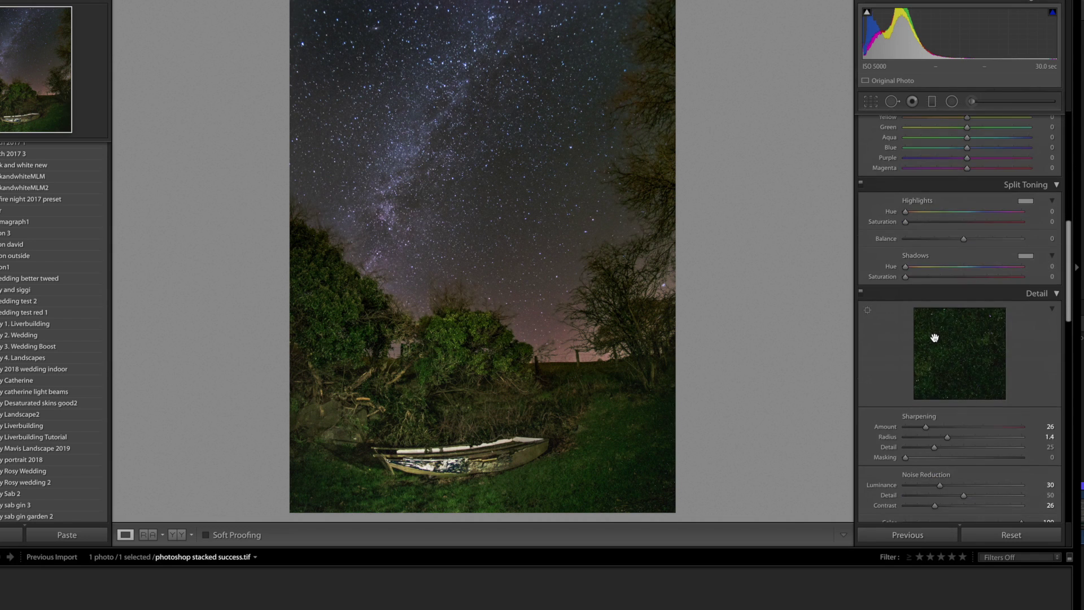
{"action": "scroll", "coordinate": [953, 284], "scroll_direction": "up", "scroll_amount": 5}
{"action": "left_click", "coordinate": [928, 232]}
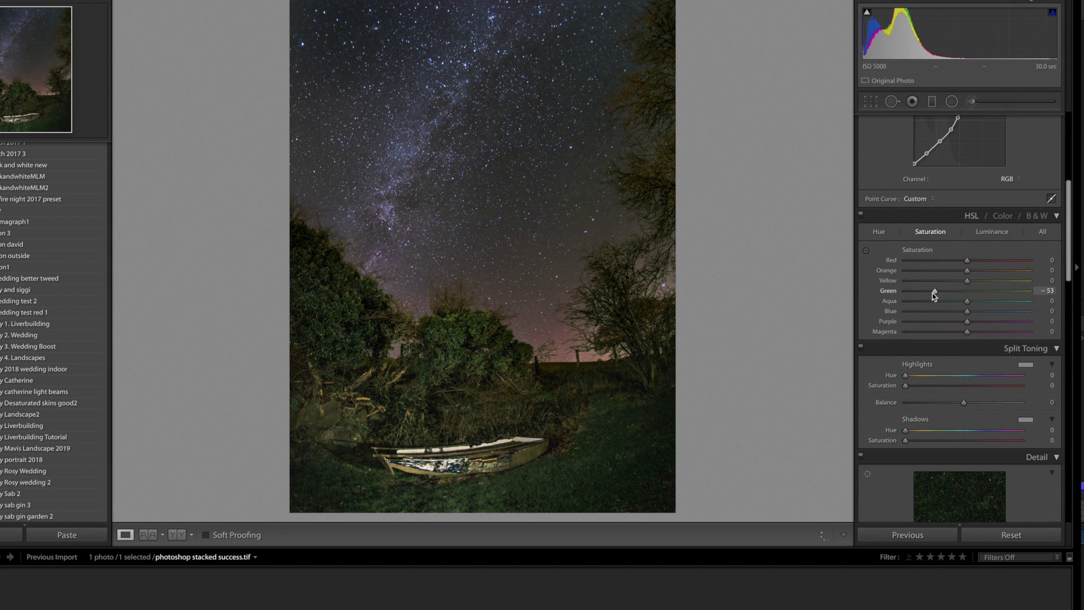